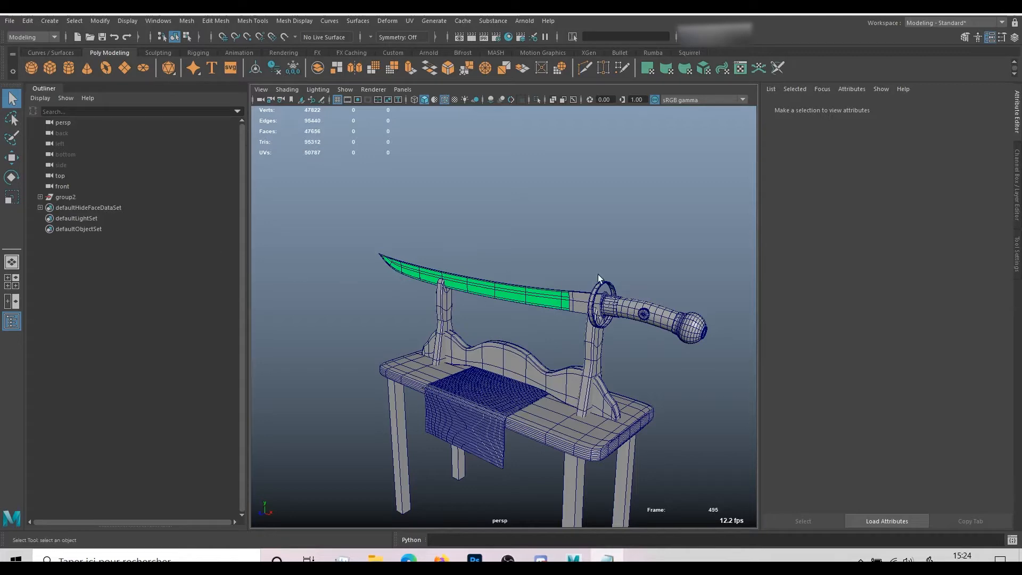
{"action": "scroll", "coordinate": [573, 239], "scroll_direction": "down", "scroll_amount": 2}
{"action": "left_click_drag", "start_coordinate": [573, 238], "coordinate": [400, 254], "text": "alt"}
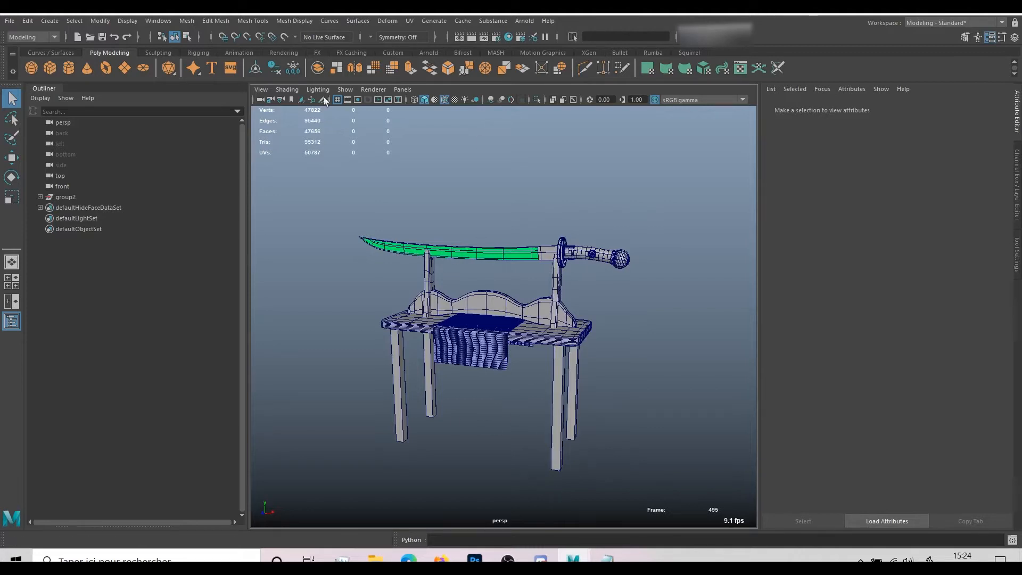
{"action": "left_click", "coordinate": [10, 21]}
{"action": "left_click", "coordinate": [10, 21]}
{"action": "left_click", "coordinate": [515, 249]}
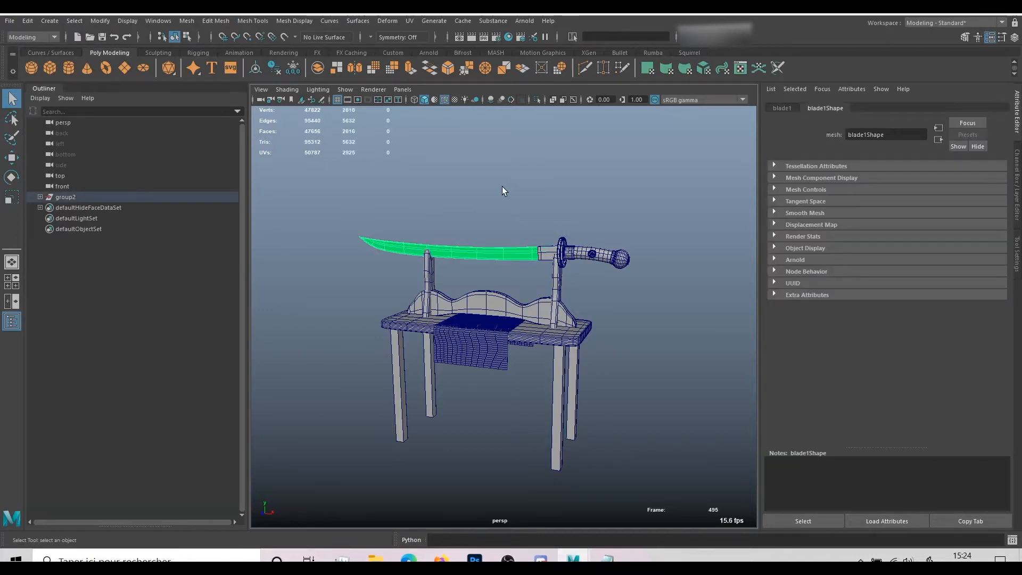
{"action": "left_click", "coordinate": [546, 188]}
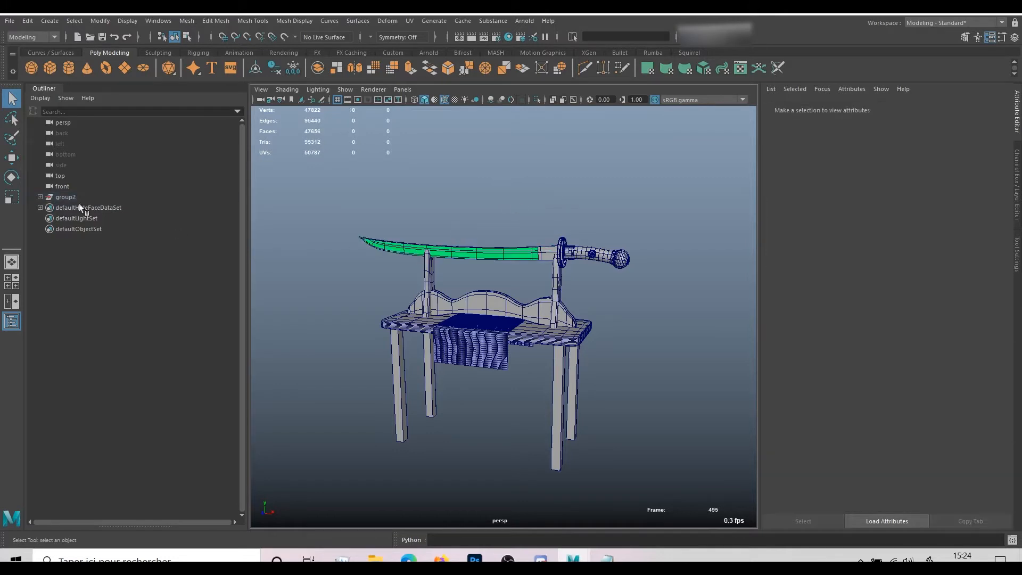
- Open the Project Window and review the primary project locations, including Scenes, Images and Source Images
{"action": "left_click", "coordinate": [10, 22]}
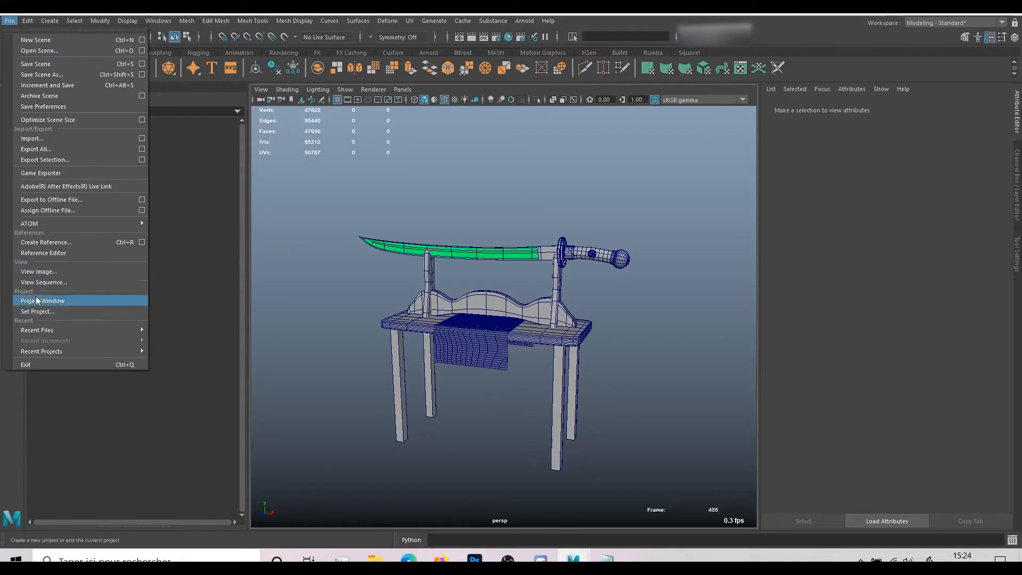
{"action": "left_click", "coordinate": [63, 302]}
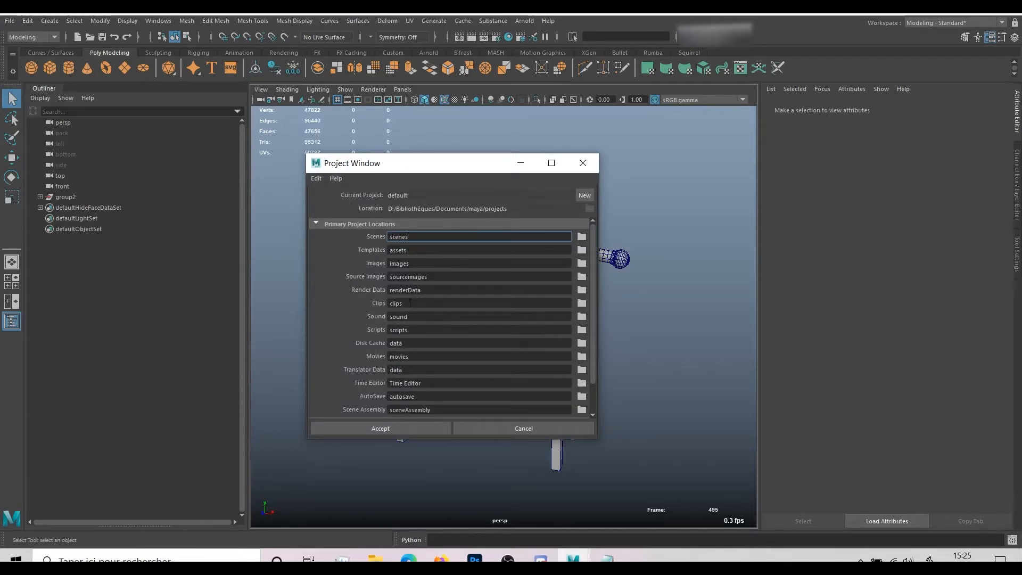
{"action": "left_click_drag", "start_coordinate": [420, 239], "coordinate": [363, 236]}
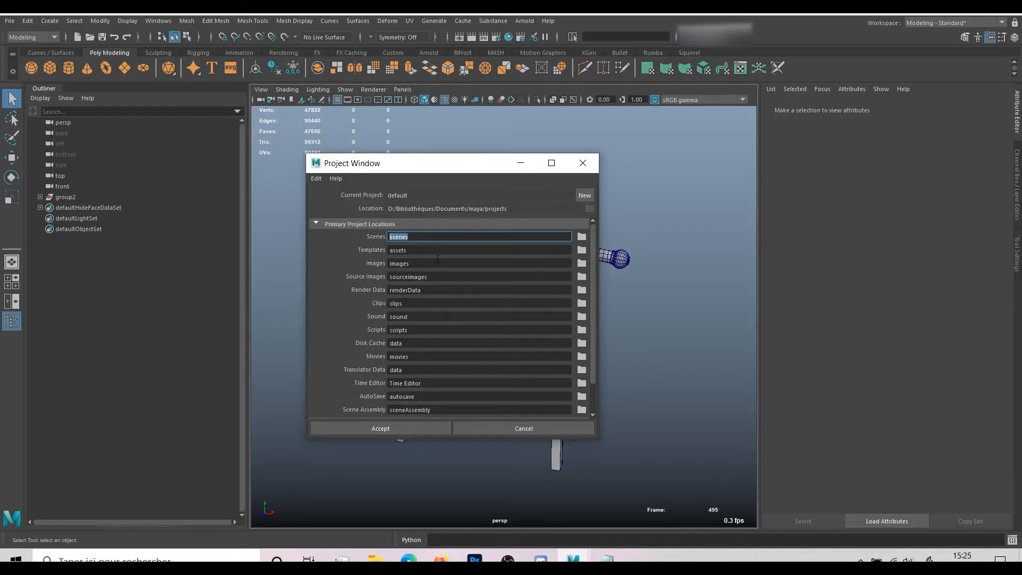
{"action": "left_click_drag", "start_coordinate": [438, 261], "coordinate": [298, 263]}
{"action": "left_click_drag", "start_coordinate": [430, 277], "coordinate": [137, 298]}
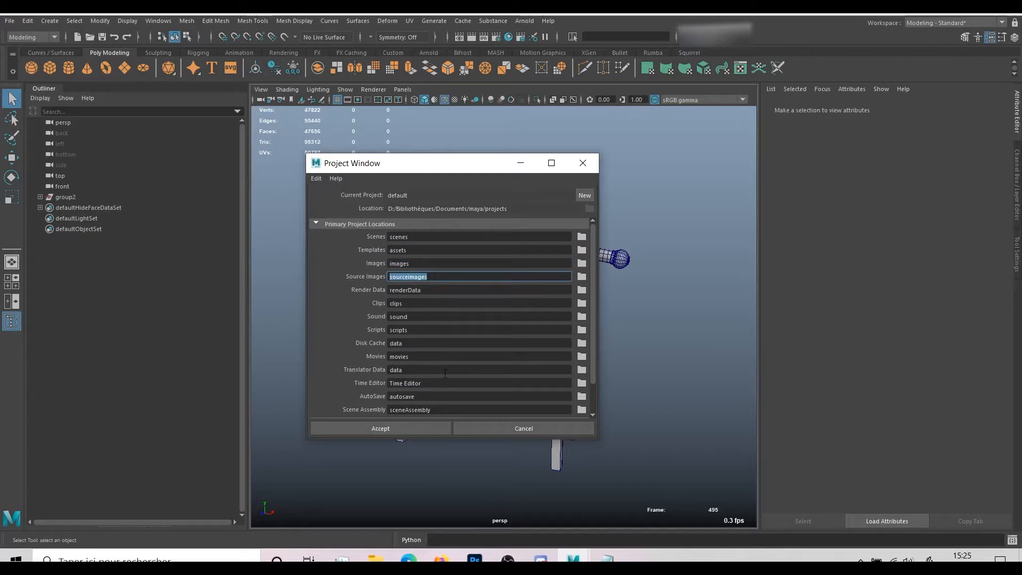
{"action": "scroll", "coordinate": [381, 362], "scroll_direction": "down", "scroll_amount": 2}
{"action": "scroll", "coordinate": [381, 361], "scroll_direction": "down", "scroll_amount": 1}
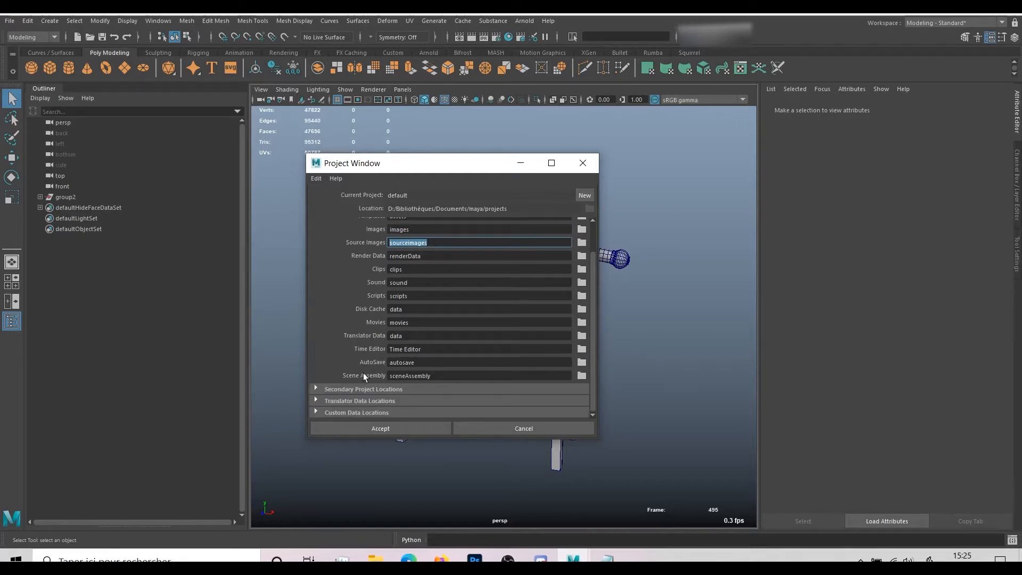
{"action": "scroll", "coordinate": [356, 288], "scroll_direction": "up", "scroll_amount": 2}
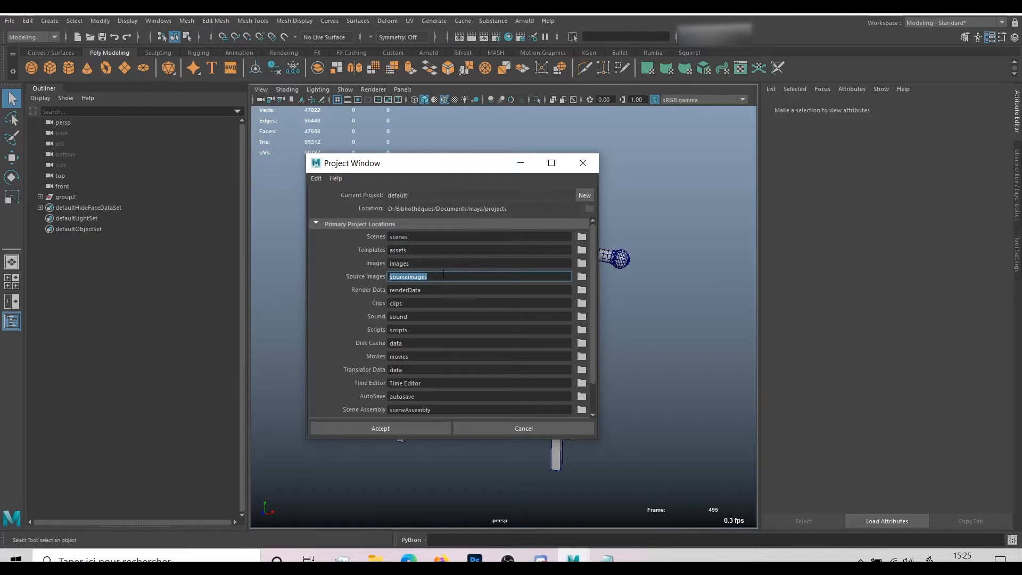
- Create a new project named SABER in the folder D:/Projets Perso/Tuto nettoyage de scene Maya
{"action": "left_click", "coordinate": [584, 195]}
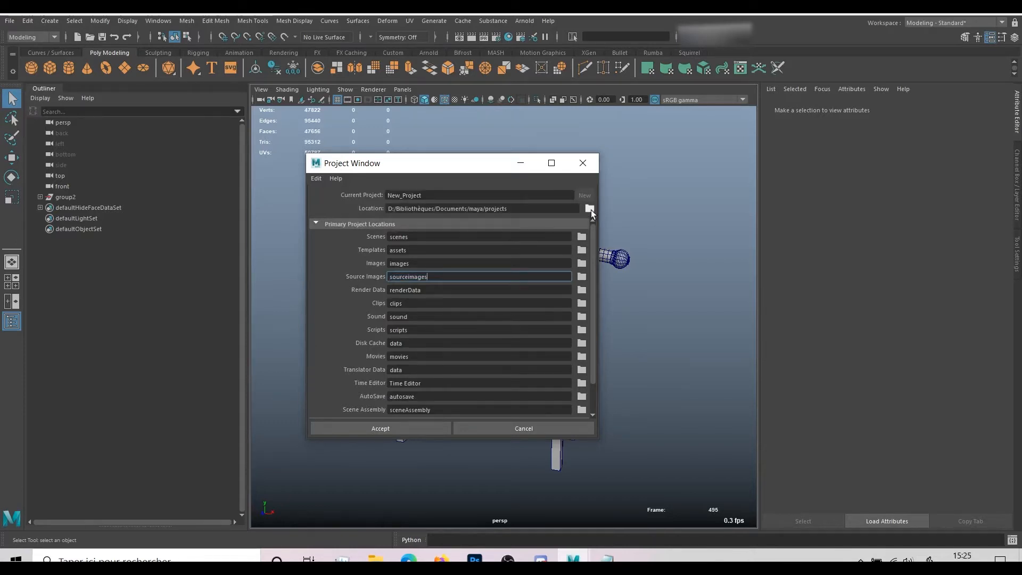
{"action": "left_click", "coordinate": [589, 208]}
{"action": "scroll", "coordinate": [52, 147], "scroll_direction": "up", "scroll_amount": 5}
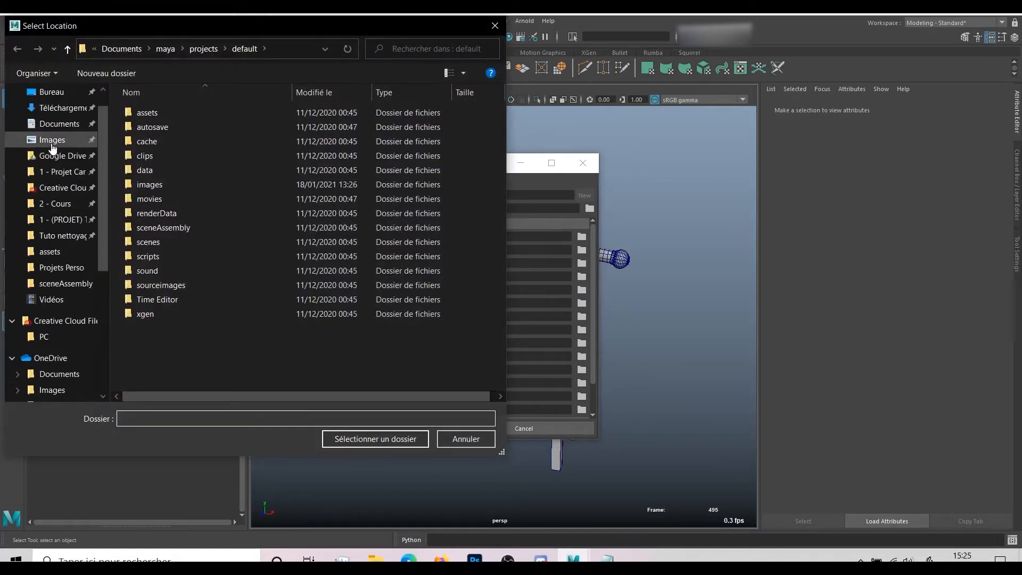
{"action": "scroll", "coordinate": [52, 148], "scroll_direction": "up", "scroll_amount": 1}
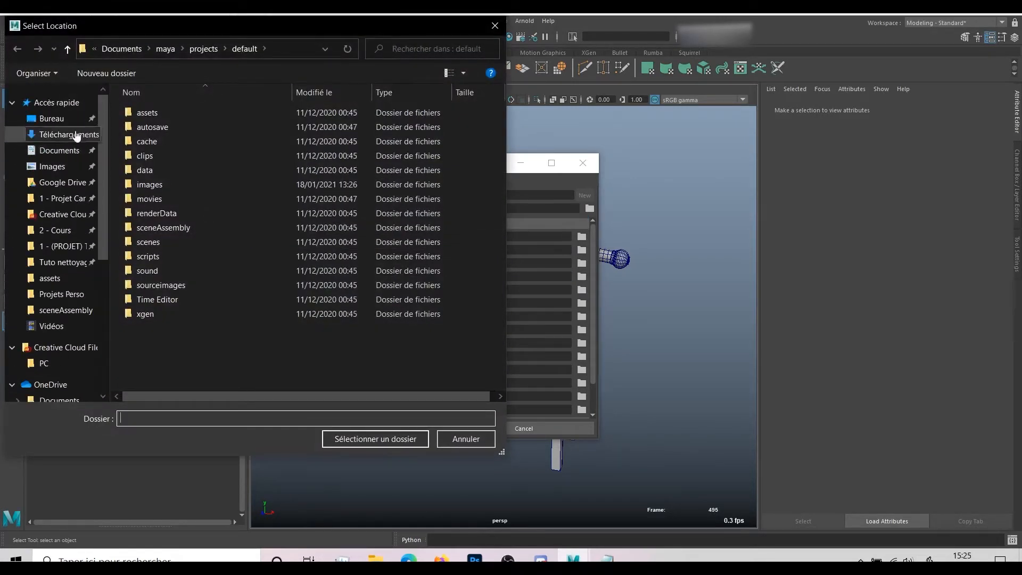
{"action": "left_click", "coordinate": [68, 266]}
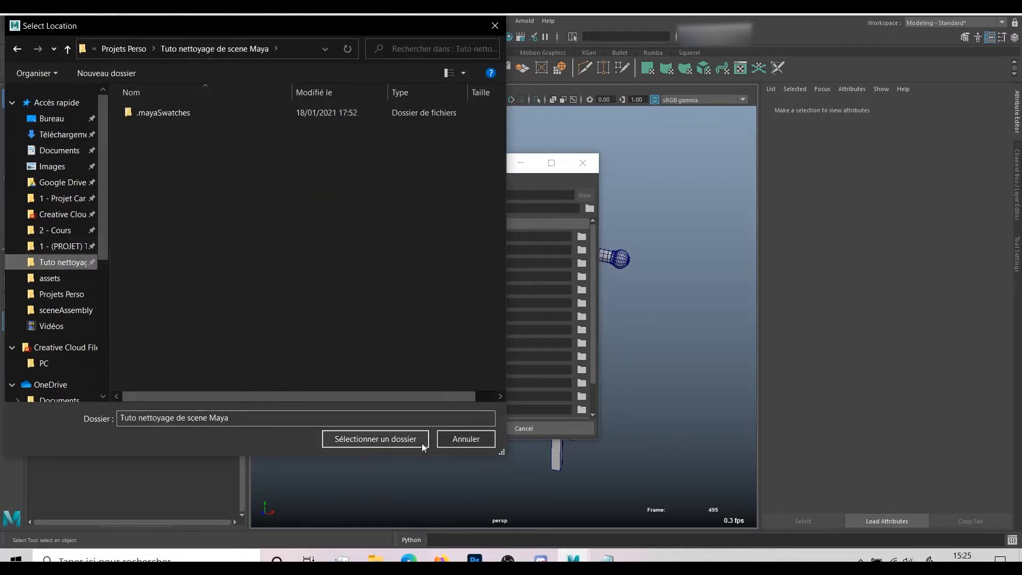
{"action": "left_click", "coordinate": [422, 443]}
{"action": "double_click", "coordinate": [411, 195]}
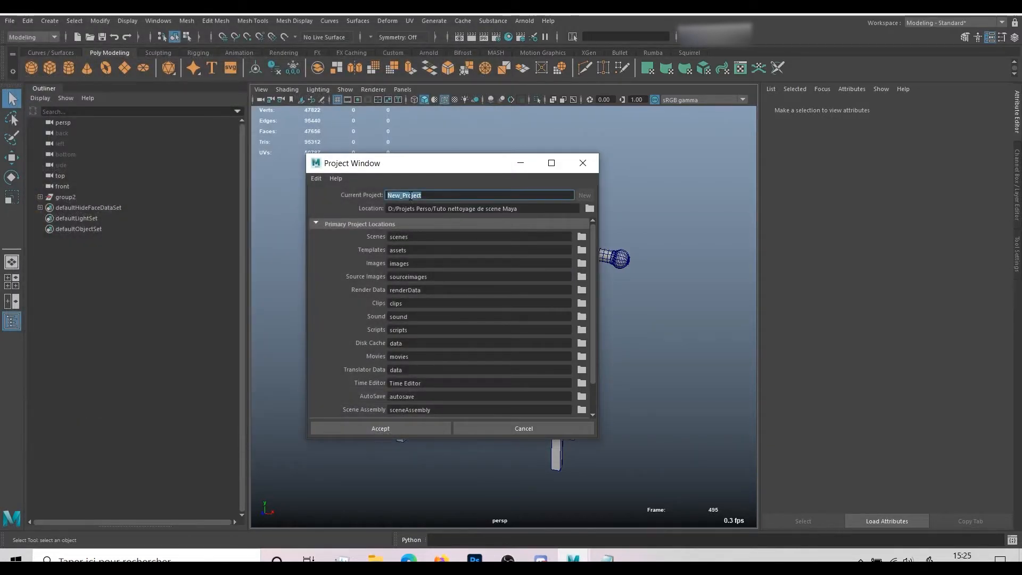
{"action": "type", "text": "SABER"}
{"action": "left_click", "coordinate": [401, 430]}
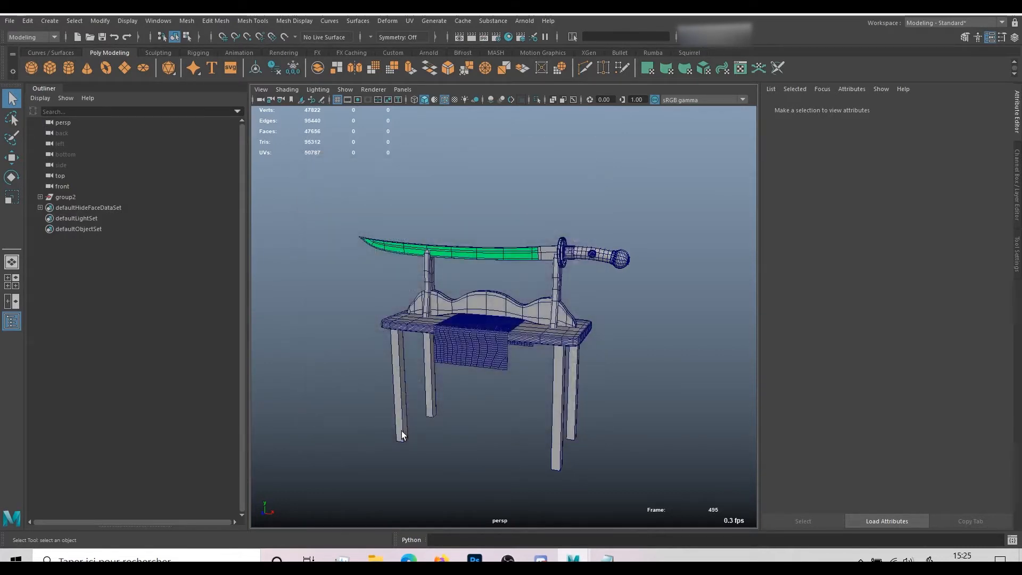
- Switch to File Explorer and examine the folder structure inside the SABER project
{"action": "left_click", "coordinate": [376, 558]}
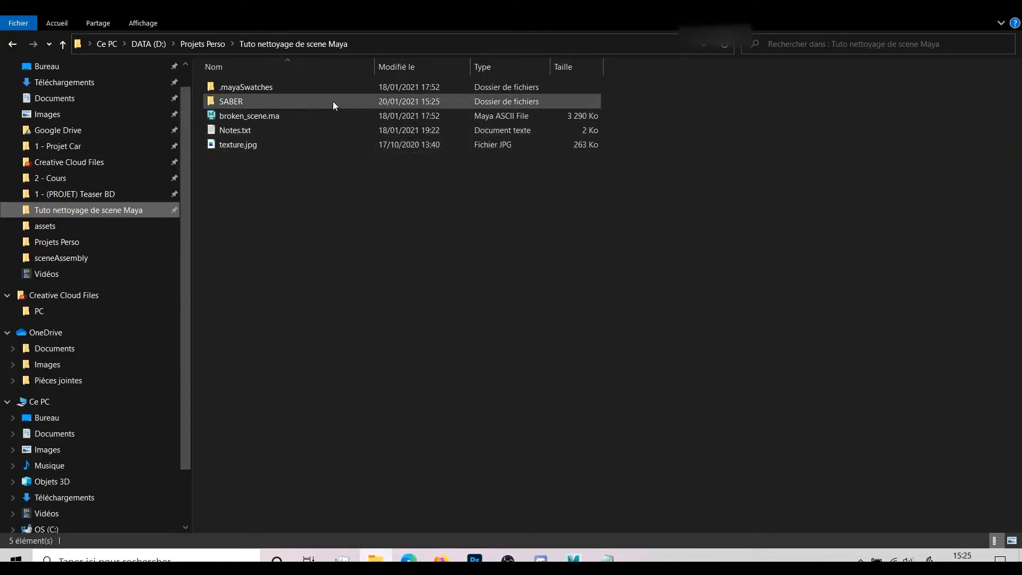
{"action": "double_click", "coordinate": [263, 101]}
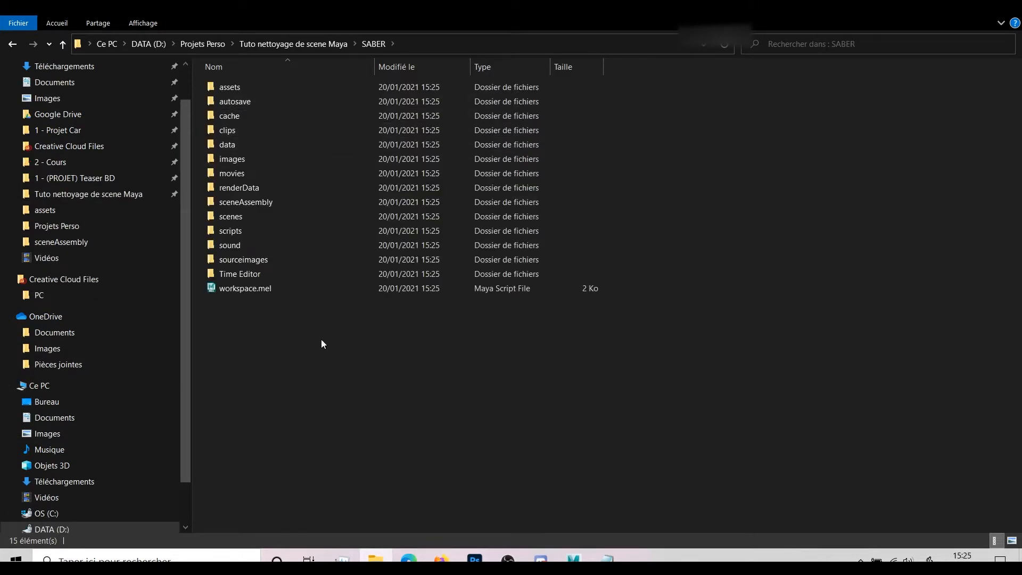
{"action": "left_click_drag", "start_coordinate": [317, 338], "coordinate": [279, 321]}
{"action": "left_click", "coordinate": [246, 198]}
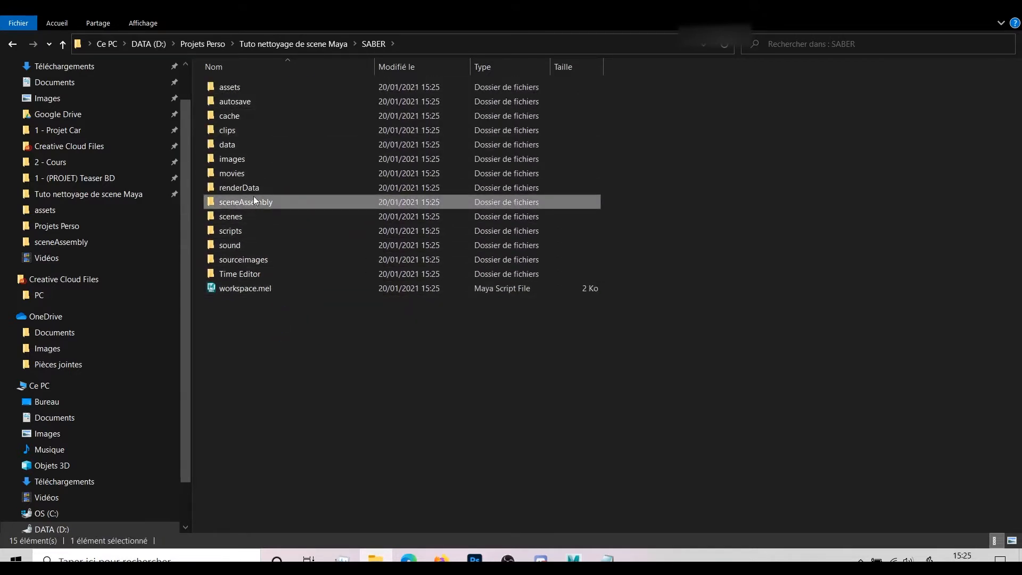
{"action": "left_click", "coordinate": [305, 361]}
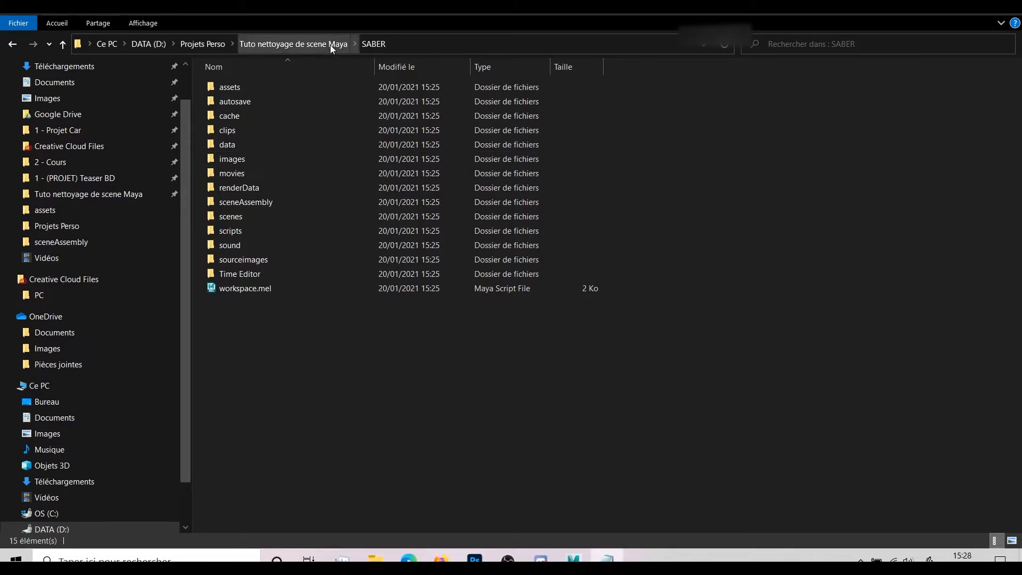
- Return to the Tuto nettoyage de scene Maya folder and select texture.jpg
{"action": "left_click", "coordinate": [330, 45]}
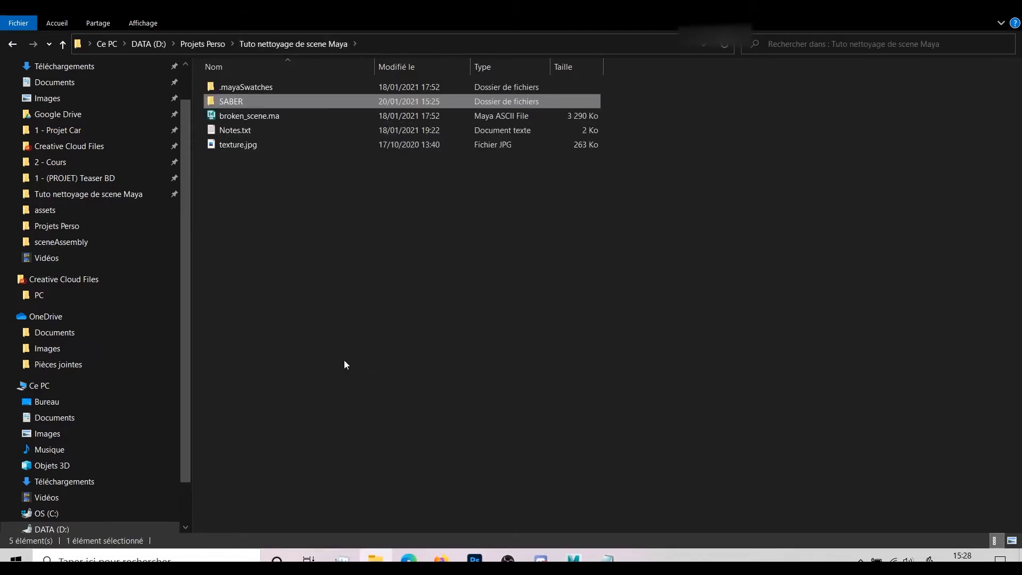
{"action": "left_click", "coordinate": [251, 165]}
{"action": "left_click", "coordinate": [250, 146]}
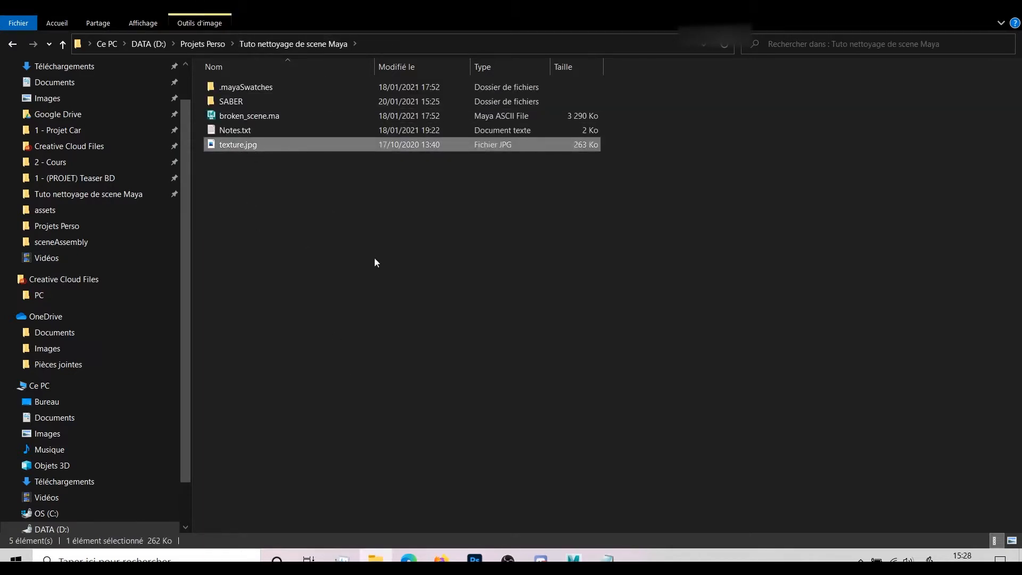
- Switch to Maya, open the Hypershade and create a file texture node in the graph
{"action": "left_click", "coordinate": [573, 558]}
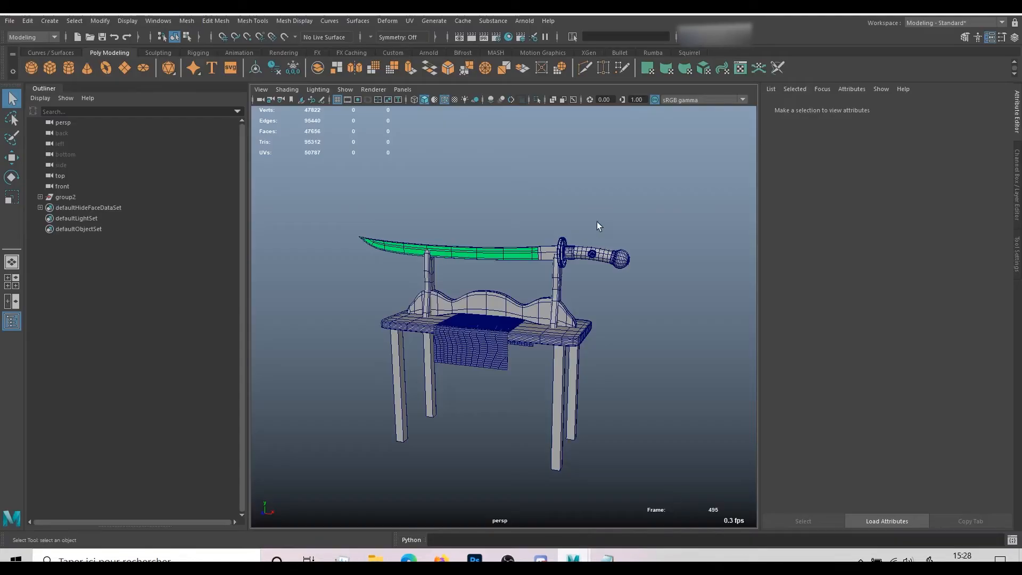
{"action": "left_click", "coordinate": [508, 37]}
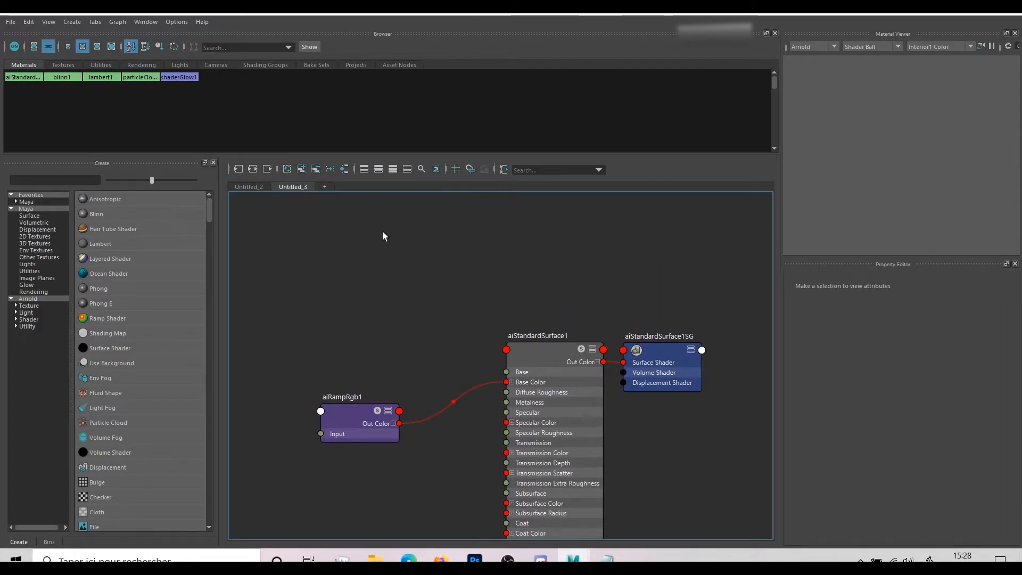
{"action": "key", "text": "Tab"}
{"action": "type", "text": "file"}
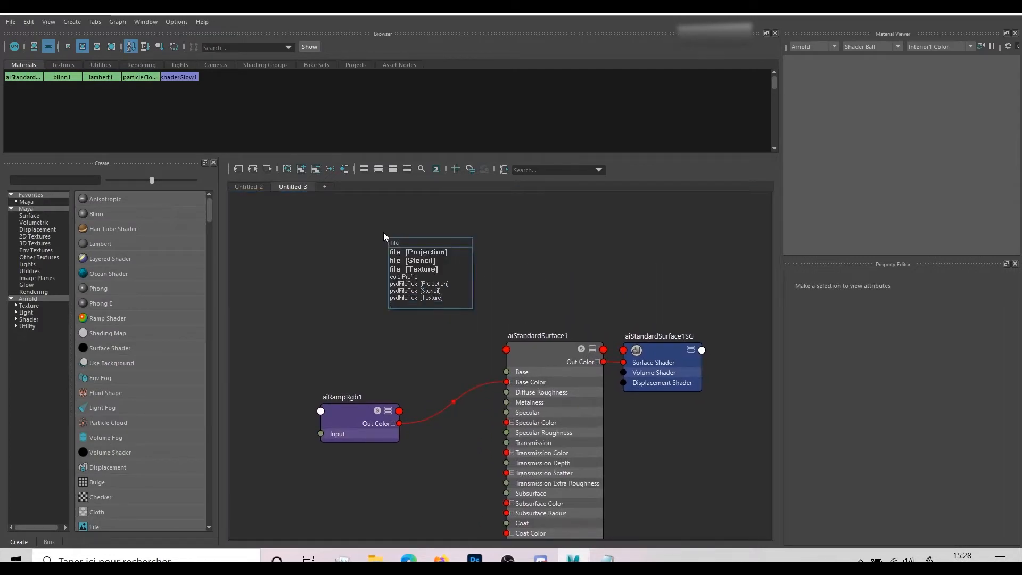
{"action": "left_click", "coordinate": [420, 269]}
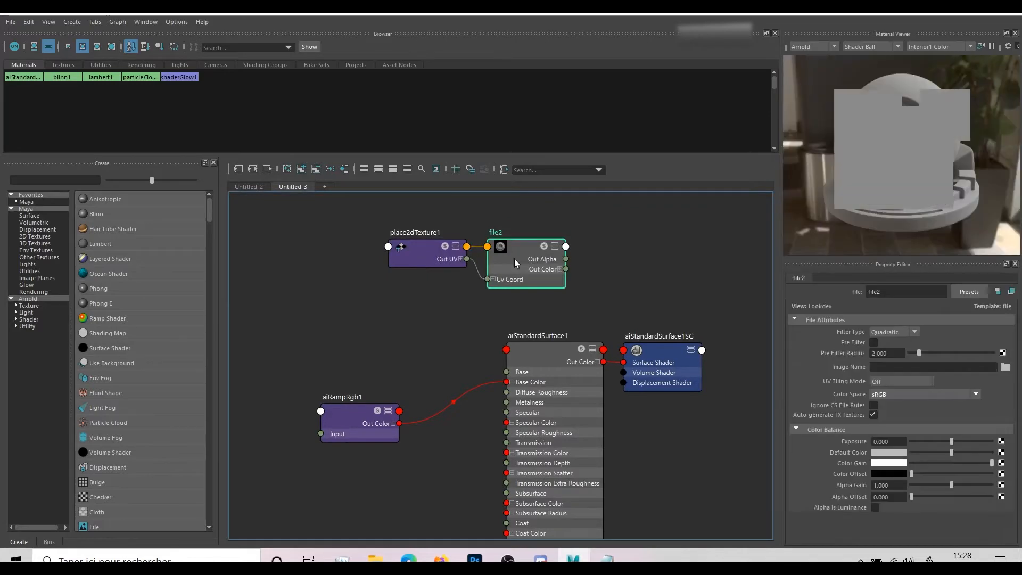
- Load texture.jpg from the Tuto nettoyage de scene Maya folder as the new file node's image
{"action": "left_click", "coordinate": [1005, 367]}
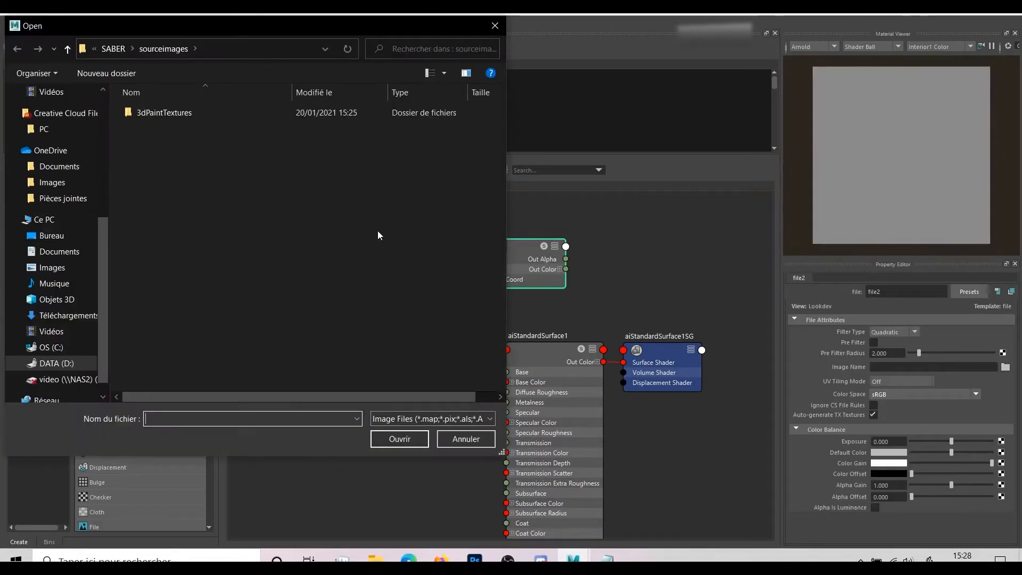
{"action": "scroll", "coordinate": [82, 158], "scroll_direction": "down", "scroll_amount": 1}
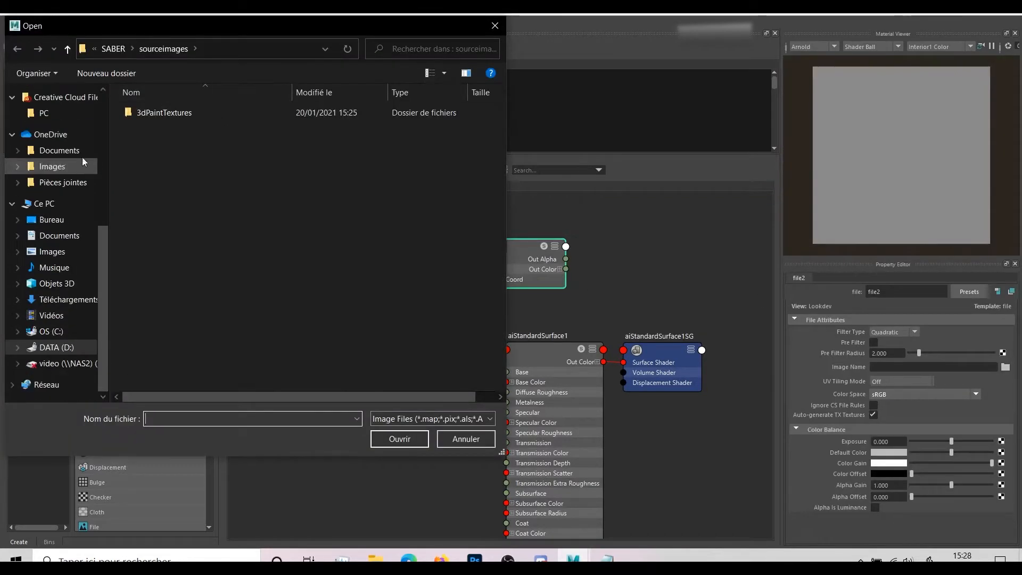
{"action": "left_click", "coordinate": [120, 49]}
{"action": "left_click", "coordinate": [155, 49]}
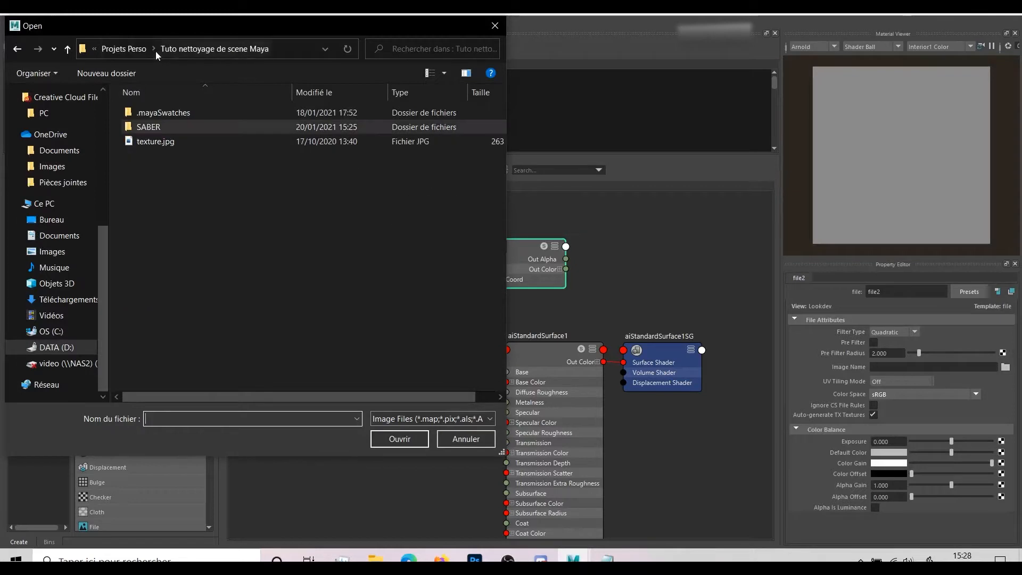
{"action": "double_click", "coordinate": [183, 139]}
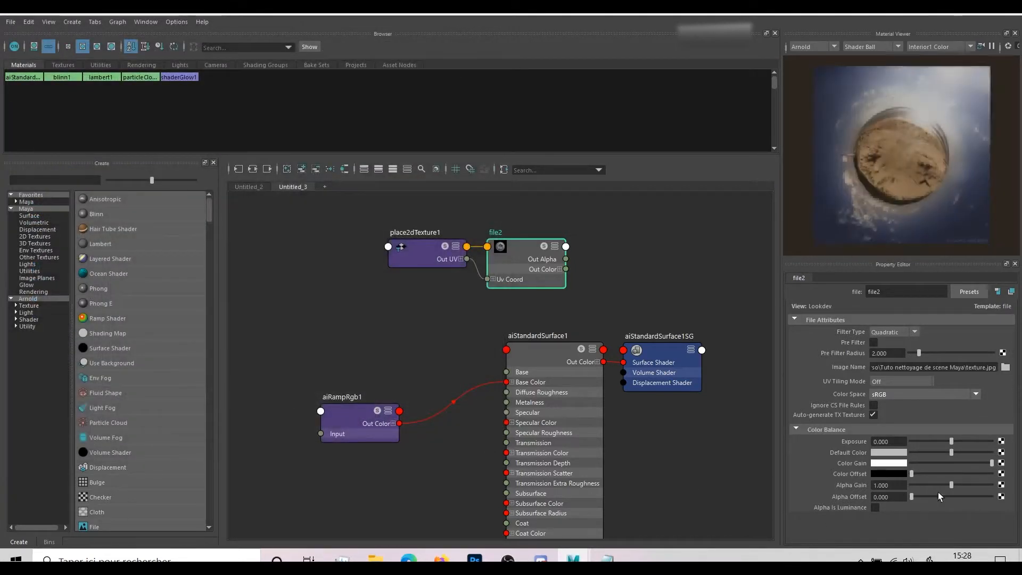
- Examine the beginning of the file node's image path
{"action": "key", "text": "Left"}
{"action": "key", "text": "Left"}
{"action": "key", "text": "Left"}
{"action": "key", "text": "Left"}
{"action": "key", "text": "Left"}
{"action": "key", "text": "Left"}
{"action": "key", "text": "Left"}
{"action": "key", "text": "Left"}
{"action": "key", "text": "Left"}
{"action": "key", "text": "Left"}
{"action": "key", "text": "Left"}
{"action": "key", "text": "Left"}
{"action": "key", "text": "Left"}
{"action": "key", "text": "Left"}
{"action": "key", "text": "Left"}
{"action": "key", "text": "Left"}
{"action": "key", "text": "Left"}
{"action": "key", "text": "Left"}
{"action": "key", "text": "Left"}
{"action": "key", "text": "Left"}
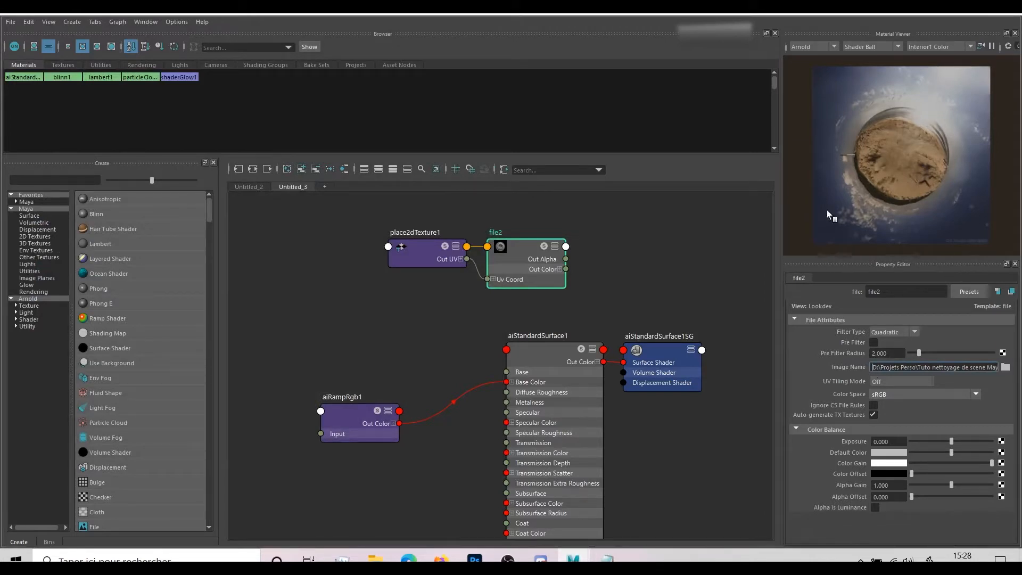
- Switch to File Explorer and paste a copy of texture.jpg into the SABER project's sourceimages folder
{"action": "left_click", "coordinate": [375, 559]}
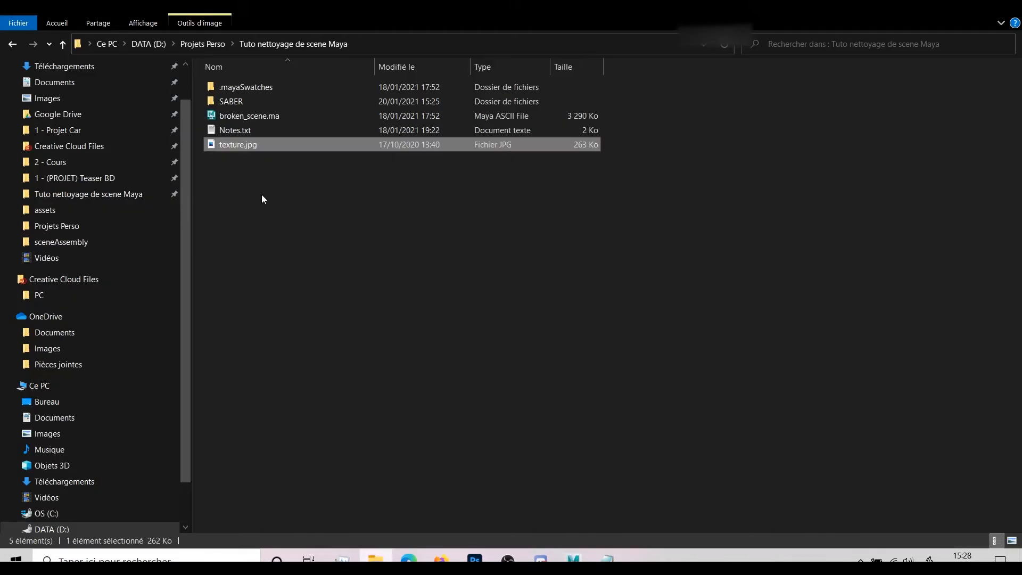
{"action": "double_click", "coordinate": [254, 102]}
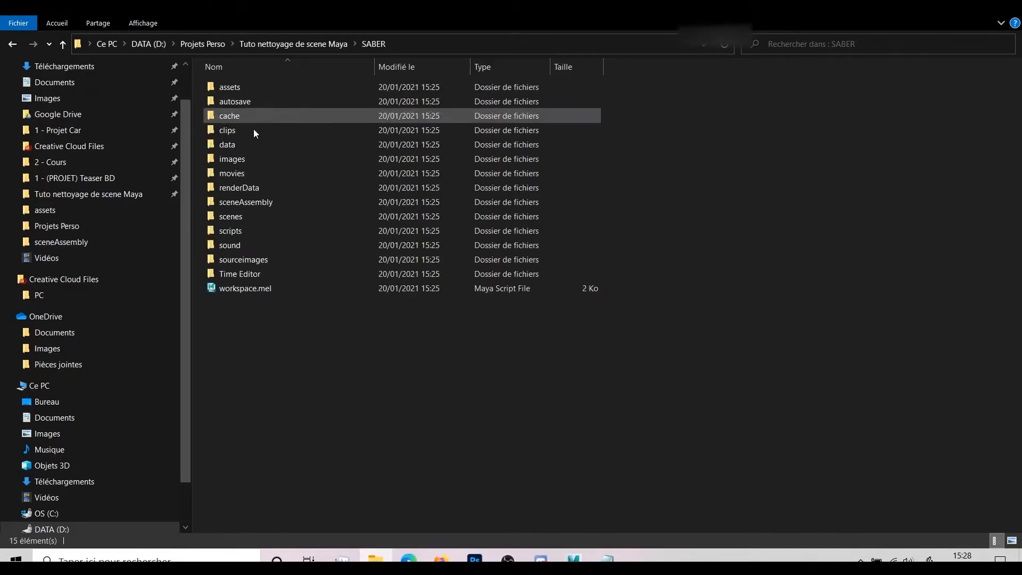
{"action": "double_click", "coordinate": [249, 259]}
{"action": "key", "text": "ctrl+v"}
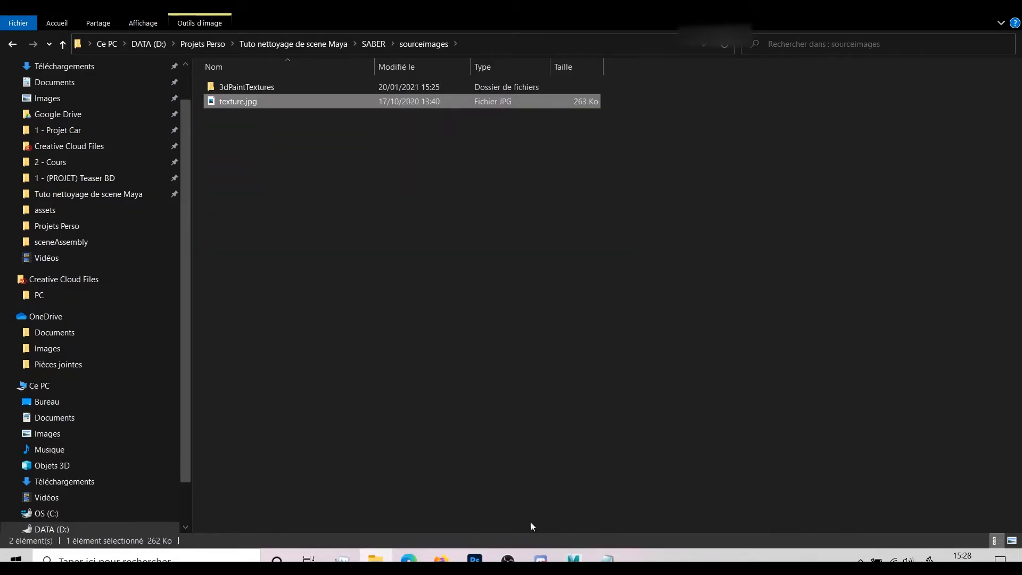
- Switch to Maya, close the Hypershade and set the SABER folder as the current project
{"action": "left_click", "coordinate": [574, 558]}
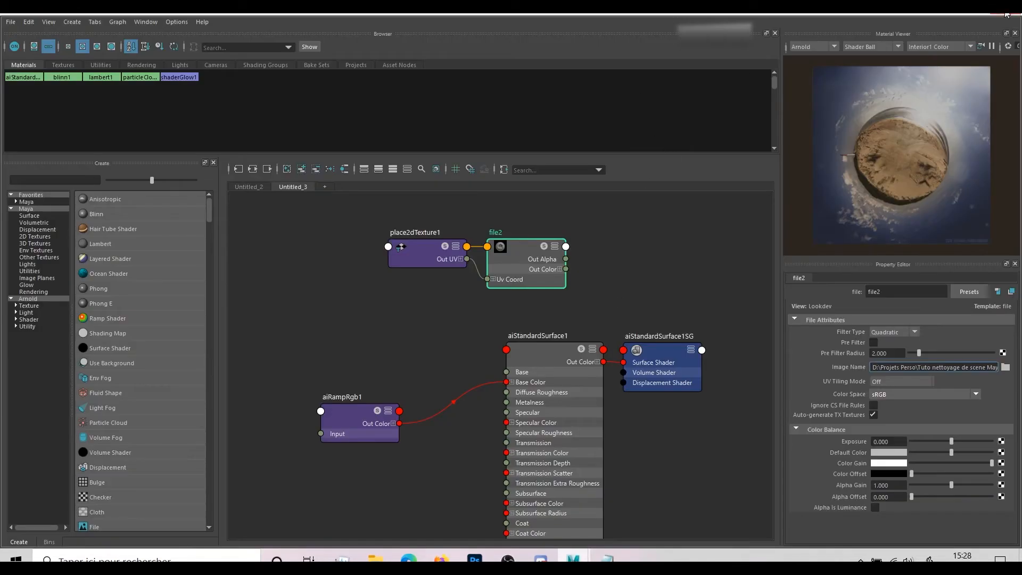
{"action": "left_click", "coordinate": [1006, 15]}
{"action": "left_click", "coordinate": [10, 20]}
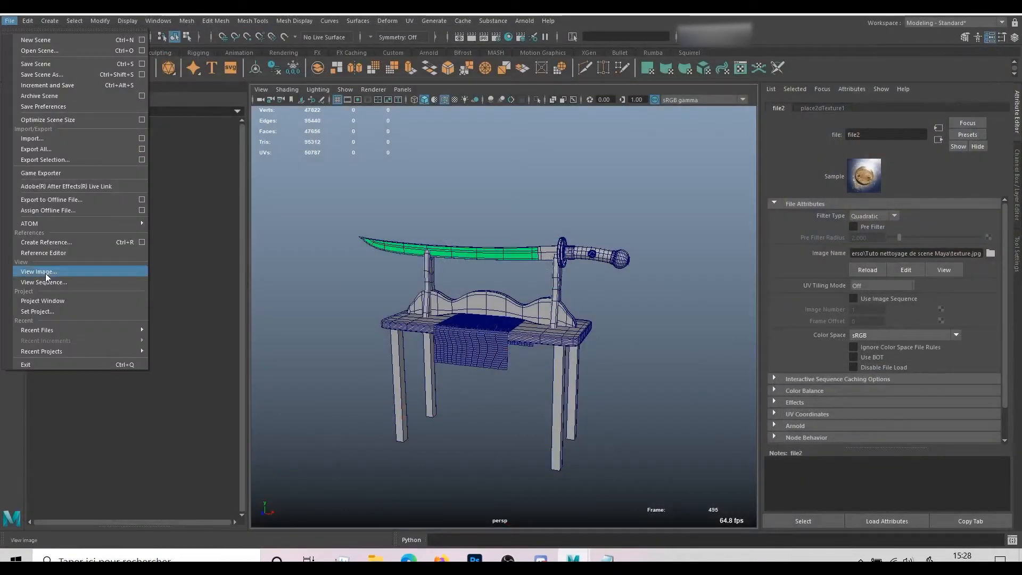
{"action": "left_click", "coordinate": [37, 310]}
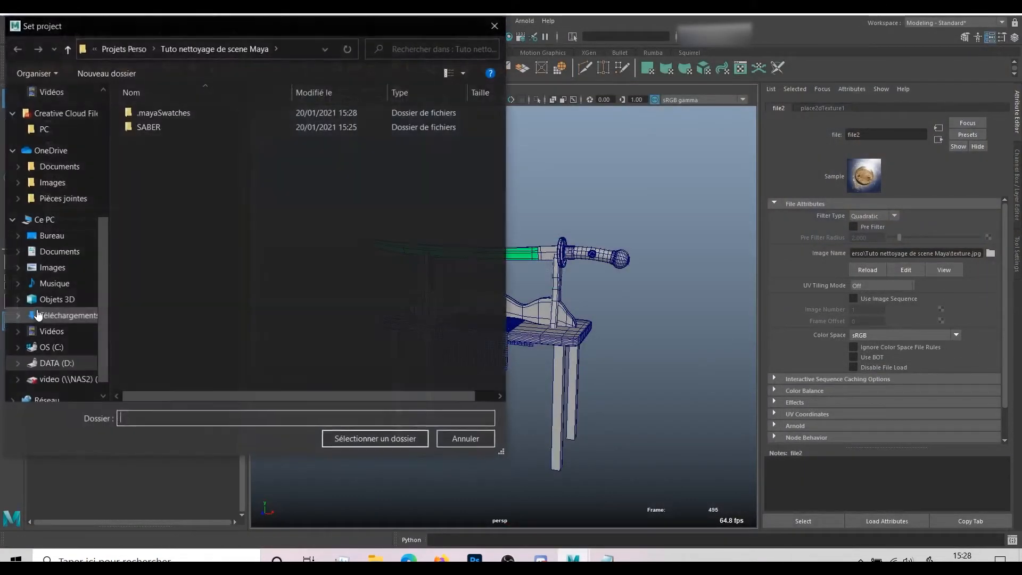
{"action": "left_click", "coordinate": [191, 127]}
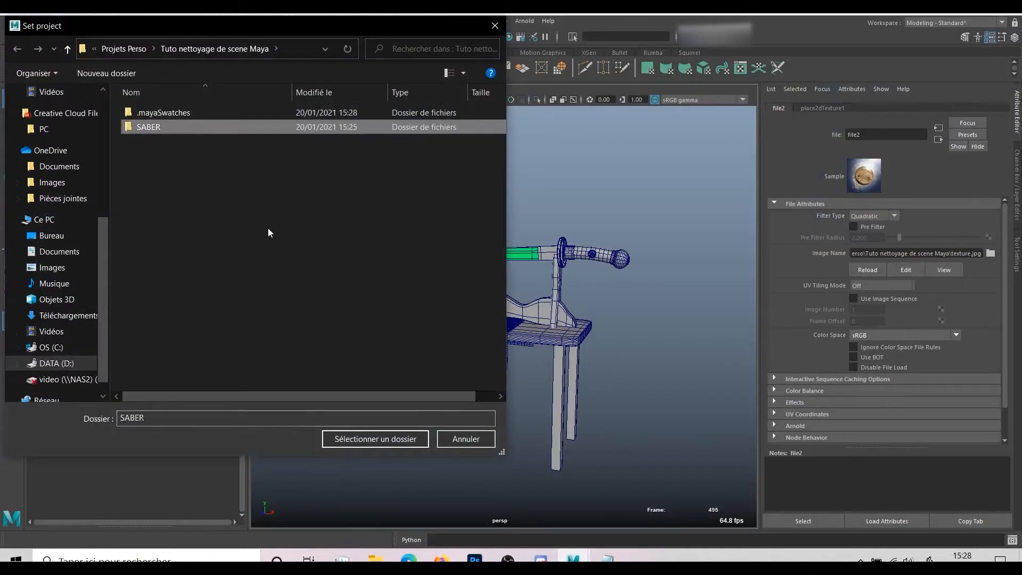
{"action": "left_click", "coordinate": [397, 439]}
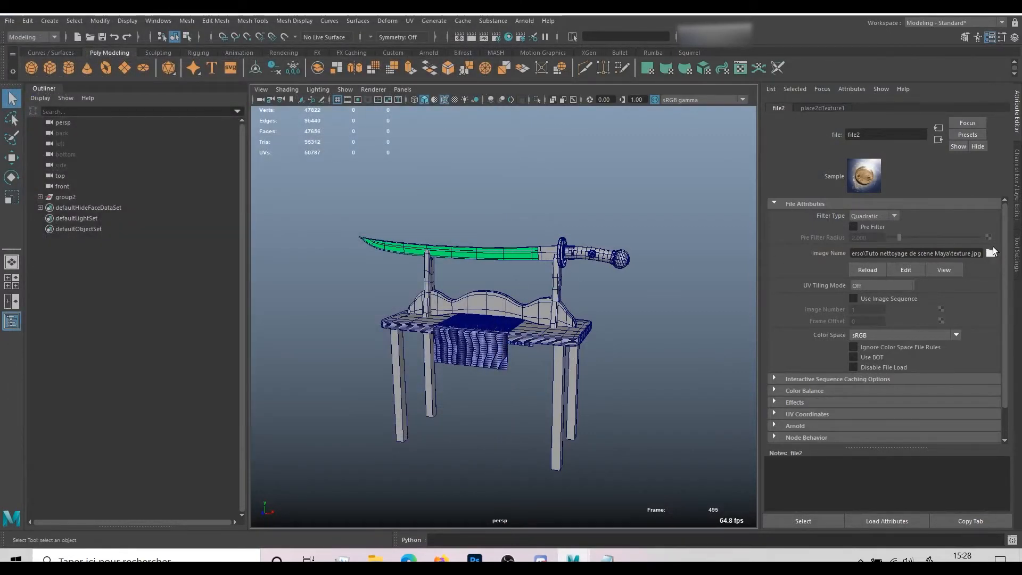
- Load texture.jpg from SABER's sourceimages folder as the file2 node's image
{"action": "left_click", "coordinate": [991, 253]}
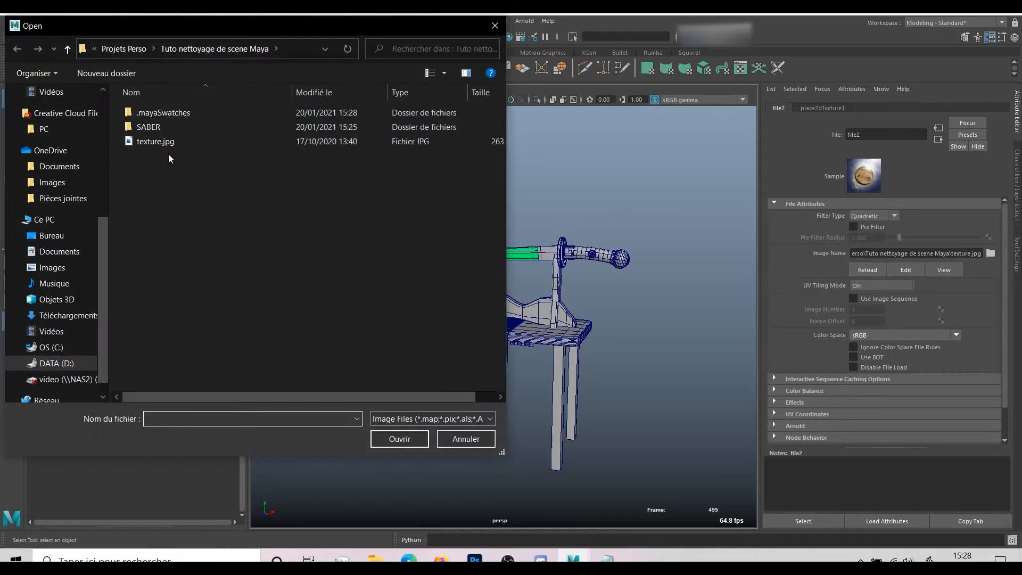
{"action": "double_click", "coordinate": [151, 127]}
{"action": "double_click", "coordinate": [176, 286]}
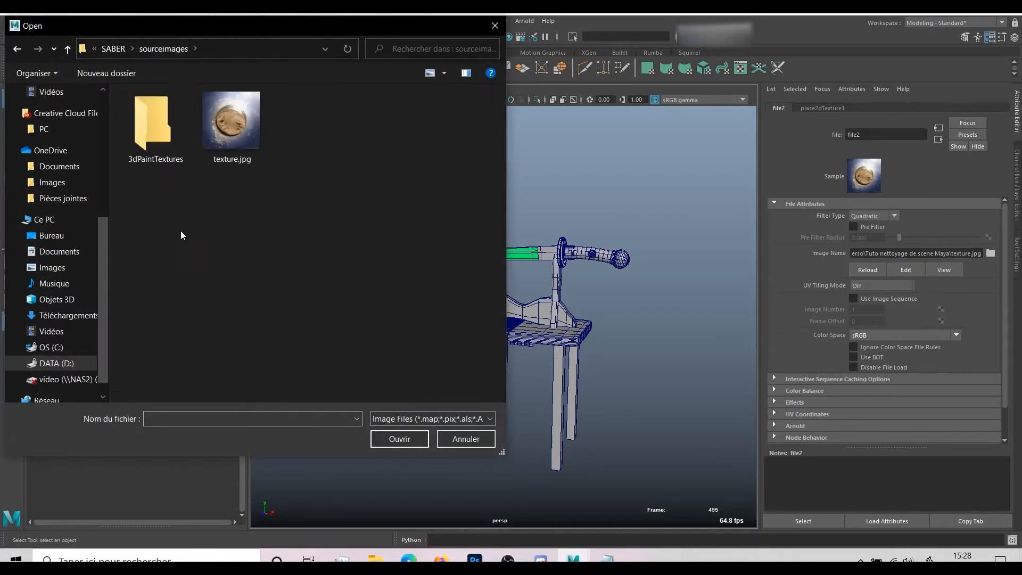
{"action": "double_click", "coordinate": [225, 143]}
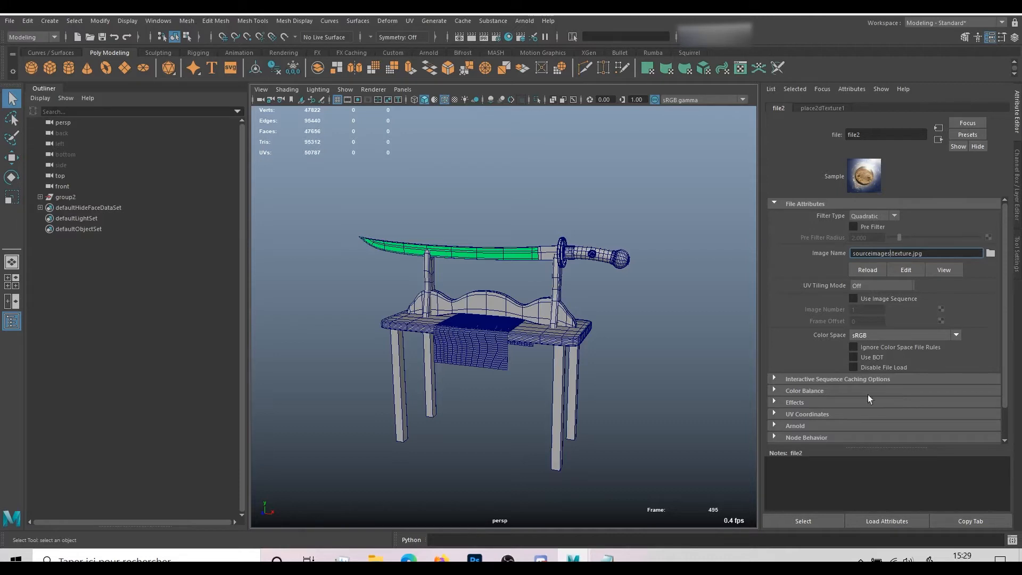
- Check the current project's name, location and folder assignments in the Project Window
{"action": "left_click", "coordinate": [10, 21]}
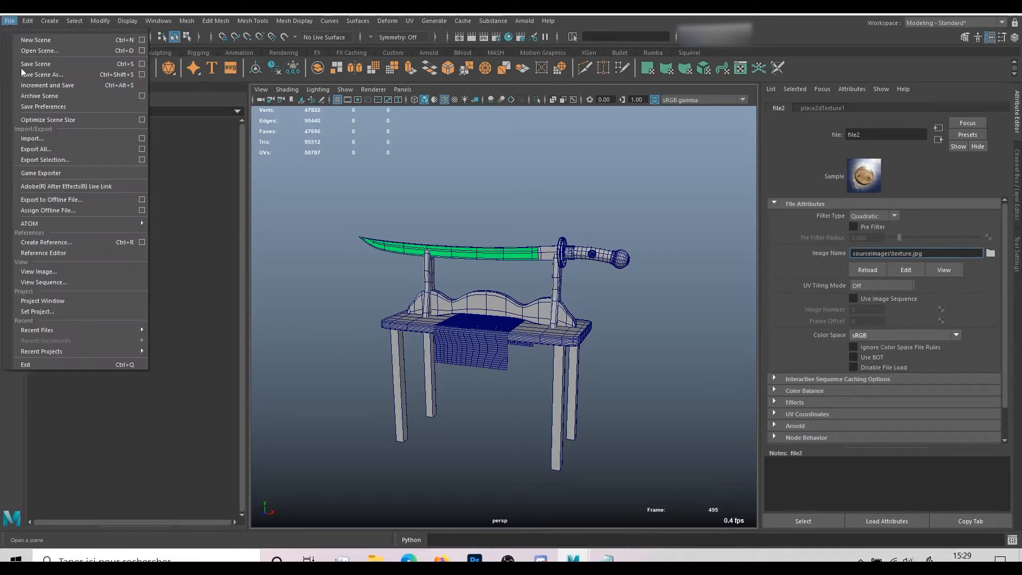
{"action": "left_click", "coordinate": [58, 308]}
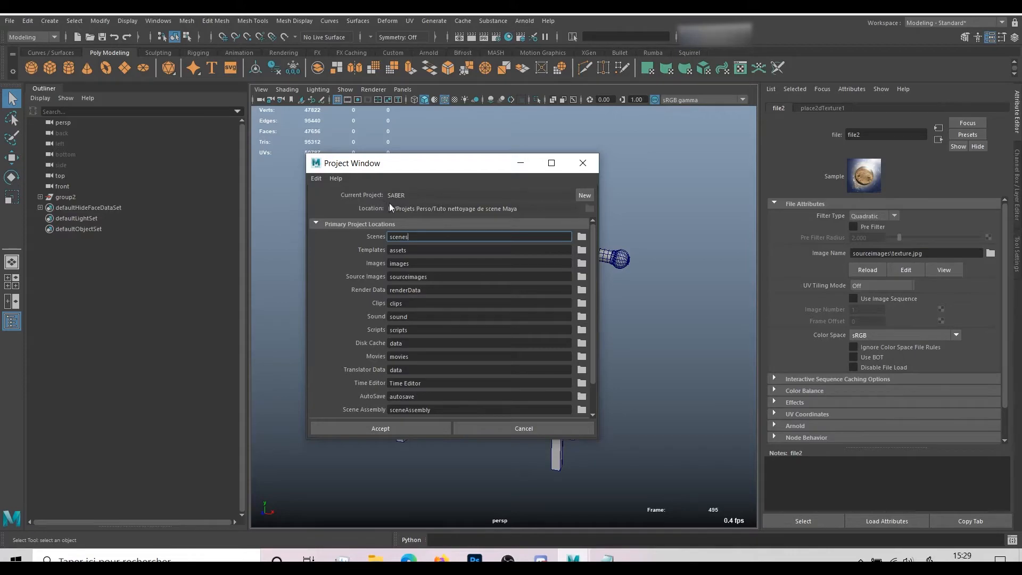
{"action": "left_click", "coordinate": [582, 163]}
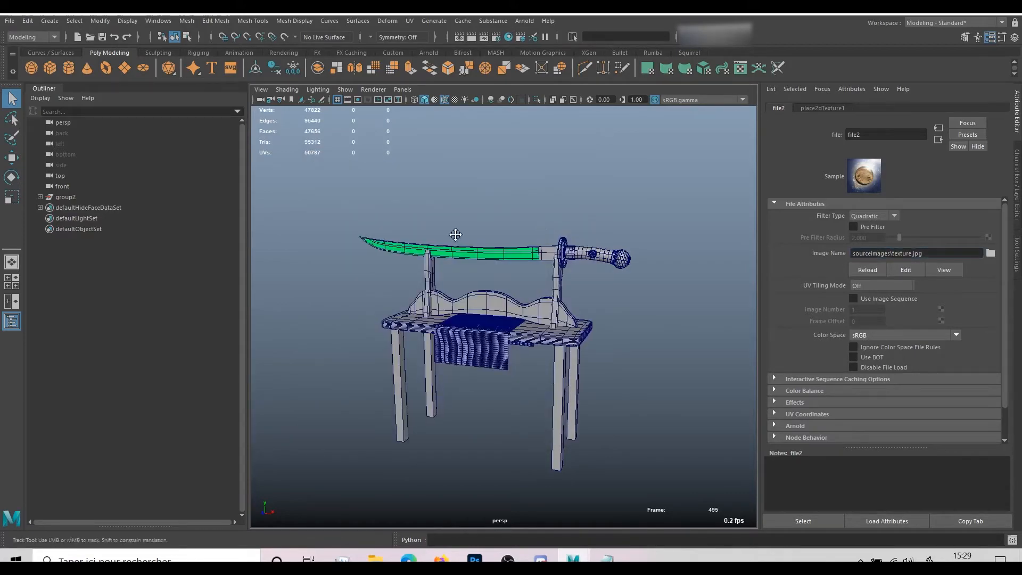
{"action": "middle_click_drag", "start_coordinate": [456, 230], "coordinate": [441, 294], "text": "alt"}
{"action": "scroll", "coordinate": [441, 294], "scroll_direction": "up", "scroll_amount": 5}
{"action": "left_click_drag", "start_coordinate": [441, 295], "coordinate": [491, 284], "text": "alt"}
{"action": "scroll", "coordinate": [495, 293], "scroll_direction": "up", "scroll_amount": 2}
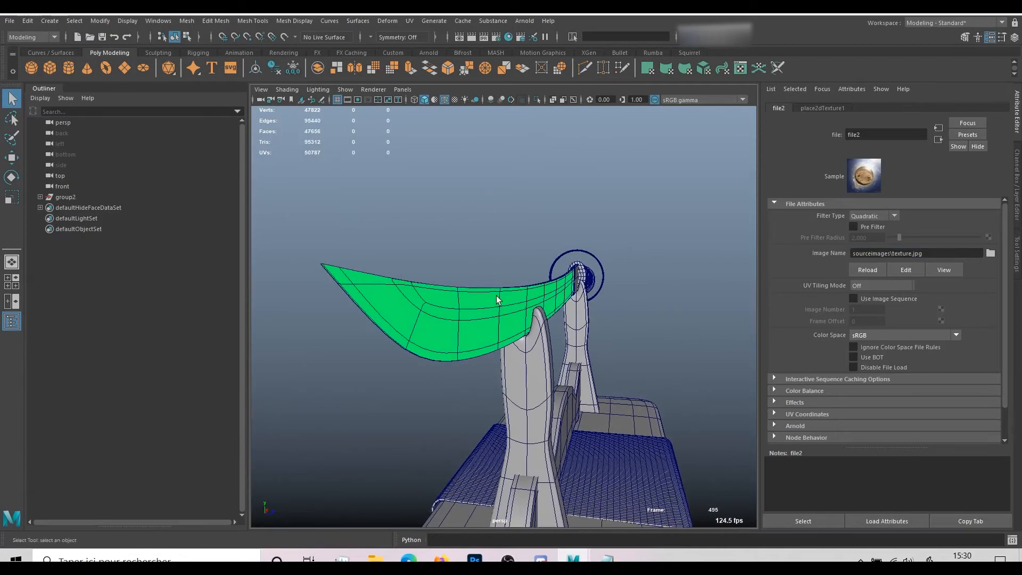
{"action": "left_click", "coordinate": [496, 296]}
{"action": "left_click", "coordinate": [615, 288]}
{"action": "left_click", "coordinate": [586, 65]}
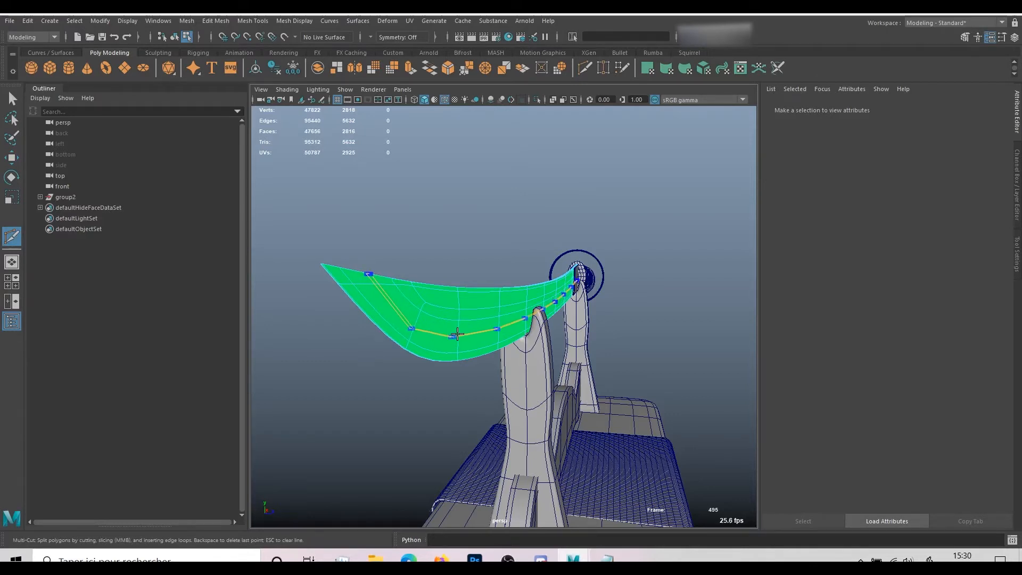
{"action": "left_click_drag", "start_coordinate": [457, 335], "coordinate": [480, 261], "text": "alt"}
{"action": "right_click_drag", "start_coordinate": [483, 265], "coordinate": [353, 297], "text": "alt"}
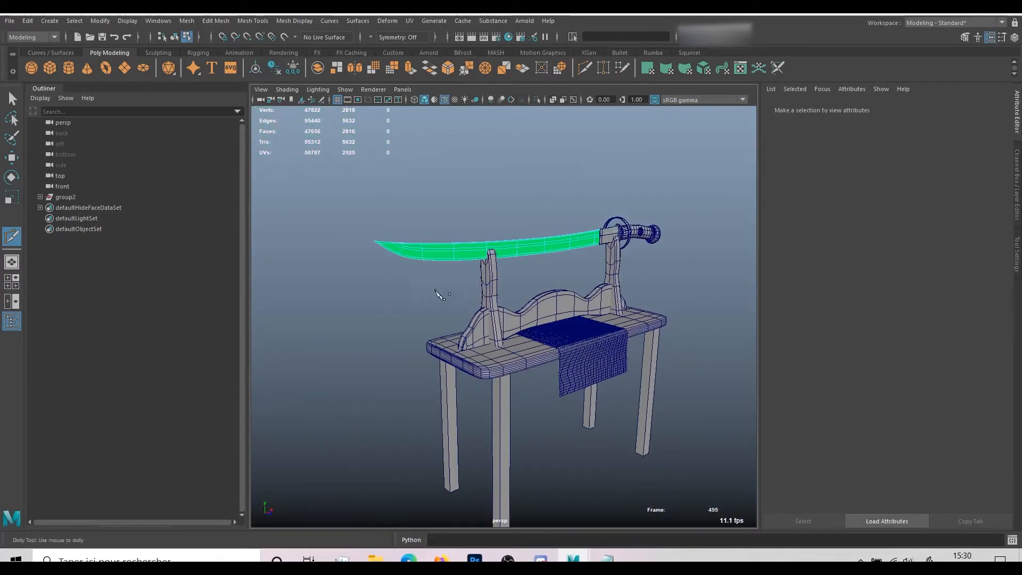
{"action": "key", "text": "w"}
{"action": "key", "text": "F8"}
- Assign the existing lambert1 material to the sword's blade
{"action": "left_click_drag", "start_coordinate": [570, 200], "coordinate": [544, 195], "text": "alt"}
{"action": "right_click_drag", "start_coordinate": [544, 196], "coordinate": [521, 237], "text": "alt"}
{"action": "left_click_drag", "start_coordinate": [494, 269], "coordinate": [484, 271], "text": "alt"}
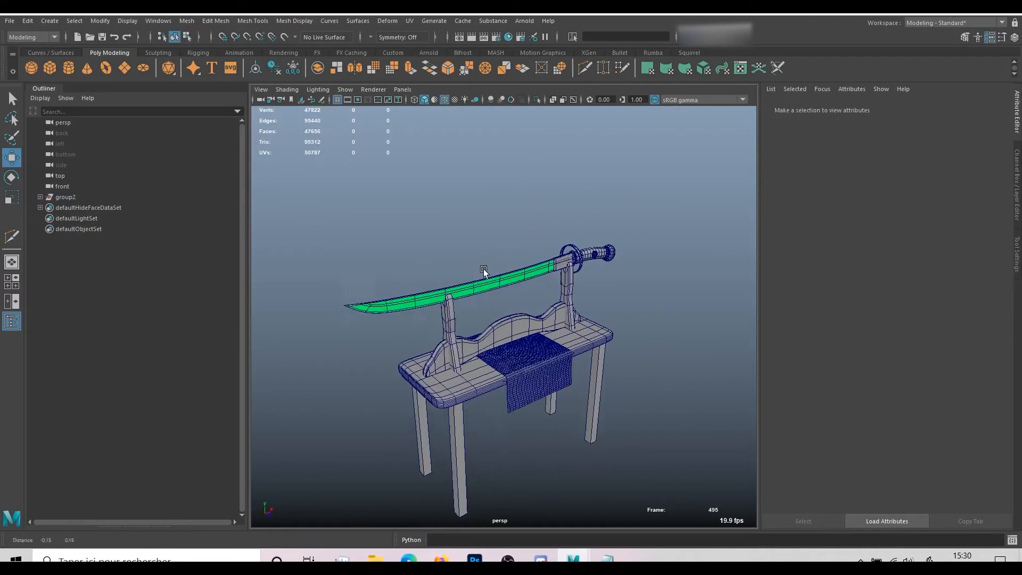
{"action": "middle_click_drag", "start_coordinate": [483, 270], "coordinate": [525, 300], "text": "alt"}
{"action": "right_click_drag", "start_coordinate": [524, 301], "coordinate": [596, 297], "text": "alt"}
{"action": "left_click", "coordinate": [626, 293]}
{"action": "left_click_drag", "start_coordinate": [484, 251], "coordinate": [465, 336], "text": "alt"}
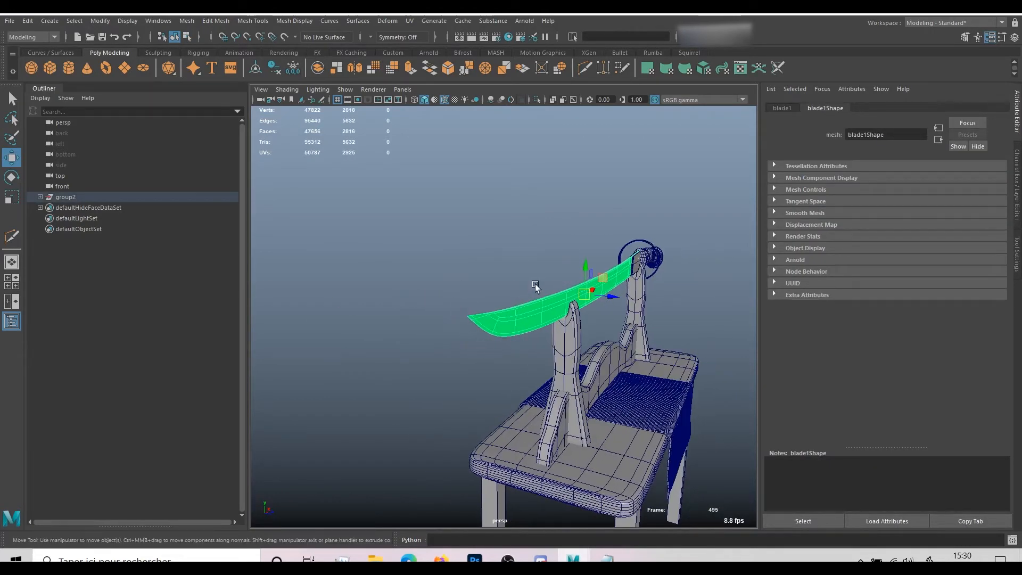
{"action": "left_click_drag", "start_coordinate": [535, 283], "coordinate": [521, 285], "text": "alt"}
{"action": "right_click_drag", "start_coordinate": [515, 284], "coordinate": [601, 550]}
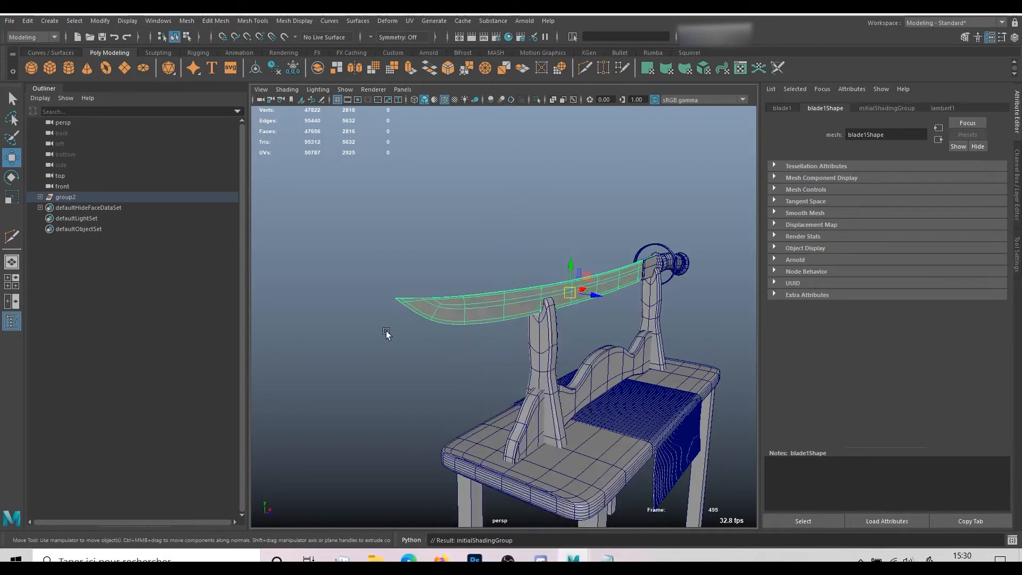
{"action": "left_click", "coordinate": [331, 340]}
- Assign the existing lambert1 material to all the sword, stand, table and fabric meshes
{"action": "left_click_drag", "start_coordinate": [703, 372], "coordinate": [473, 361], "text": "alt"}
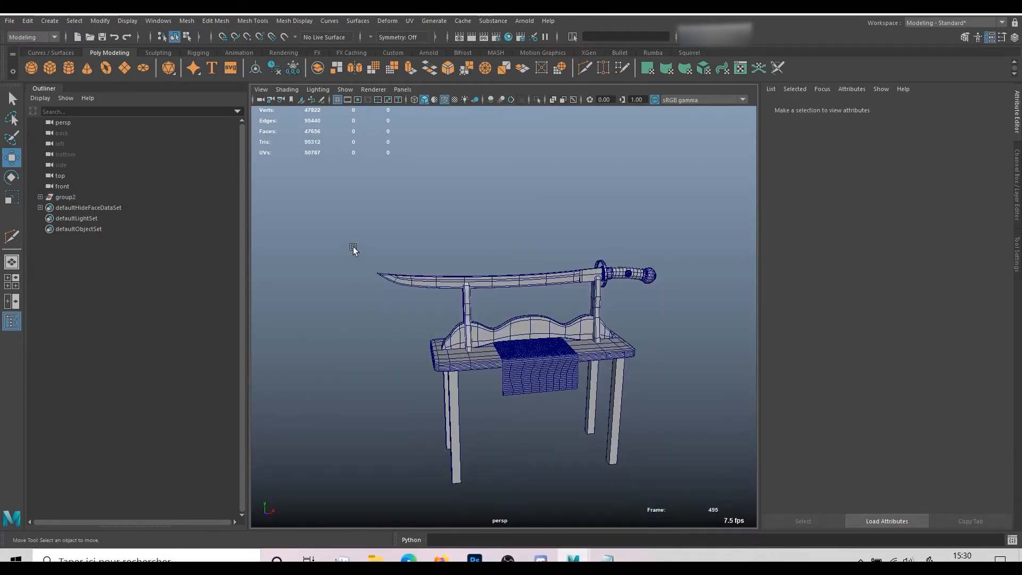
{"action": "left_click_drag", "start_coordinate": [366, 266], "coordinate": [707, 509]}
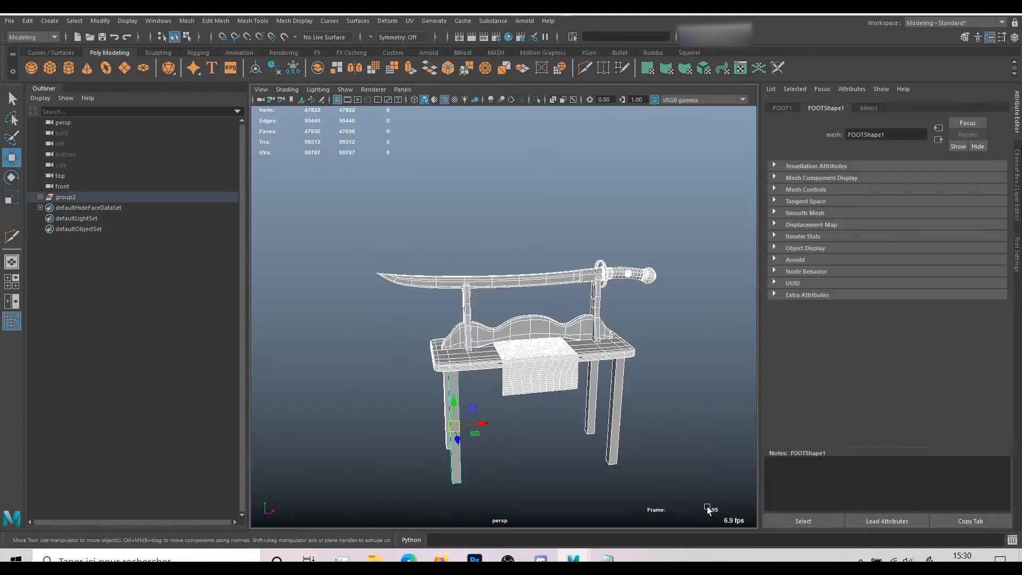
{"action": "right_click", "coordinate": [537, 355]}
{"action": "mouse_move", "coordinate": [537, 561]}
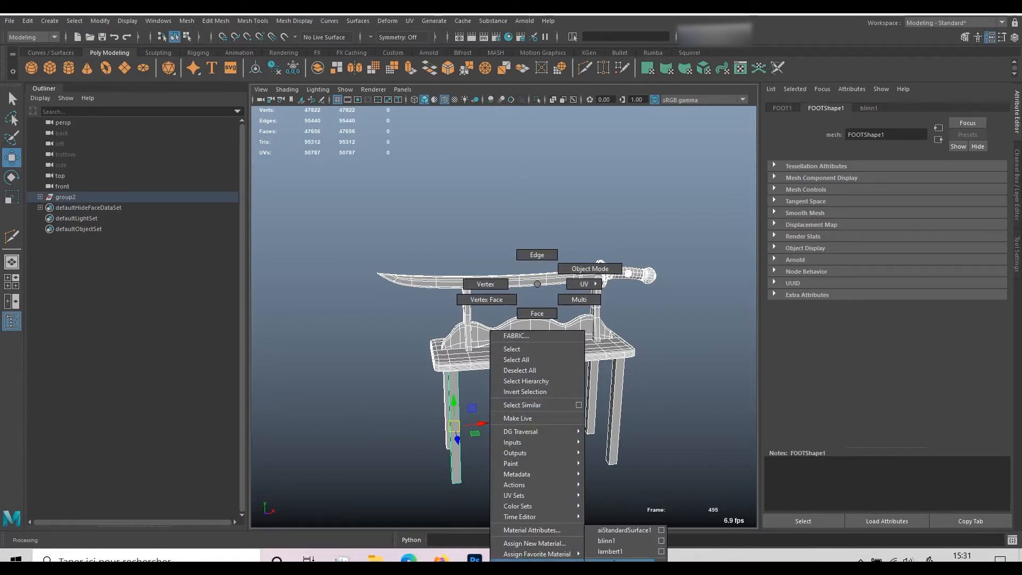
{"action": "left_click", "coordinate": [610, 552]}
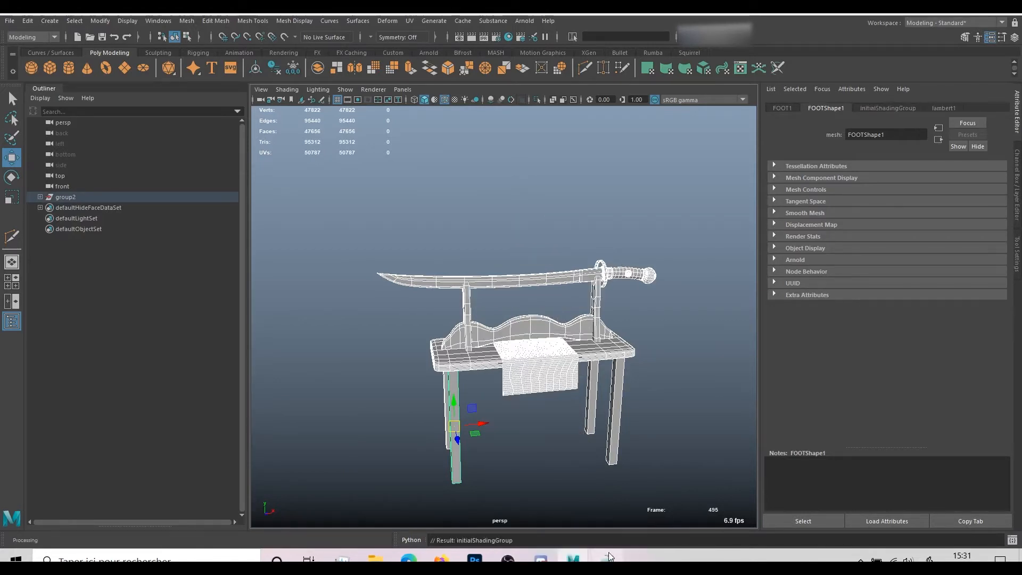
{"action": "left_click", "coordinate": [593, 477]}
- Move group2 about 87.37 units along X, away from the grid's centre
{"action": "left_click_drag", "start_coordinate": [594, 476], "coordinate": [420, 261], "text": "alt"}
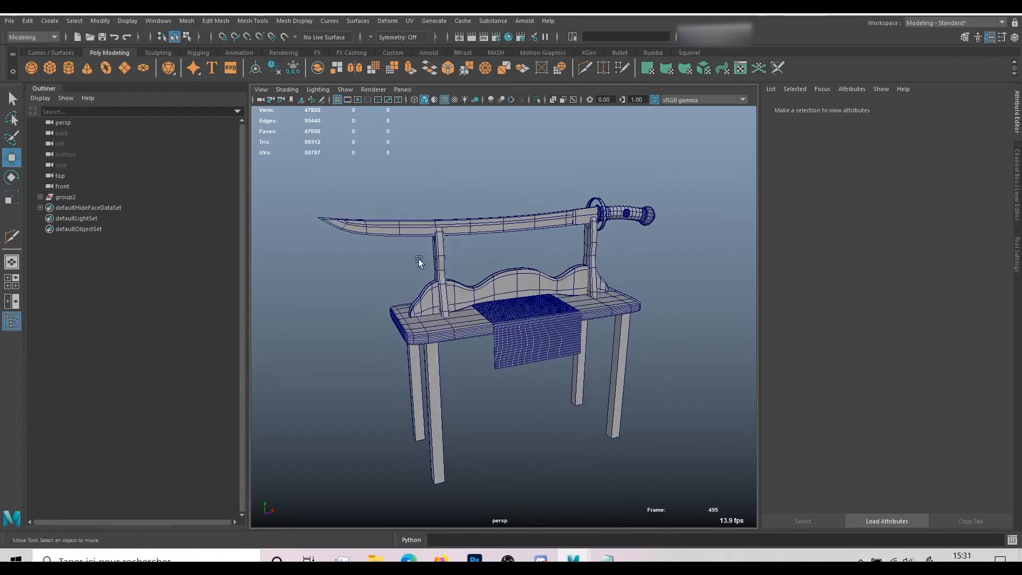
{"action": "scroll", "coordinate": [420, 260], "scroll_direction": "down", "scroll_amount": 3}
{"action": "left_click", "coordinate": [66, 197]}
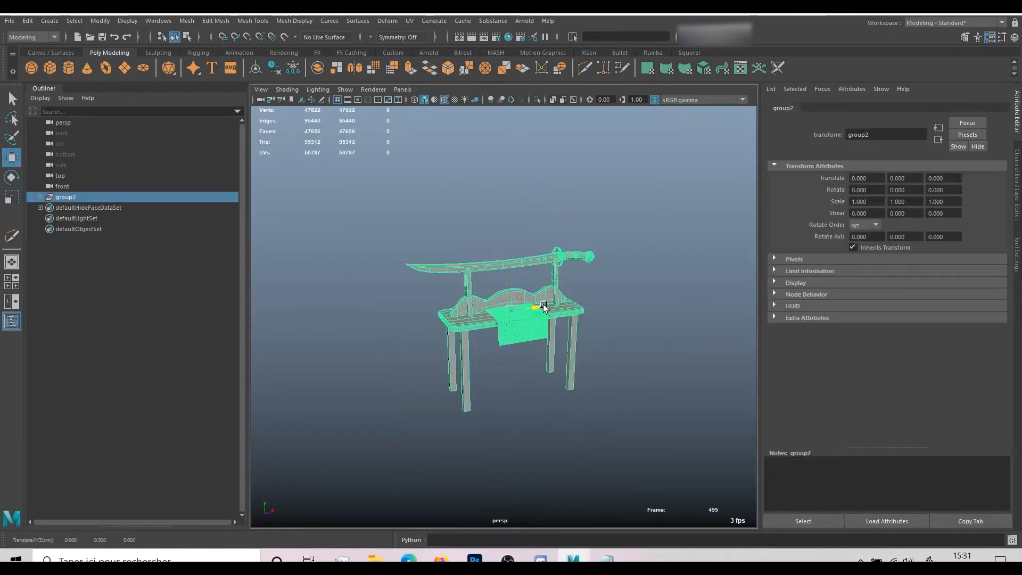
{"action": "left_click_drag", "start_coordinate": [535, 308], "coordinate": [697, 298]}
{"action": "left_click_drag", "start_coordinate": [576, 418], "coordinate": [625, 401], "text": "alt"}
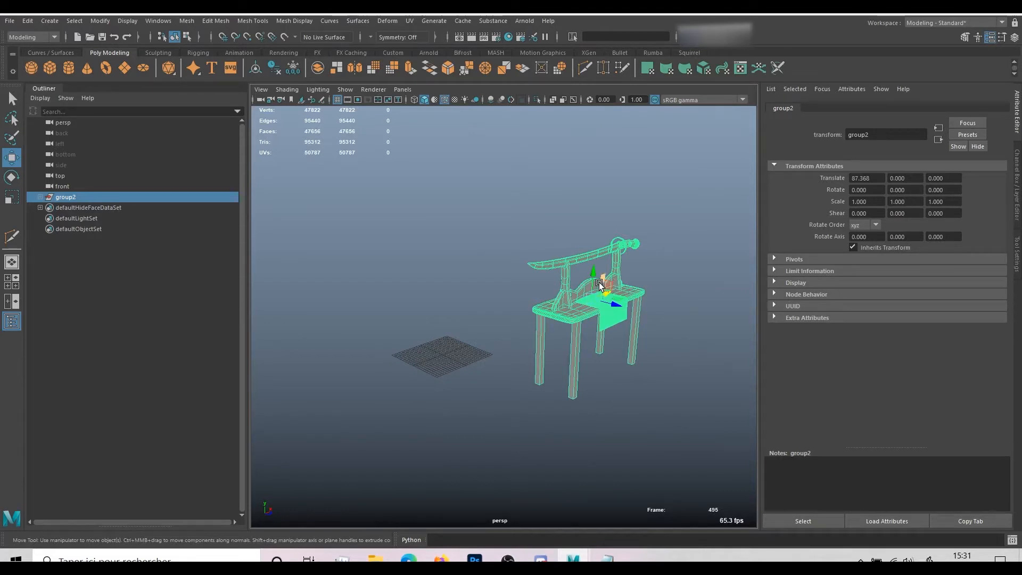
{"action": "left_click_drag", "start_coordinate": [616, 281], "coordinate": [603, 263], "text": "alt"}
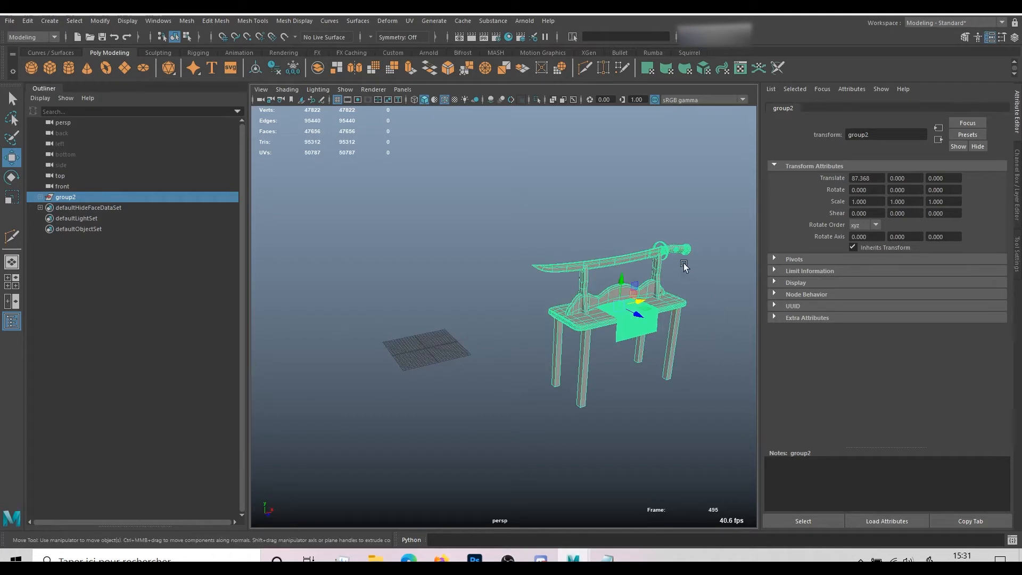
{"action": "left_click_drag", "start_coordinate": [684, 265], "coordinate": [668, 250], "text": "alt"}
- Snap group2 to the grid's origin so its translation is 0, 0, 0, and frame the model
{"action": "left_click", "coordinate": [97, 197]}
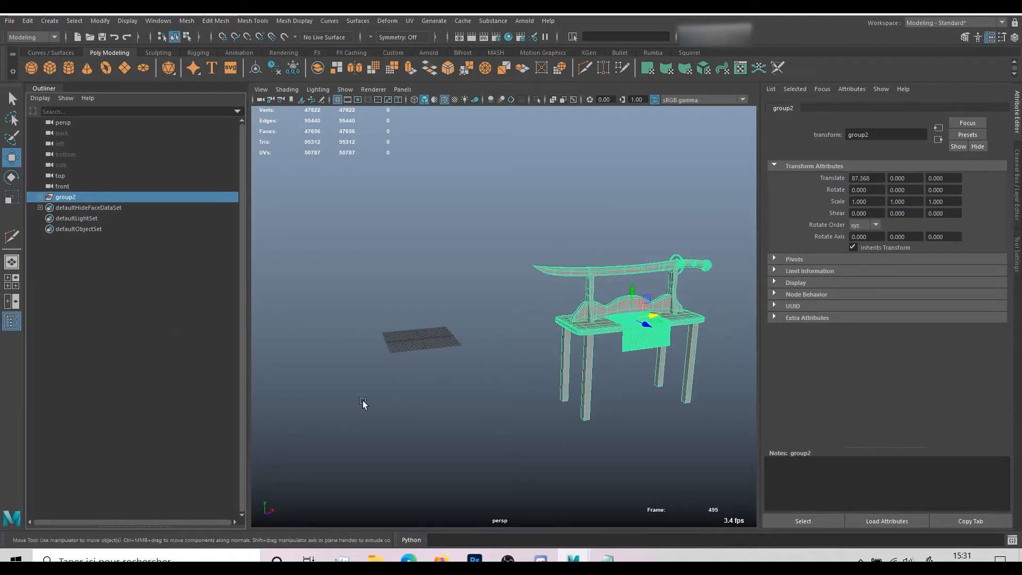
{"action": "left_click_drag", "start_coordinate": [517, 407], "coordinate": [552, 394], "text": "alt"}
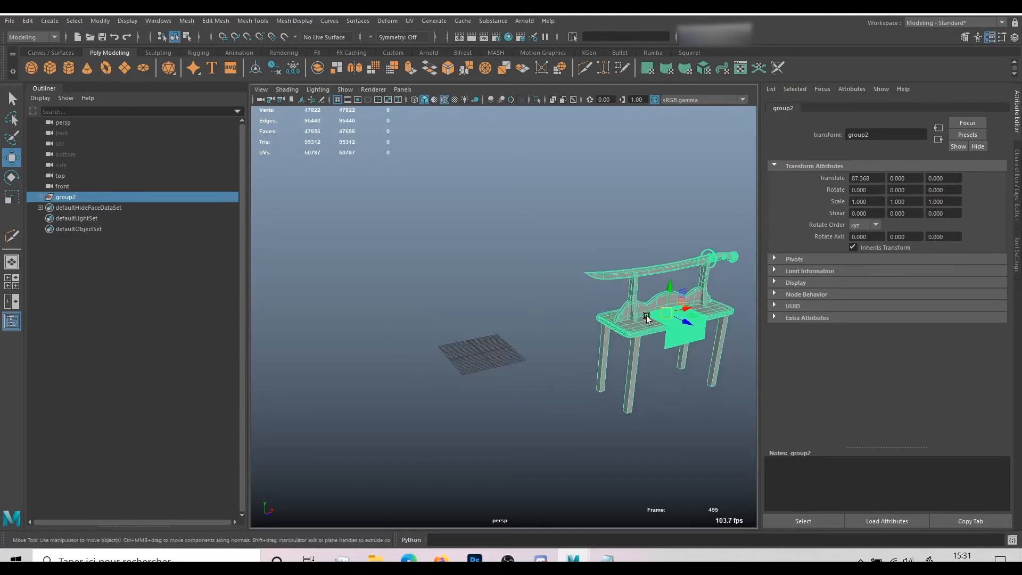
{"action": "scroll", "coordinate": [464, 373], "scroll_direction": "up", "scroll_amount": 6}
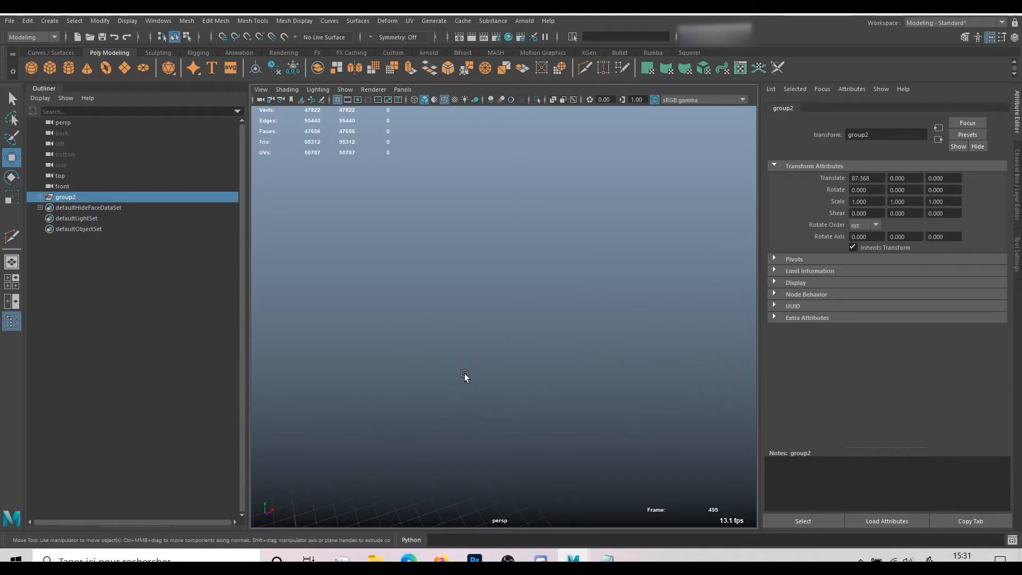
{"action": "scroll", "coordinate": [459, 411], "scroll_direction": "down", "scroll_amount": 1}
{"action": "middle_click_drag", "start_coordinate": [458, 412], "coordinate": [526, 273], "text": "alt"}
{"action": "right_click_drag", "start_coordinate": [477, 284], "coordinate": [600, 321], "text": "alt"}
{"action": "key", "text": "x"}
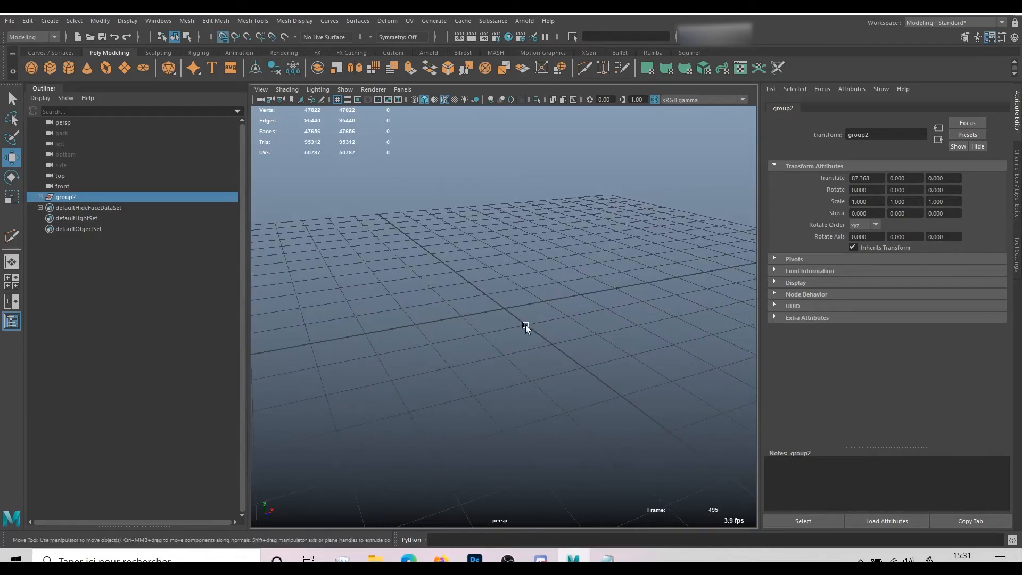
{"action": "middle_click", "coordinate": [505, 308]}
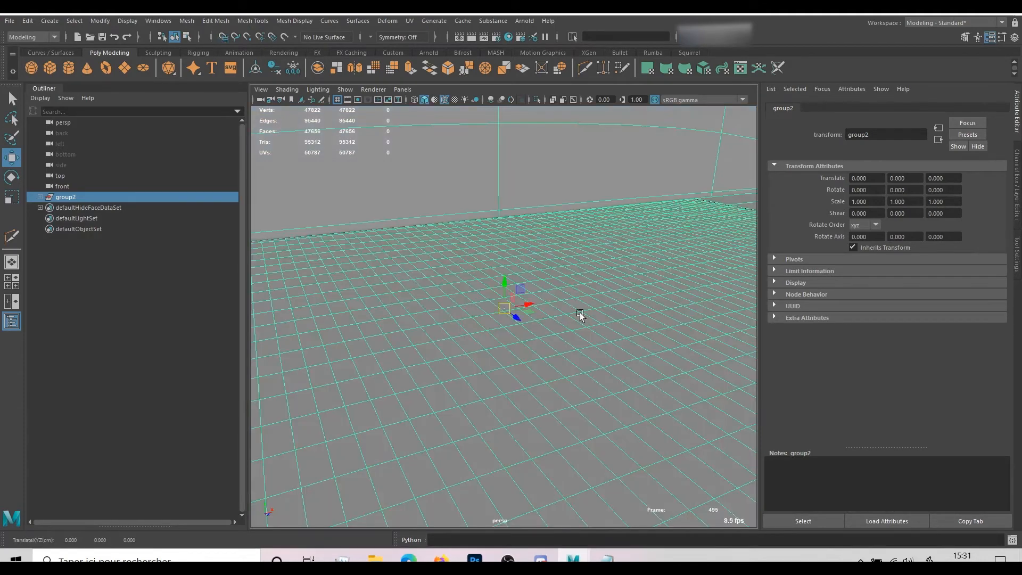
{"action": "key", "text": "f"}
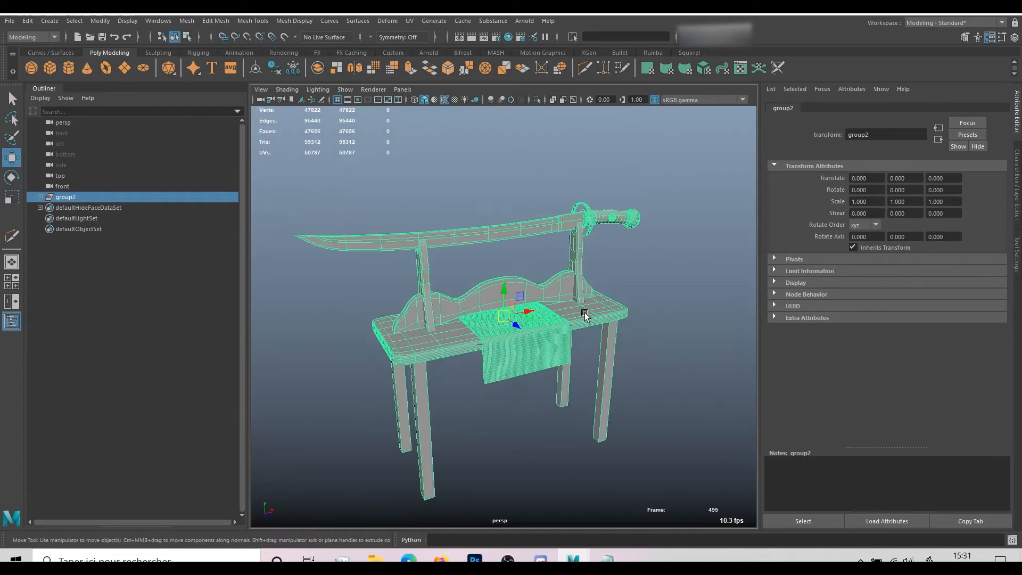
{"action": "left_click", "coordinate": [643, 293]}
- Inspect the transform attributes and pivot positions of the two front table legs and the fabric
{"action": "left_click_drag", "start_coordinate": [640, 321], "coordinate": [542, 378], "text": "alt"}
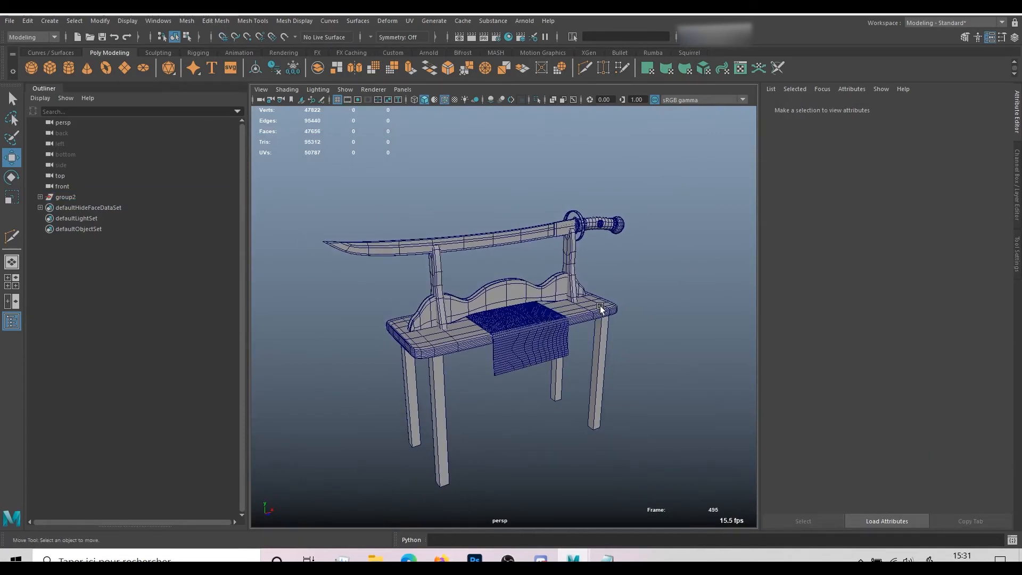
{"action": "left_click", "coordinate": [608, 344]}
{"action": "left_click", "coordinate": [608, 348]}
{"action": "left_click", "coordinate": [602, 352]}
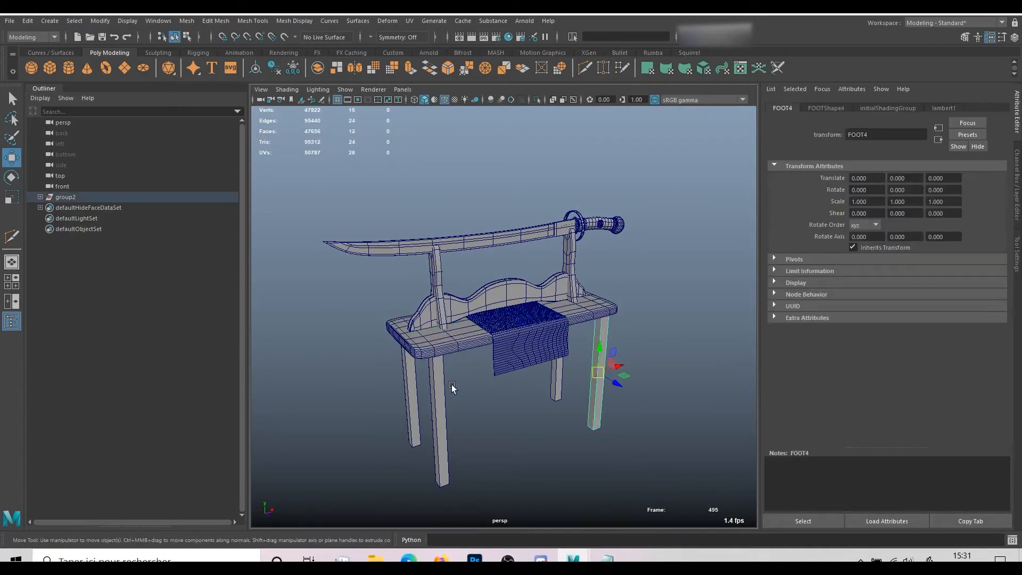
{"action": "left_click", "coordinate": [430, 389]}
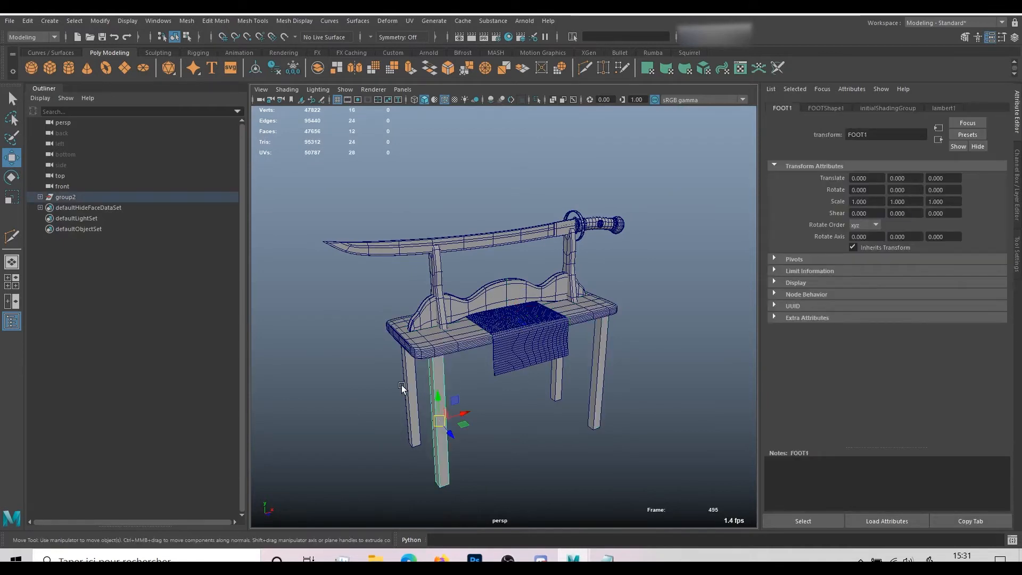
{"action": "left_click", "coordinate": [519, 357]}
{"action": "left_click_drag", "start_coordinate": [519, 359], "coordinate": [585, 349], "text": "alt"}
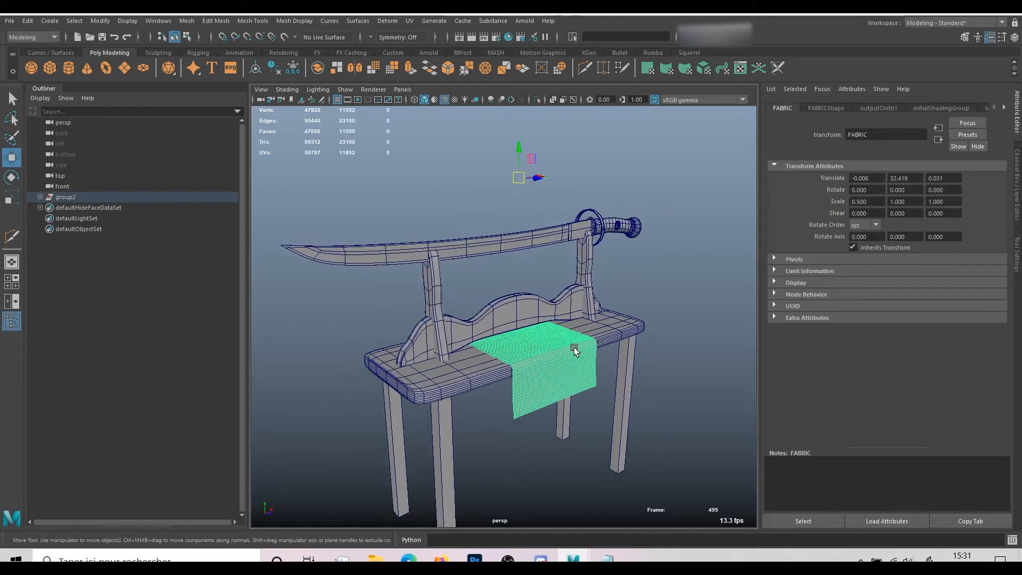
- Centre the fabric's pivot on its geometry by repeating the last command
{"action": "key", "text": "g"}
{"action": "left_click_drag", "start_coordinate": [566, 351], "coordinate": [602, 356], "text": "alt"}
{"action": "right_click_drag", "start_coordinate": [601, 357], "coordinate": [476, 372], "text": "alt"}
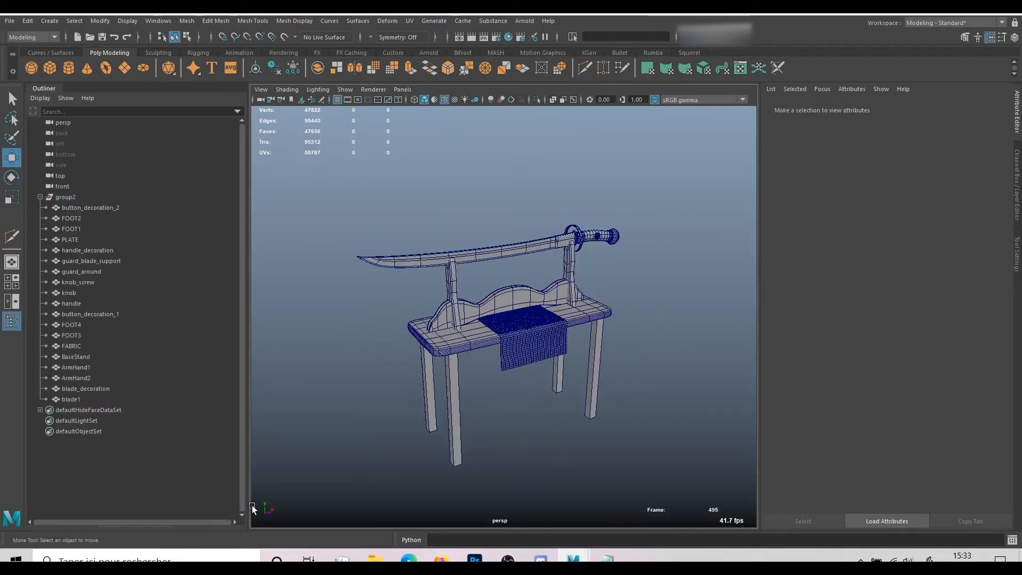
- Compare the fabric's translate and scale attributes with those of the table top PLATE
{"action": "left_click", "coordinate": [516, 347]}
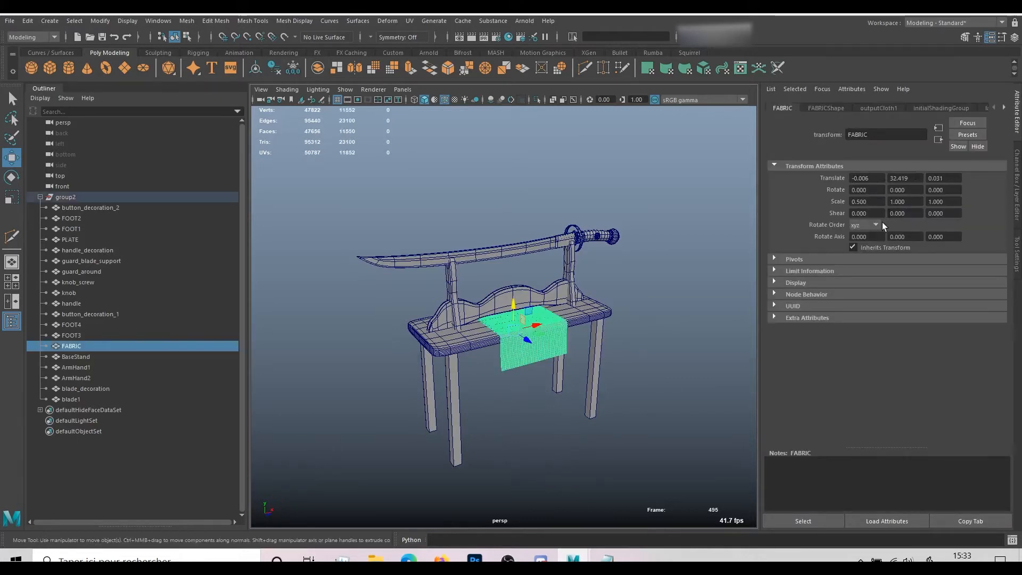
{"action": "left_click", "coordinate": [575, 306]}
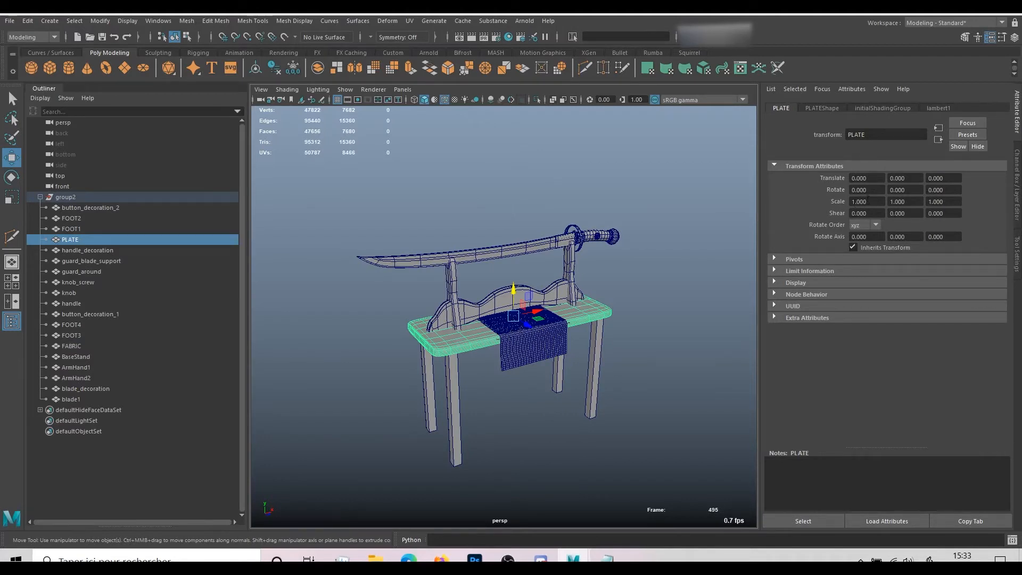
{"action": "left_click", "coordinate": [532, 346]}
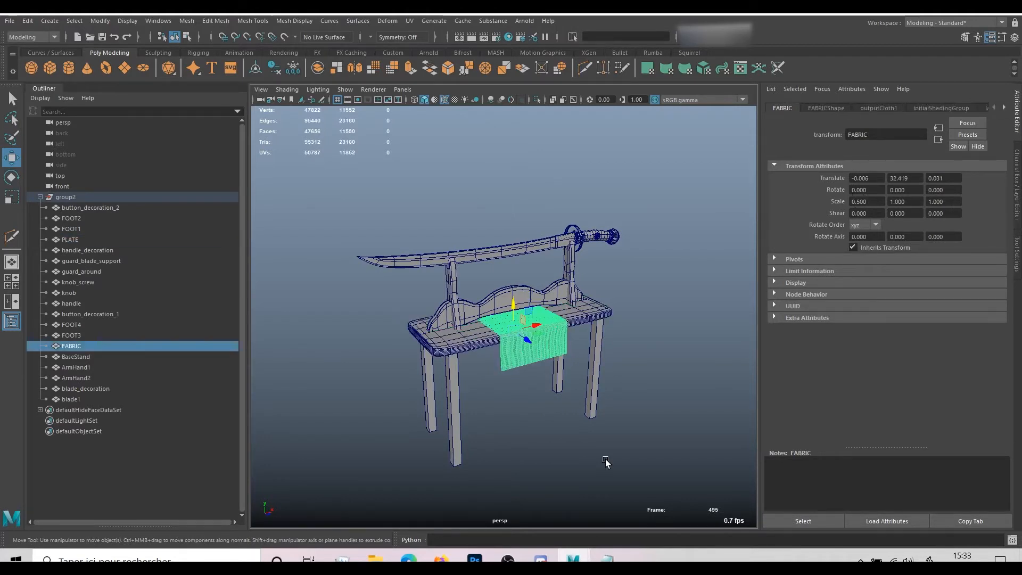
{"action": "left_click", "coordinate": [868, 201]}
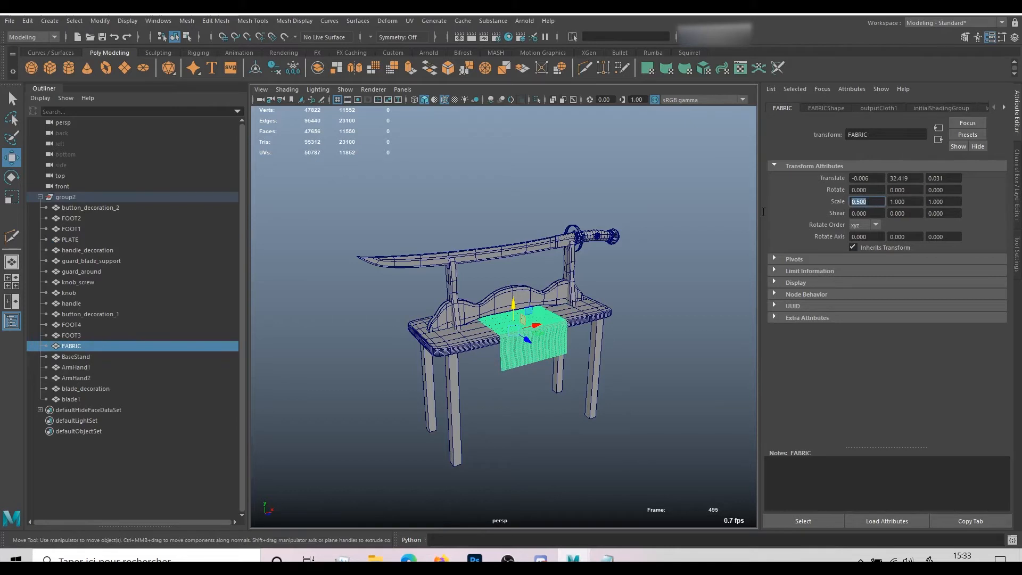
{"action": "left_click_drag", "start_coordinate": [855, 178], "coordinate": [815, 182]}
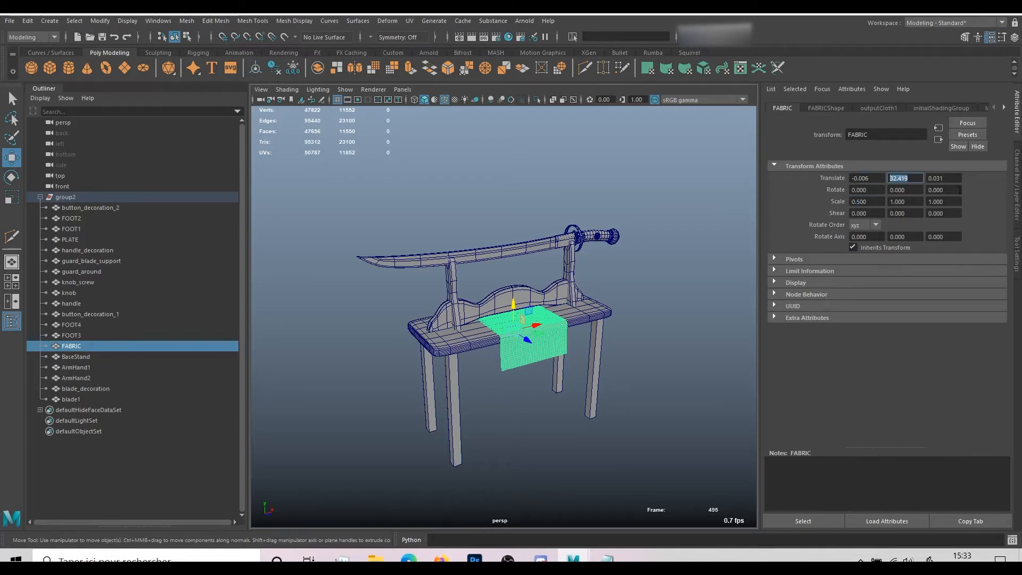
{"action": "scroll", "coordinate": [540, 351], "scroll_direction": "up", "scroll_amount": 2}
{"action": "left_click", "coordinate": [623, 389]}
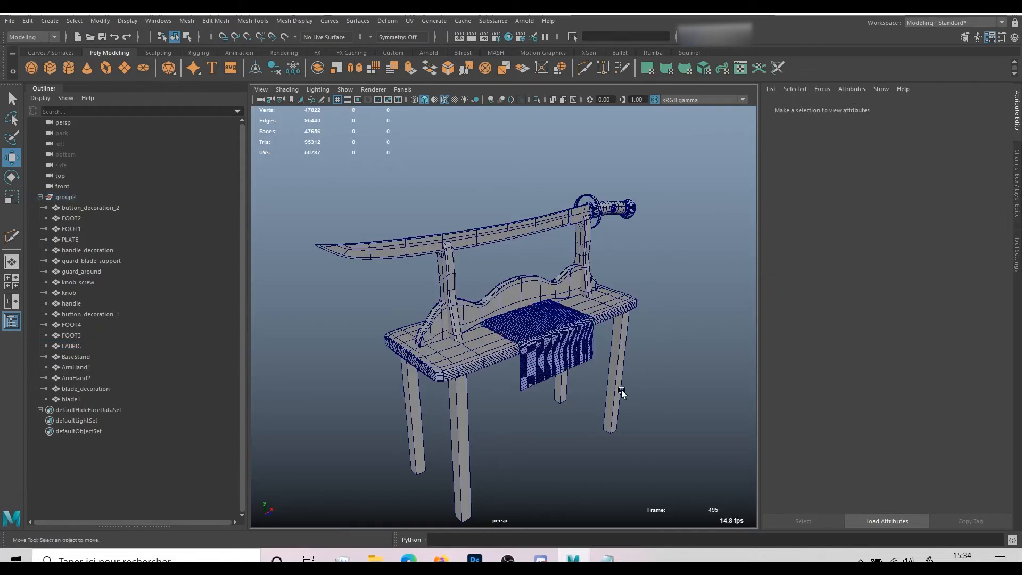
- Open the UV Editor for the FABRIC mesh and place its window so the UV layout is accessible
{"action": "left_click", "coordinate": [542, 363]}
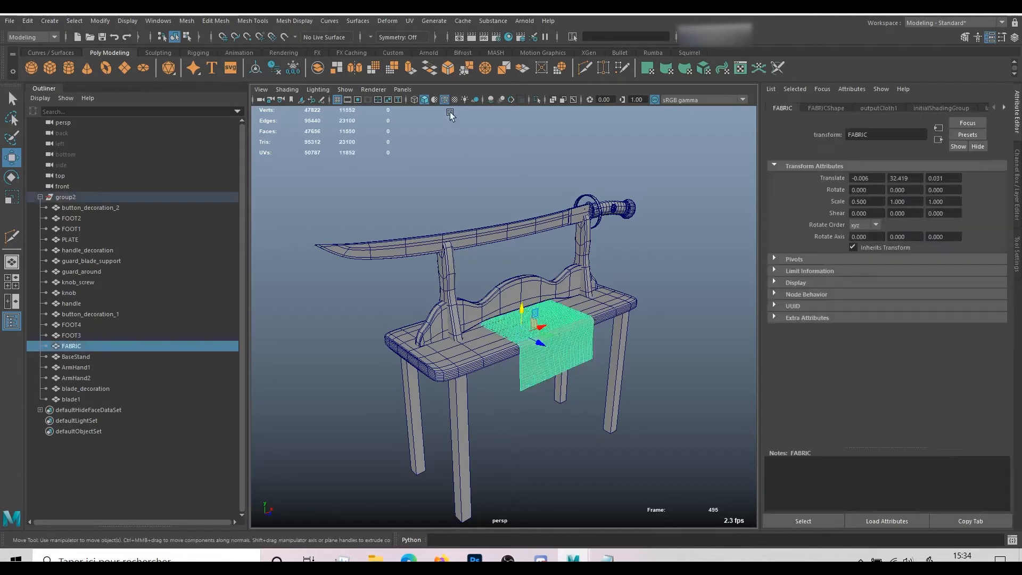
{"action": "left_click", "coordinate": [409, 21]}
{"action": "left_click", "coordinate": [445, 40]}
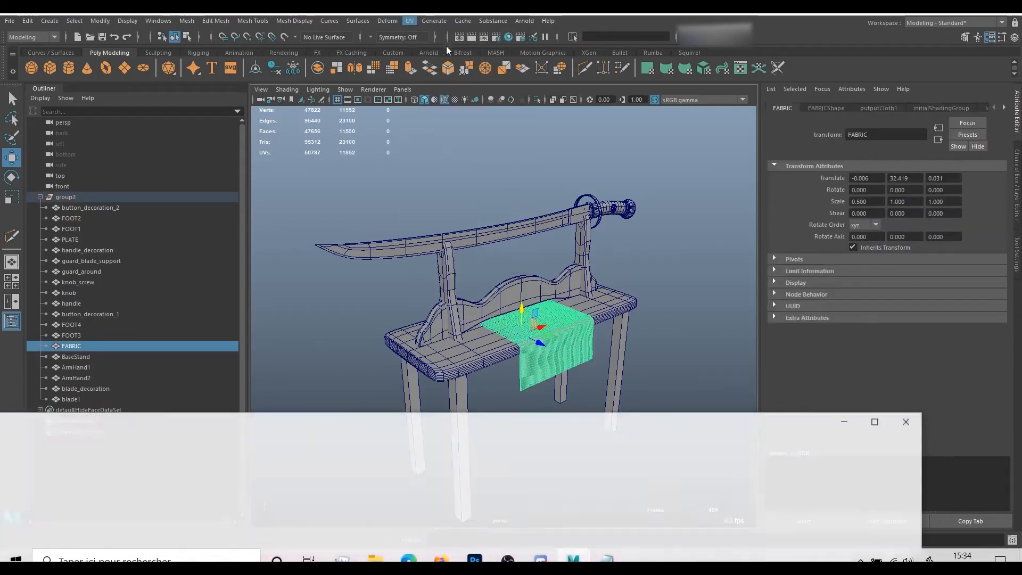
{"action": "left_click_drag", "start_coordinate": [470, 434], "coordinate": [520, 170]}
- Select all of the fabric's UV shells and unfold them with the fabric's transforms still unfrozen
{"action": "right_click", "coordinate": [491, 269]}
{"action": "right_click_drag", "start_coordinate": [490, 268], "coordinate": [445, 252]}
{"action": "left_click_drag", "start_coordinate": [261, 227], "coordinate": [629, 502]}
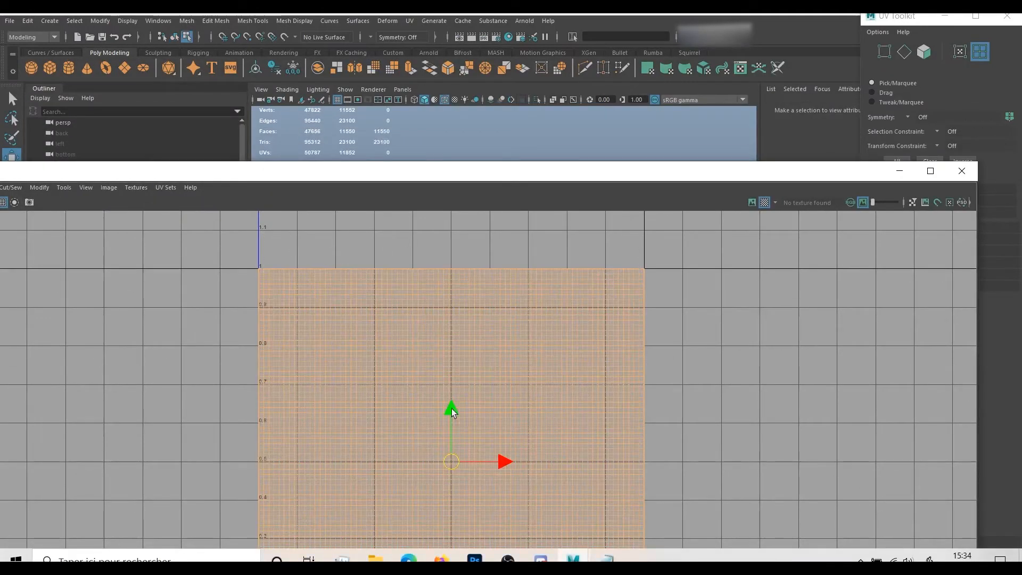
{"action": "left_click", "coordinate": [32, 190]}
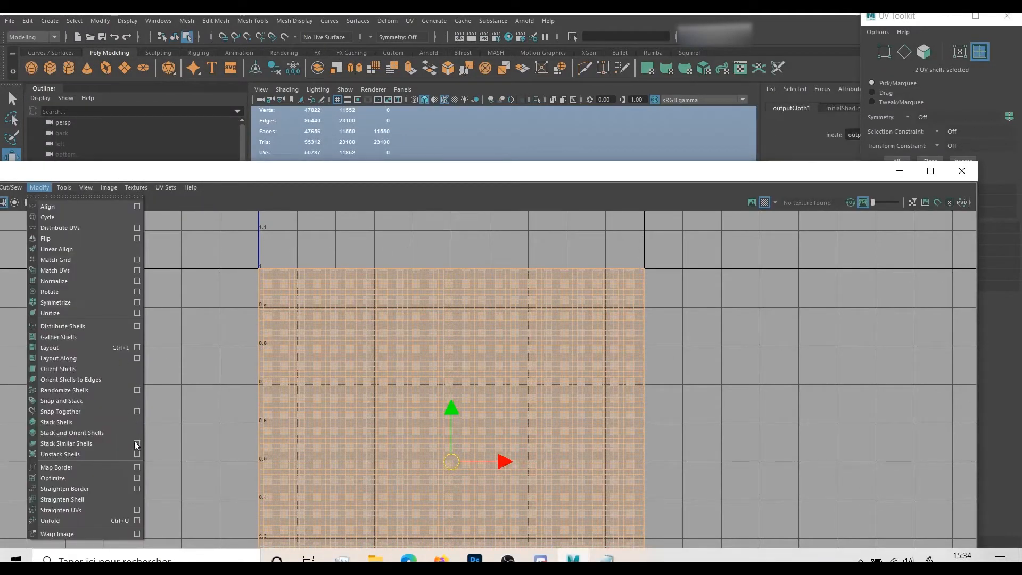
{"action": "left_click", "coordinate": [85, 519]}
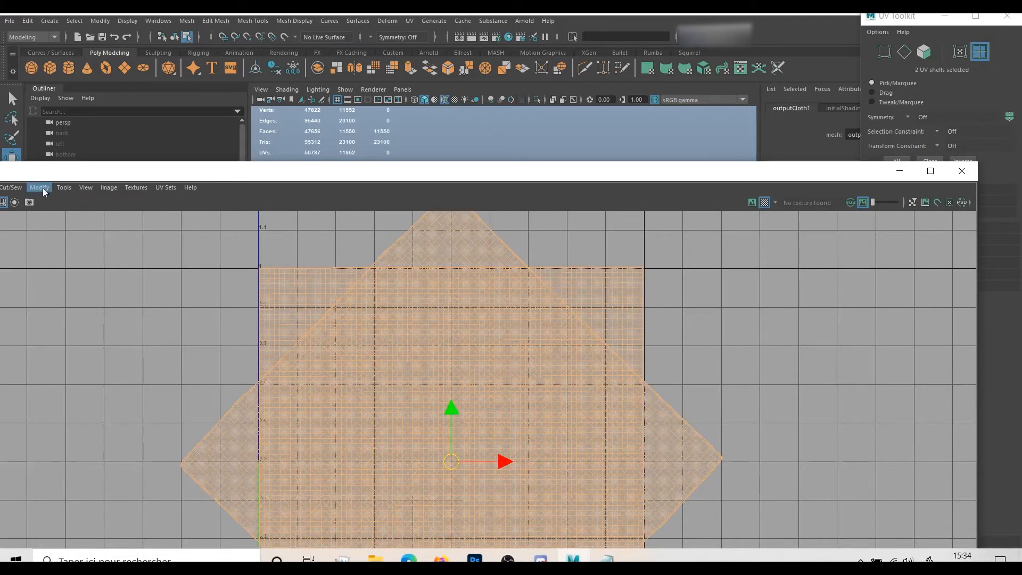
- Display the checker pattern on the fabric and examine its squares for stretching on the top and hanging side
{"action": "left_click_drag", "start_coordinate": [56, 171], "coordinate": [94, 355]}
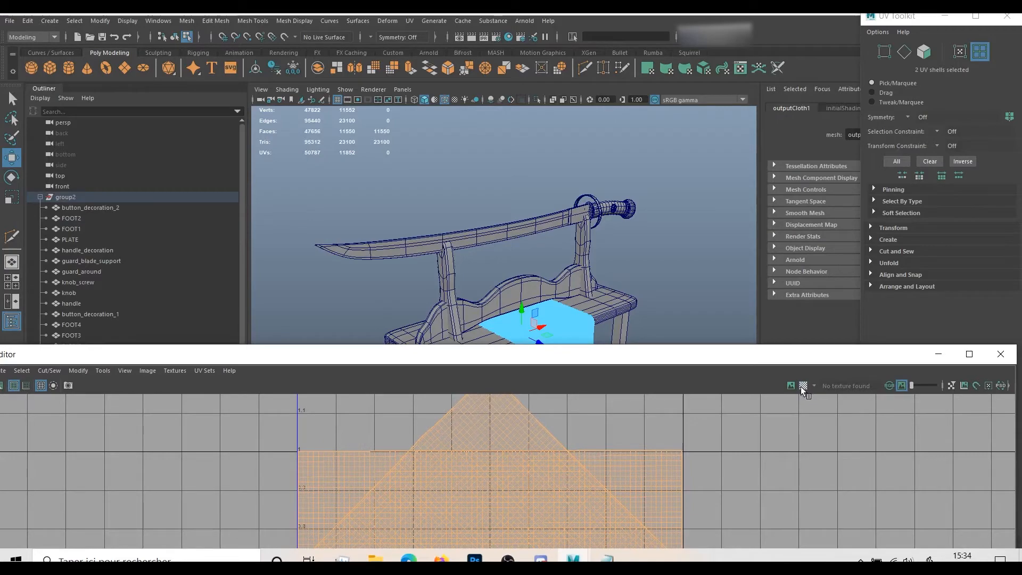
{"action": "middle_click_drag", "start_coordinate": [589, 257], "coordinate": [574, 156], "text": "alt"}
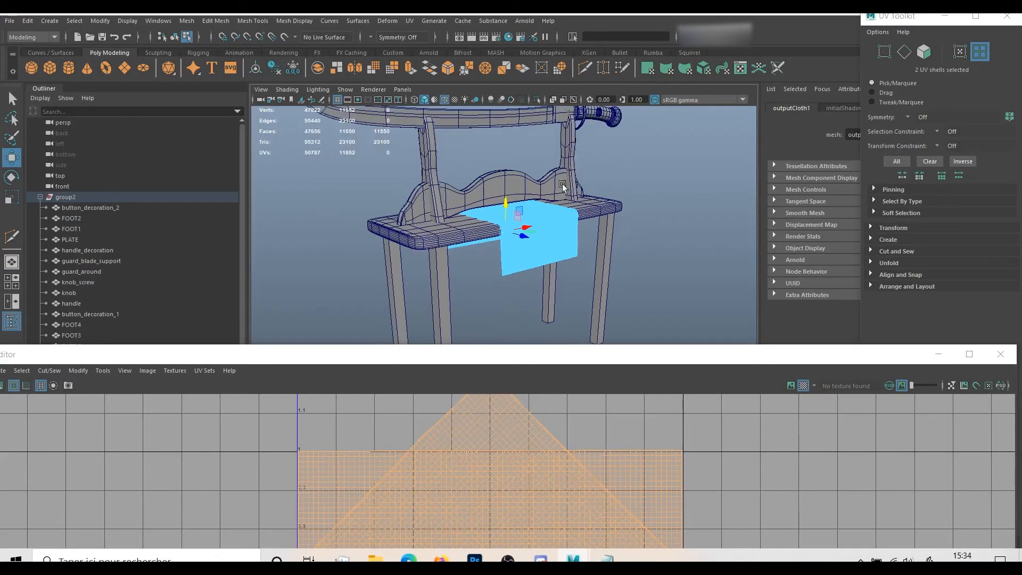
{"action": "scroll", "coordinate": [553, 202], "scroll_direction": "up", "scroll_amount": 4}
{"action": "middle_click_drag", "start_coordinate": [552, 214], "coordinate": [543, 271], "text": "alt"}
{"action": "scroll", "coordinate": [654, 276], "scroll_direction": "up", "scroll_amount": 6}
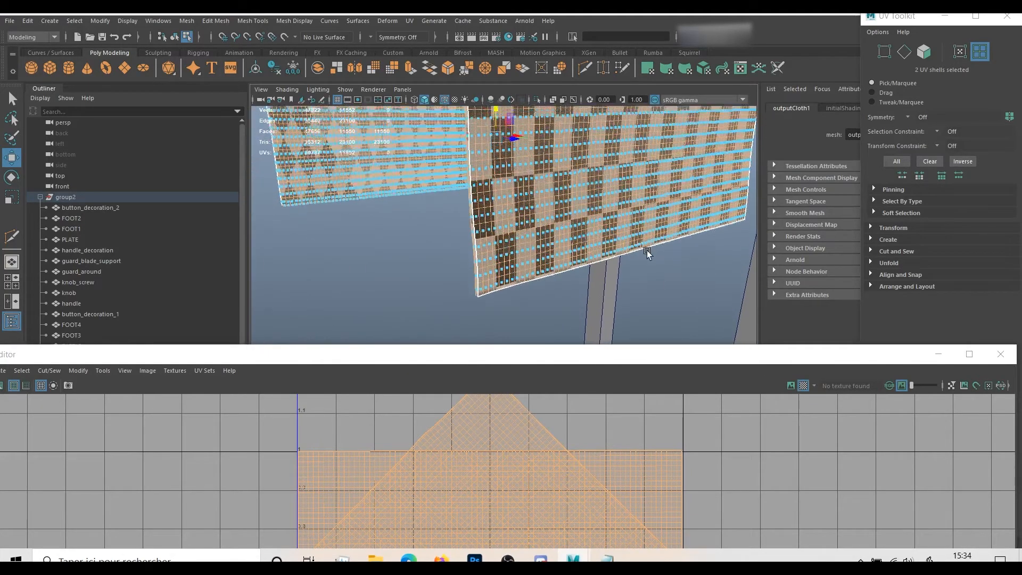
{"action": "middle_click_drag", "start_coordinate": [645, 253], "coordinate": [620, 360], "text": "alt"}
{"action": "left_click_drag", "start_coordinate": [569, 255], "coordinate": [535, 270], "text": "alt"}
{"action": "middle_click_drag", "start_coordinate": [535, 270], "coordinate": [548, 218], "text": "alt"}
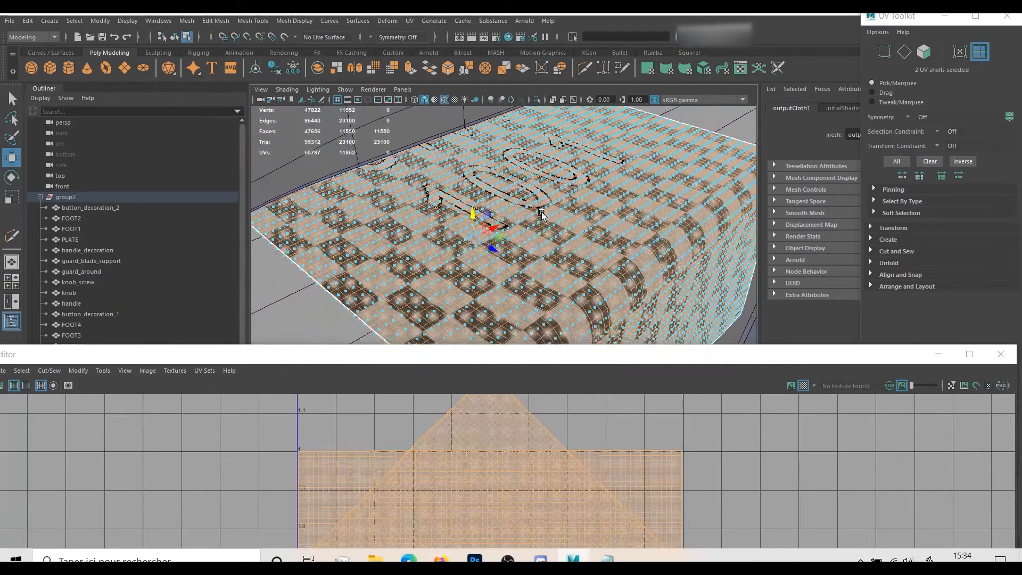
{"action": "scroll", "coordinate": [581, 230], "scroll_direction": "up", "scroll_amount": 4}
{"action": "scroll", "coordinate": [581, 230], "scroll_direction": "up", "scroll_amount": 1}
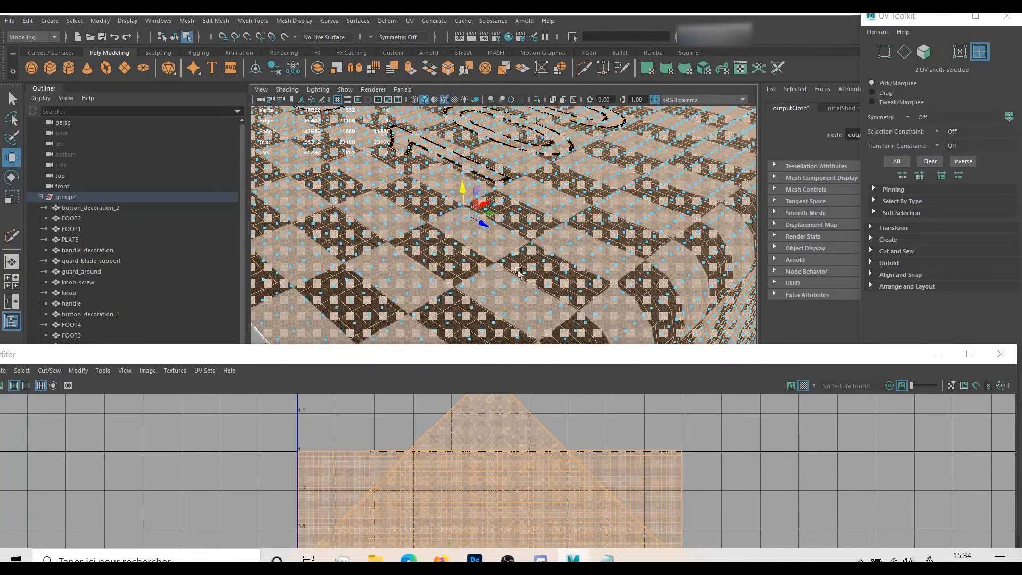
- Freeze the transformations of the FABRIC object
{"action": "left_click_drag", "start_coordinate": [531, 353], "coordinate": [533, 383]}
{"action": "left_click", "coordinate": [28, 21]}
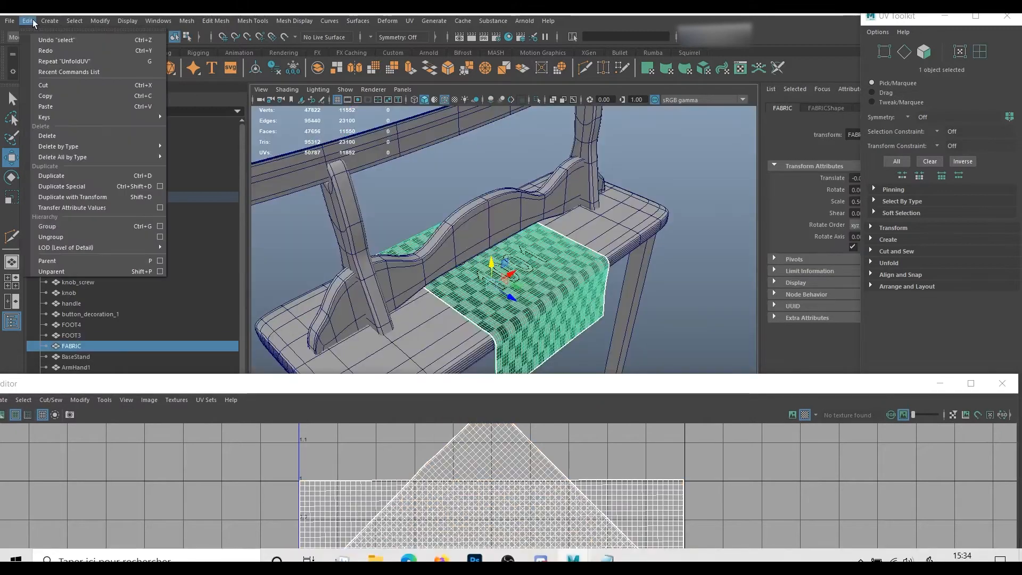
{"action": "mouse_move", "coordinate": [101, 23]}
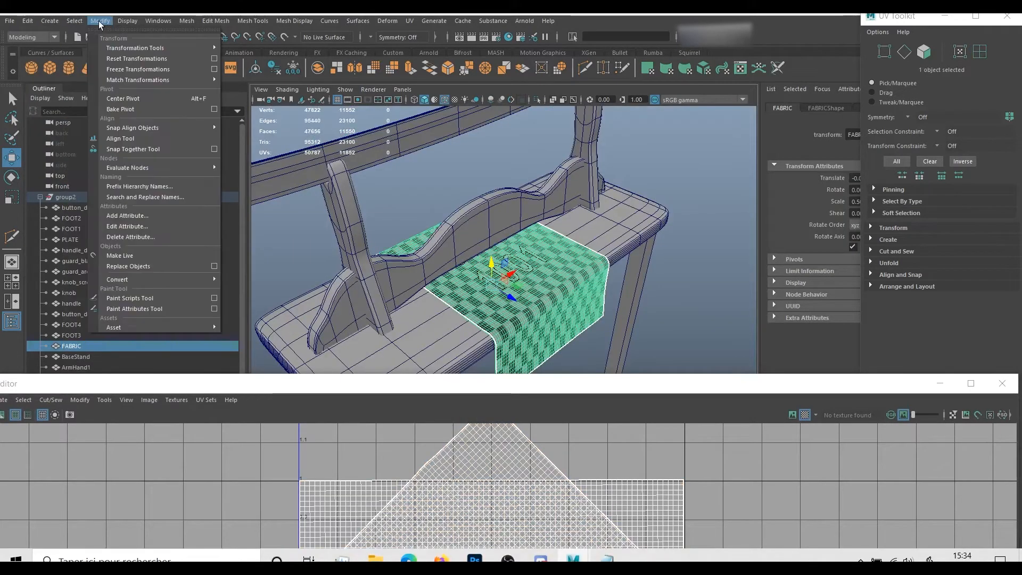
{"action": "left_click", "coordinate": [114, 70]}
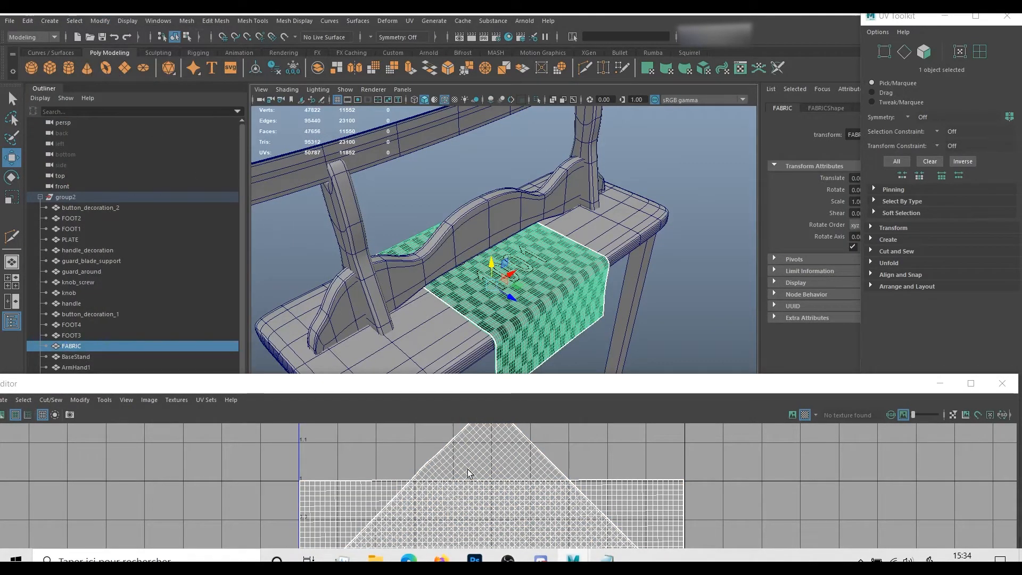
- Reselect all the fabric's UV shells and unfold them again using the frozen transforms
{"action": "left_click_drag", "start_coordinate": [381, 391], "coordinate": [381, 366]}
{"action": "right_click_drag", "start_coordinate": [403, 418], "coordinate": [338, 404]}
{"action": "left_click_drag", "start_coordinate": [262, 421], "coordinate": [596, 542]}
{"action": "left_click_drag", "start_coordinate": [63, 359], "coordinate": [133, 344]}
{"action": "left_click", "coordinate": [119, 360]}
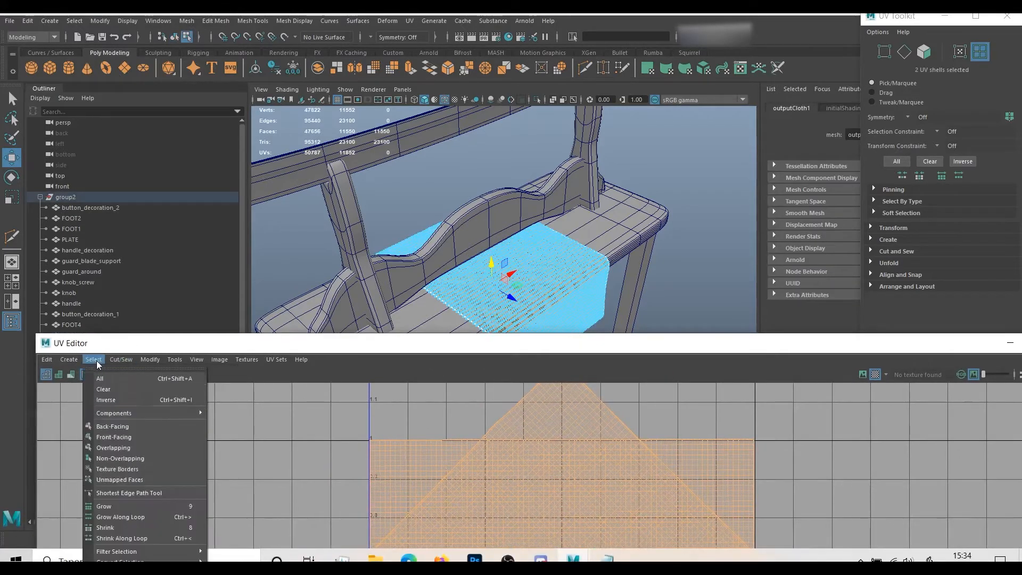
{"action": "mouse_move", "coordinate": [72, 363]}
{"action": "mouse_move", "coordinate": [154, 360]}
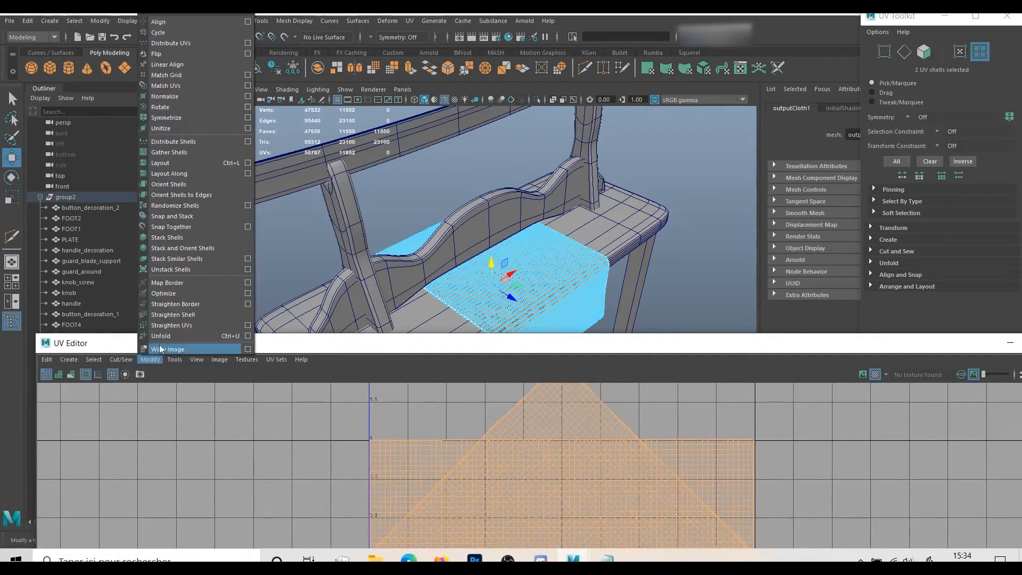
{"action": "left_click", "coordinate": [160, 336]}
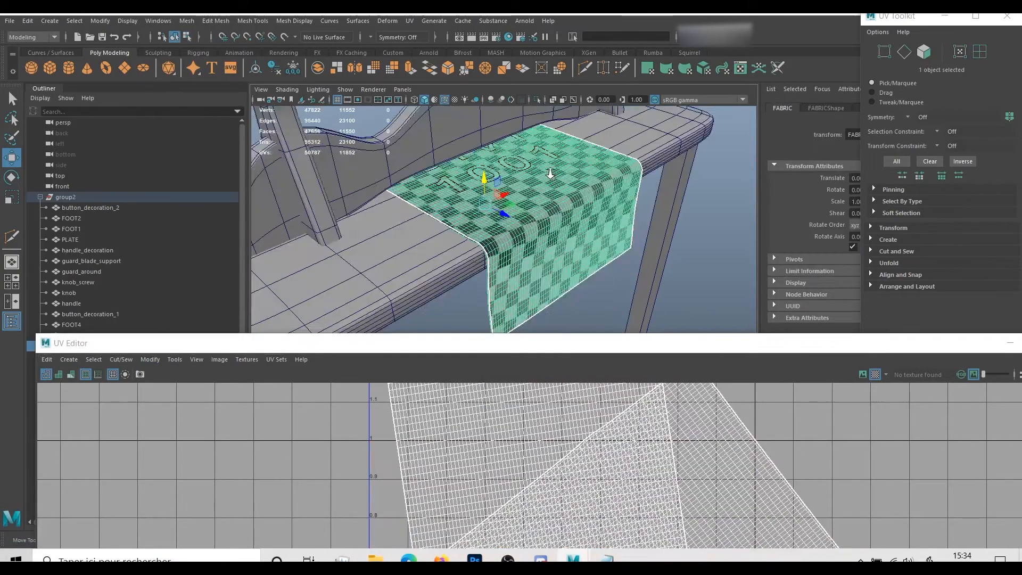
- Examine the proportions of the checker squares across the fabric's top surface
{"action": "right_click_drag", "start_coordinate": [550, 174], "coordinate": [541, 218], "text": "alt"}
{"action": "left_click_drag", "start_coordinate": [541, 219], "coordinate": [466, 260], "text": "alt"}
{"action": "right_click_drag", "start_coordinate": [466, 260], "coordinate": [398, 297], "text": "alt"}
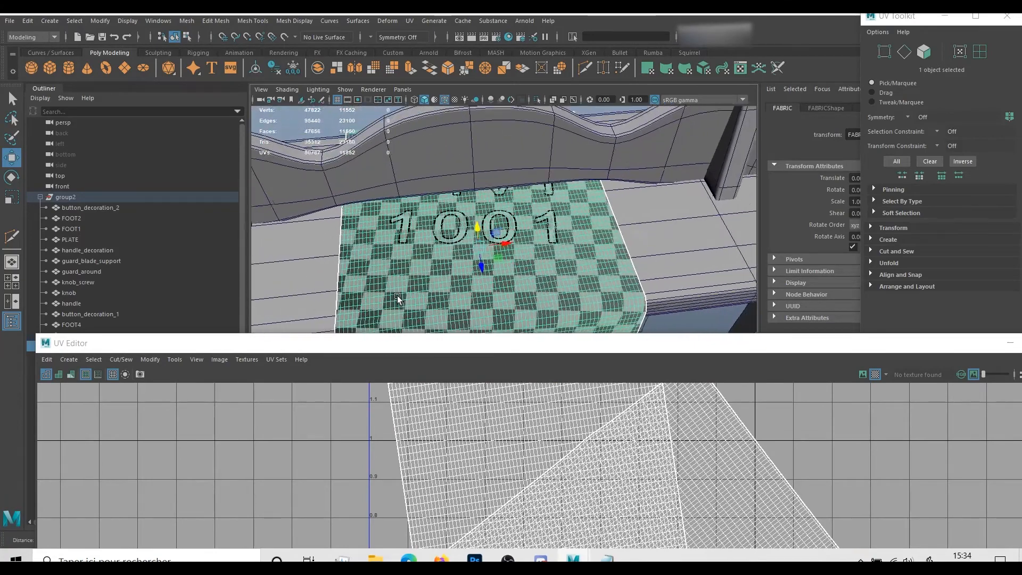
{"action": "left_click_drag", "start_coordinate": [686, 343], "coordinate": [456, 306]}
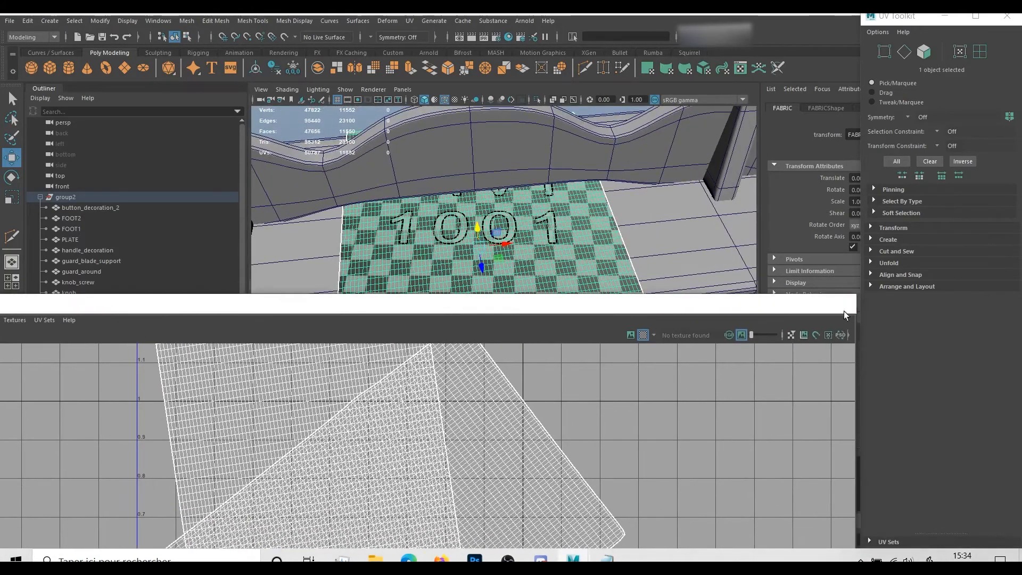
- Close the UV Editor and the UV Toolkit
{"action": "left_click", "coordinate": [843, 310]}
{"action": "left_click_drag", "start_coordinate": [537, 296], "coordinate": [614, 292], "text": "alt"}
{"action": "left_click", "coordinate": [1006, 17]}
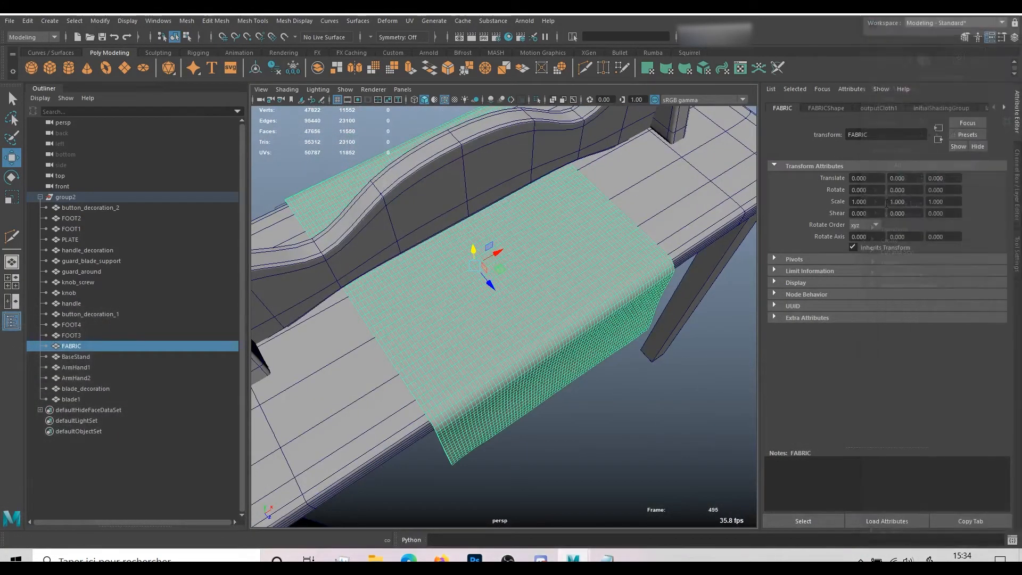
- Review the transform attributes of the fabric and group2 with the whole model framed
{"action": "double_click", "coordinate": [851, 202]}
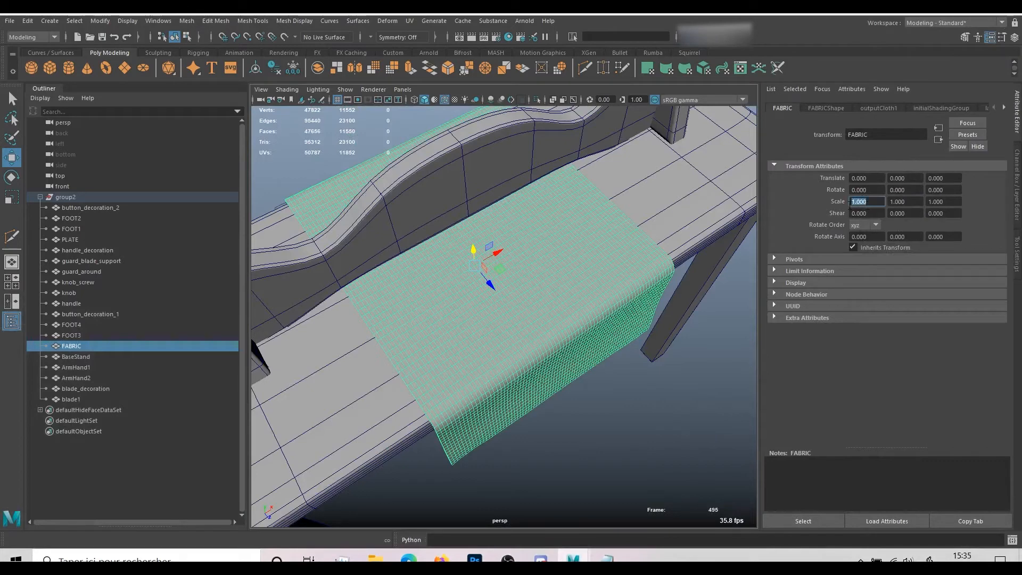
{"action": "left_click_drag", "start_coordinate": [528, 237], "coordinate": [493, 226], "text": "alt"}
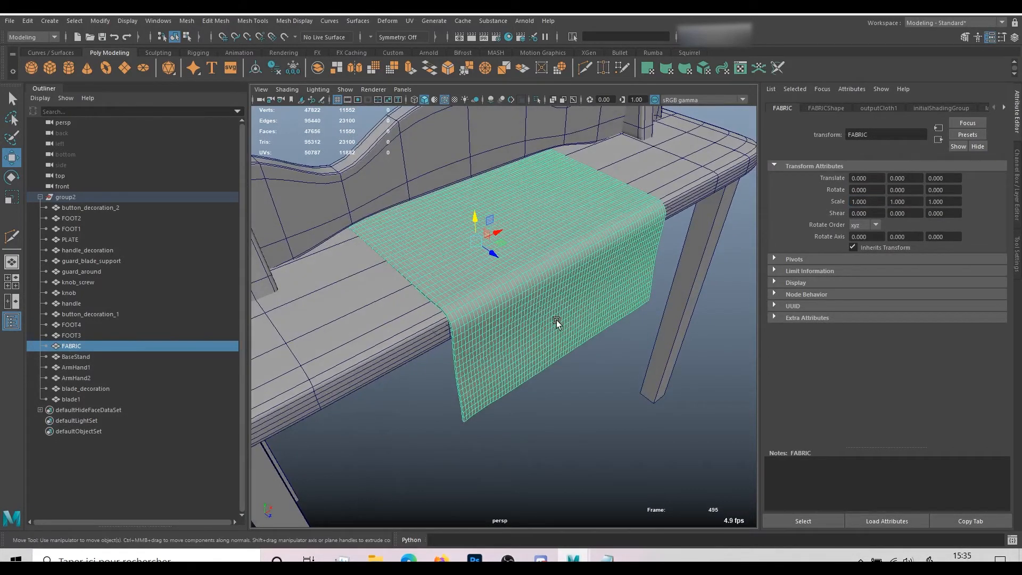
{"action": "key", "text": "a"}
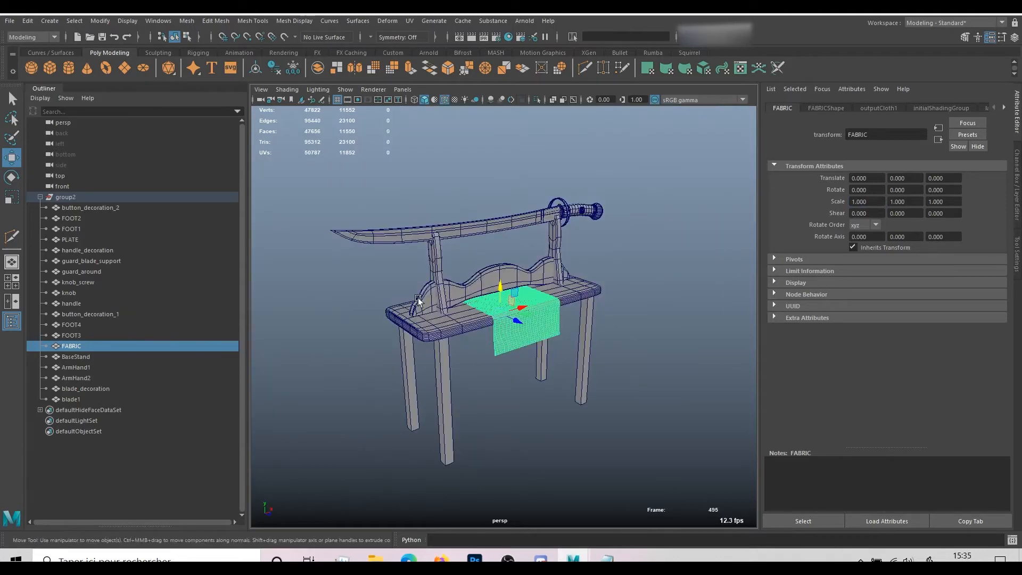
{"action": "left_click", "coordinate": [59, 195]}
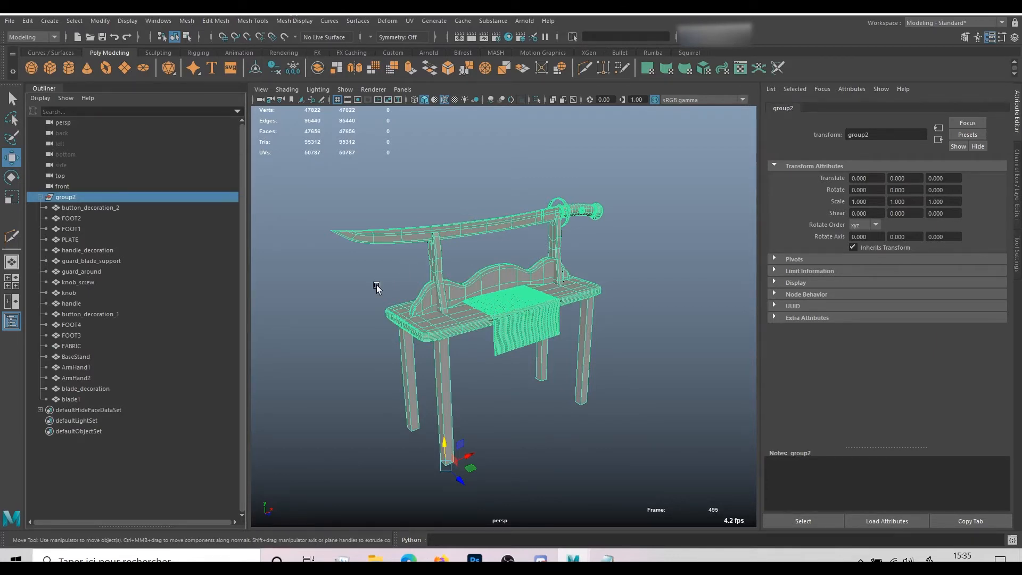
- Create an Arnold area light and raise it about 36.7 units along Y, above the sword
{"action": "left_click", "coordinate": [519, 20]}
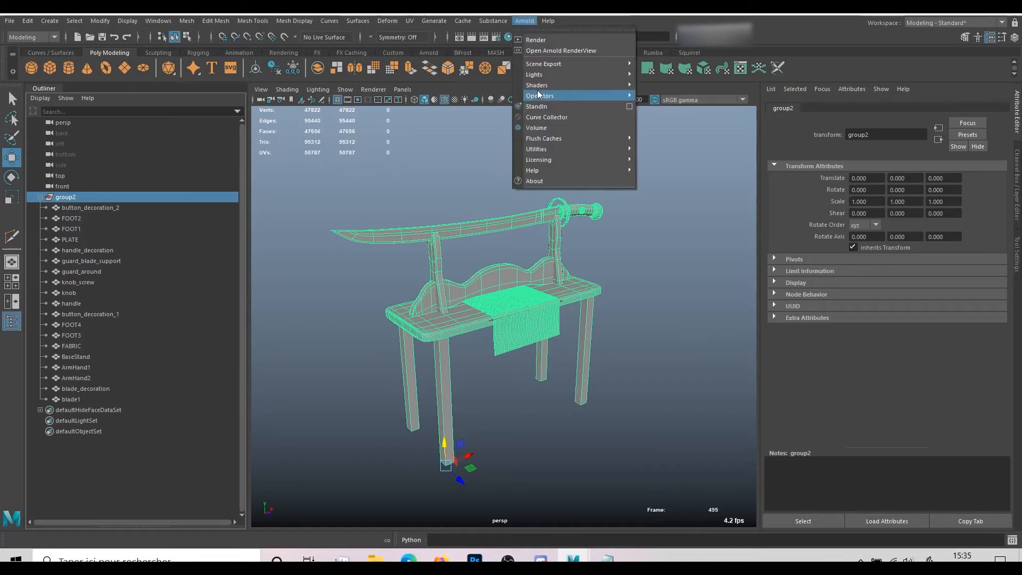
{"action": "mouse_move", "coordinate": [575, 85]}
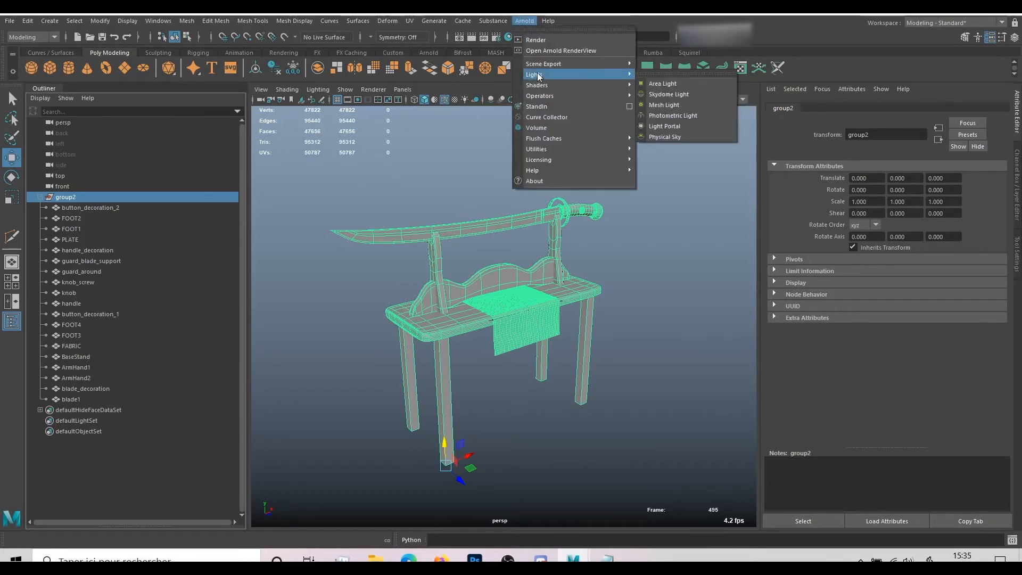
{"action": "left_click", "coordinate": [650, 82]}
{"action": "left_click_drag", "start_coordinate": [502, 270], "coordinate": [516, 126]}
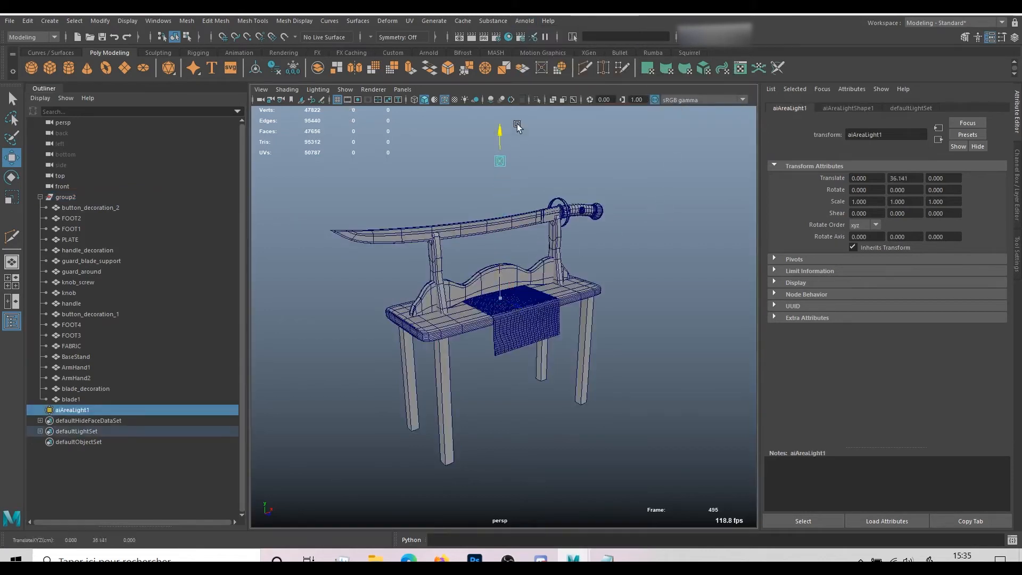
- Scale the area light uniformly to about 15 and rotate it to about -68, -52, 9 degrees
{"action": "key", "text": "r"}
{"action": "left_click_drag", "start_coordinate": [500, 161], "coordinate": [639, 159]}
{"action": "middle_click_drag", "start_coordinate": [558, 165], "coordinate": [564, 219], "text": "alt"}
{"action": "key", "text": "e"}
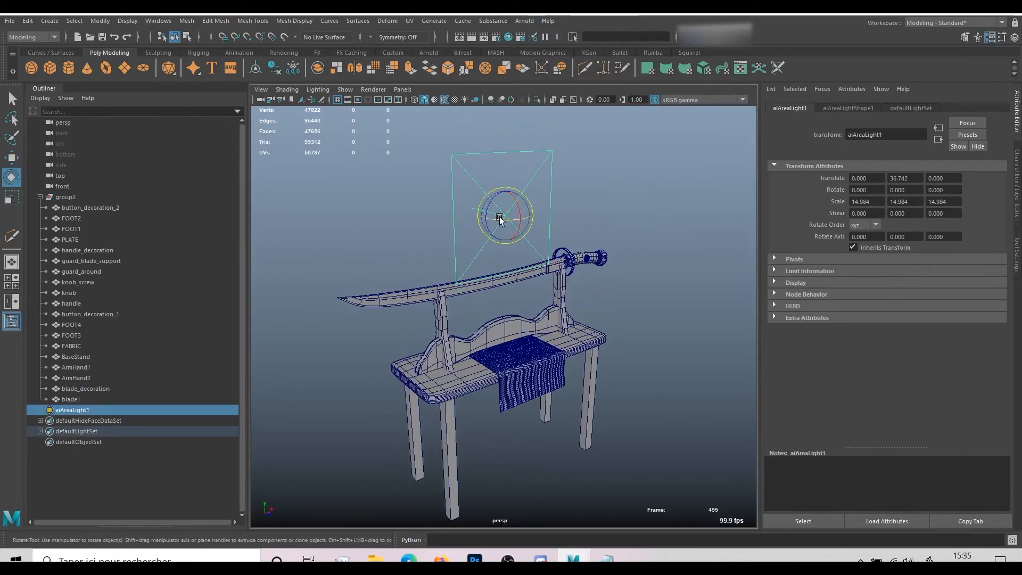
{"action": "left_click_drag", "start_coordinate": [499, 216], "coordinate": [495, 190]}
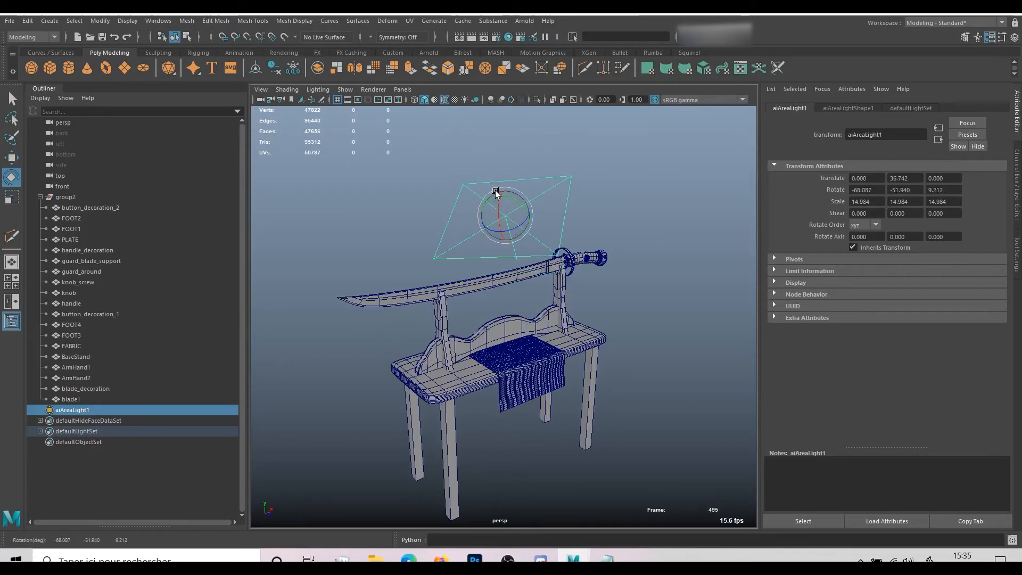
{"action": "middle_click_drag", "start_coordinate": [570, 228], "coordinate": [581, 268], "text": "alt"}
{"action": "right_click_drag", "start_coordinate": [581, 268], "coordinate": [649, 190], "text": "alt"}
{"action": "left_click", "coordinate": [649, 190]}
{"action": "left_click", "coordinate": [423, 240]}
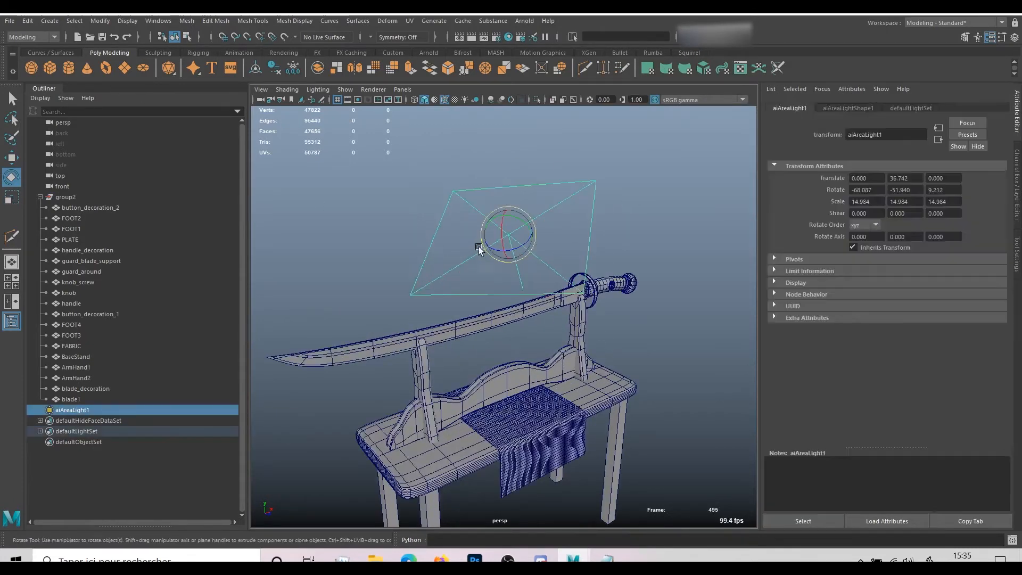
- Try Freeze Transformations on the area light and undo it
{"action": "left_click", "coordinate": [100, 20]}
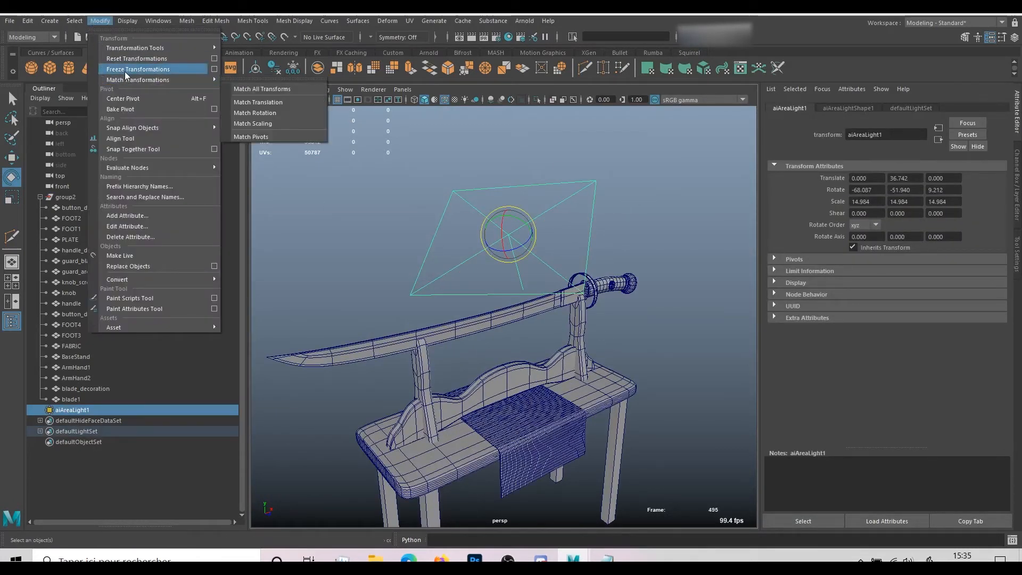
{"action": "left_click", "coordinate": [125, 72]}
{"action": "left_click_drag", "start_coordinate": [471, 354], "coordinate": [471, 408], "text": "alt"}
{"action": "middle_click_drag", "start_coordinate": [470, 408], "coordinate": [468, 258], "text": "alt"}
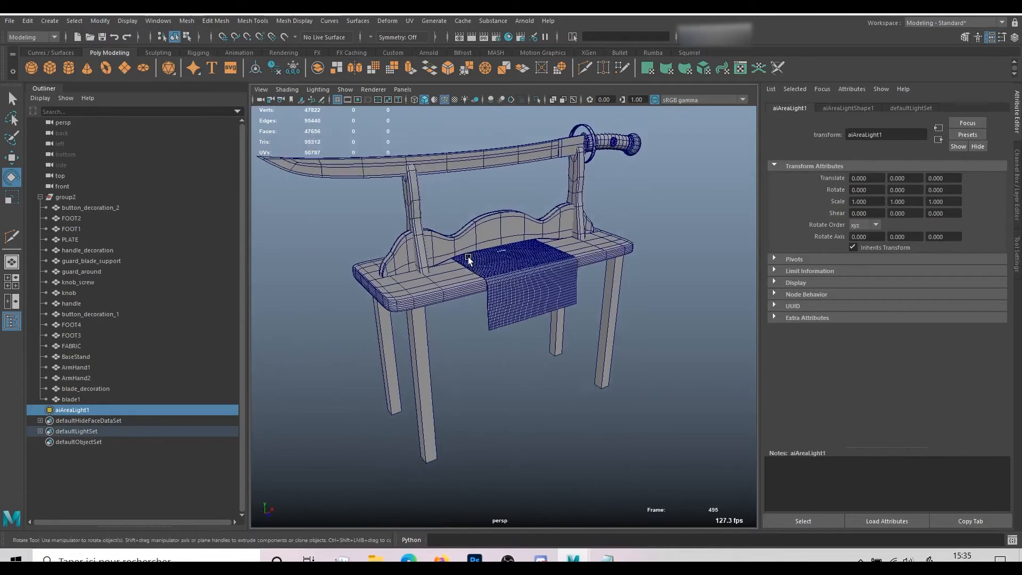
{"action": "scroll", "coordinate": [468, 258], "scroll_direction": "up", "scroll_amount": 5}
{"action": "scroll", "coordinate": [468, 258], "scroll_direction": "down", "scroll_amount": 8}
{"action": "key", "text": "ctrl+z"}
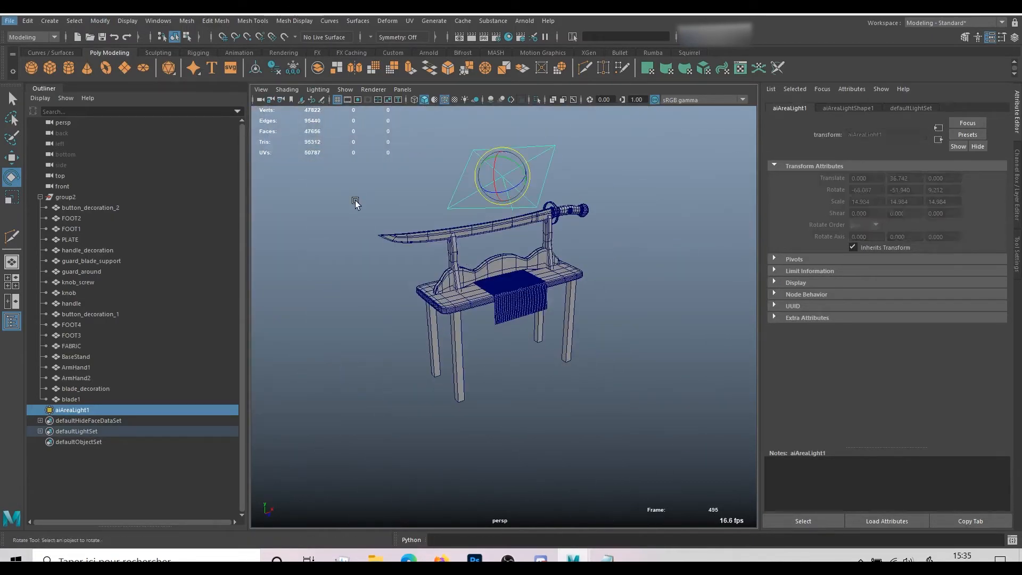
- Delete the area light from the scene
{"action": "key", "text": "Delete"}
{"action": "left_click_drag", "start_coordinate": [452, 326], "coordinate": [410, 316], "text": "alt"}
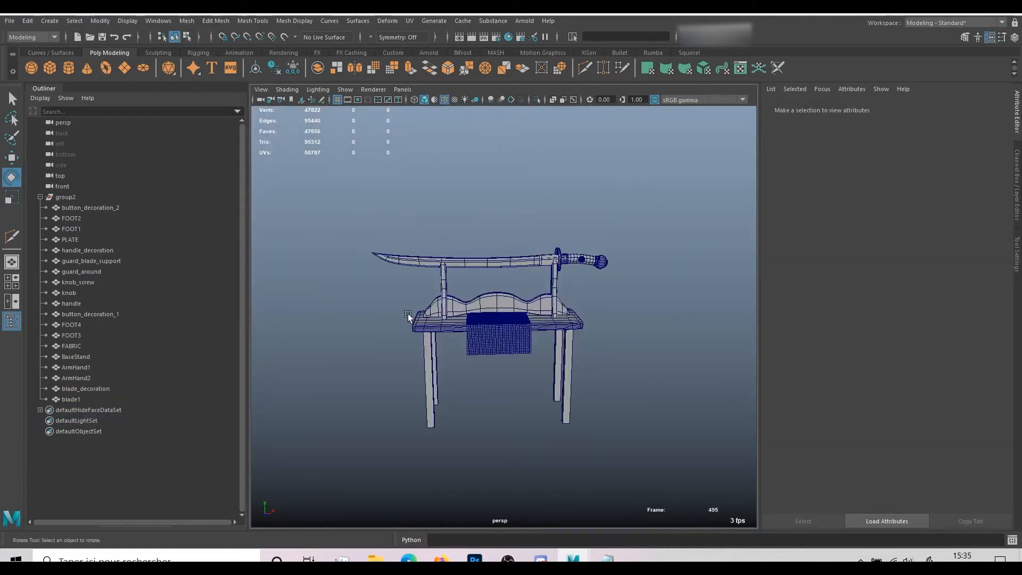
{"action": "mouse_move", "coordinate": [461, 360]}
{"action": "middle_mouse_down", "text": "alt"}
{"action": "mouse_move", "coordinate": [465, 329]}
{"action": "mouse_move", "coordinate": [460, 350]}
{"action": "middle_mouse_up", "text": "alt"}
{"action": "scroll", "coordinate": [460, 351], "scroll_direction": "up", "scroll_amount": 3}
{"action": "left_click_drag", "start_coordinate": [461, 352], "coordinate": [439, 359], "text": "alt"}
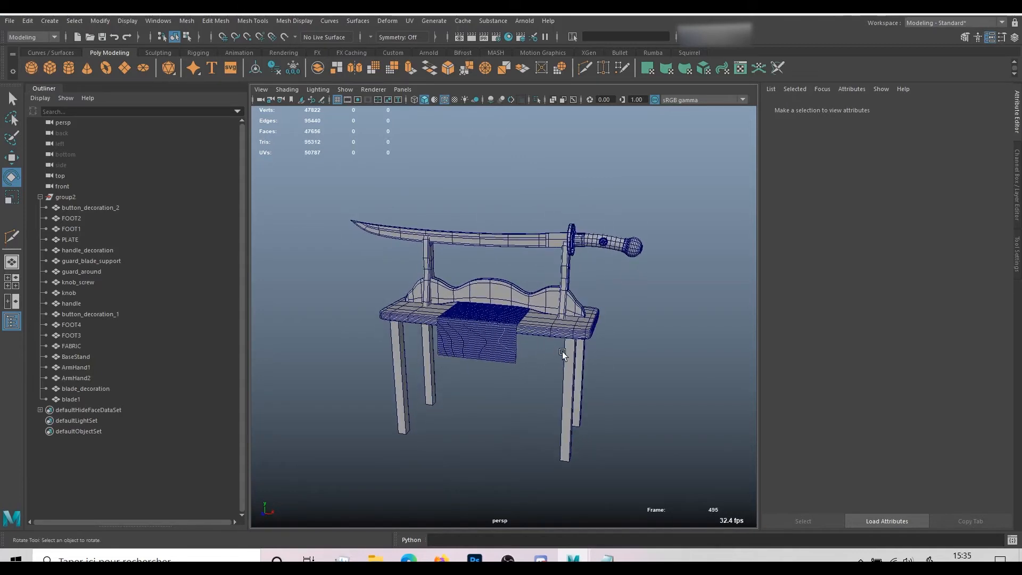
{"action": "left_click_drag", "start_coordinate": [563, 353], "coordinate": [645, 371], "text": "alt"}
{"action": "mouse_move", "coordinate": [618, 371]}
{"action": "left_mouse_down", "text": "alt"}
{"action": "mouse_move", "coordinate": [529, 358]}
{"action": "mouse_move", "coordinate": [605, 367]}
{"action": "left_mouse_up", "text": "alt"}
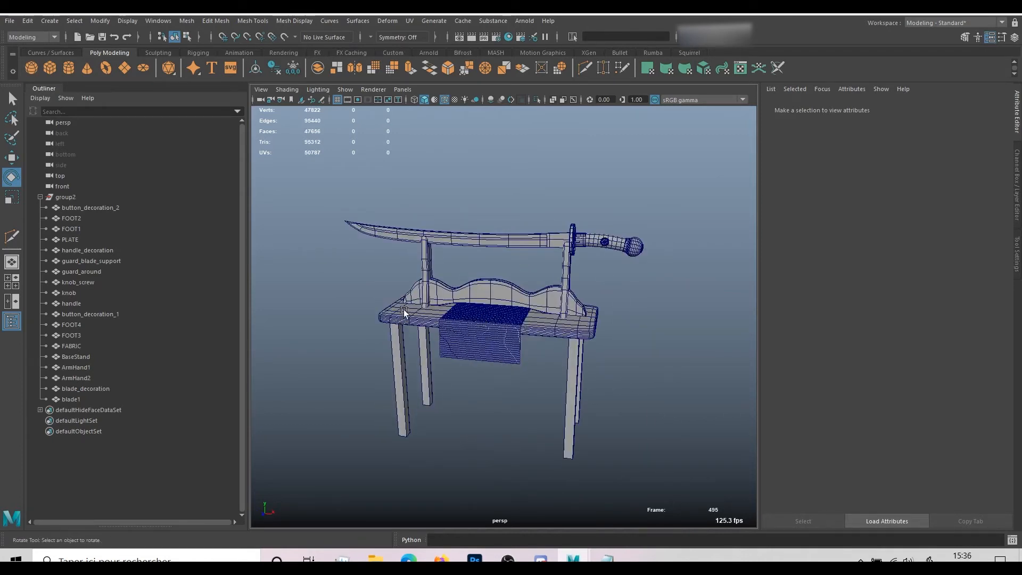
- Extrude one face on top of PLATE beside the fabric, raise it slightly and return to object mode
{"action": "left_click", "coordinate": [543, 334]}
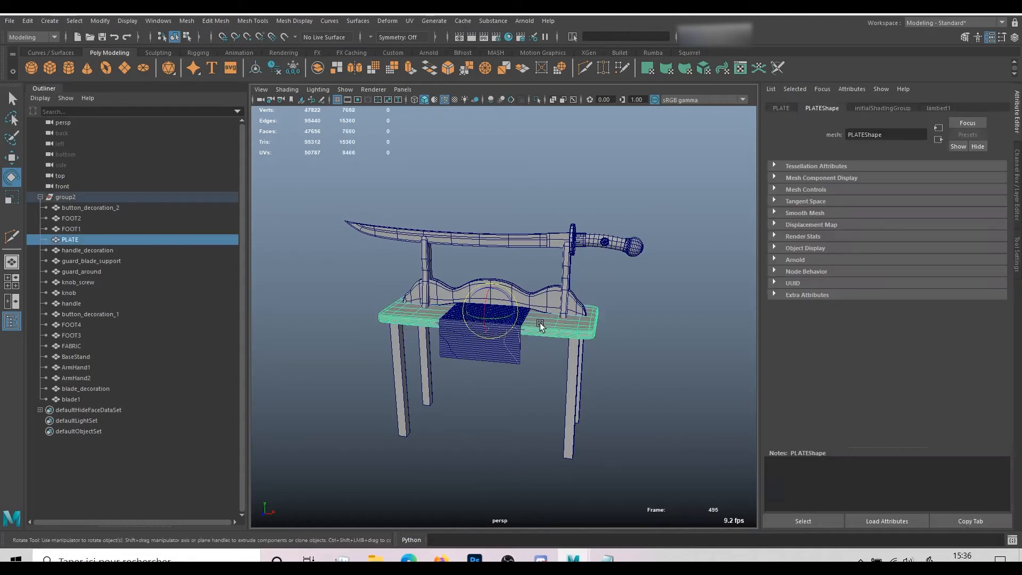
{"action": "right_click_drag", "start_coordinate": [570, 318], "coordinate": [563, 346]}
{"action": "left_click", "coordinate": [560, 353]}
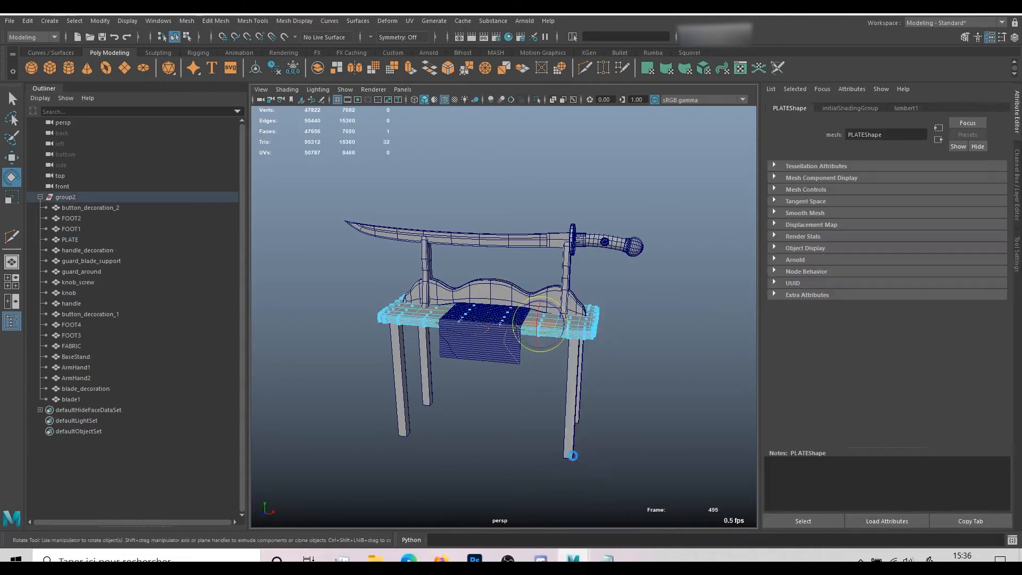
{"action": "key", "text": "ctrl+e"}
{"action": "key", "text": "w"}
{"action": "left_click_drag", "start_coordinate": [541, 295], "coordinate": [540, 278]}
{"action": "right_click_drag", "start_coordinate": [686, 230], "coordinate": [716, 215]}
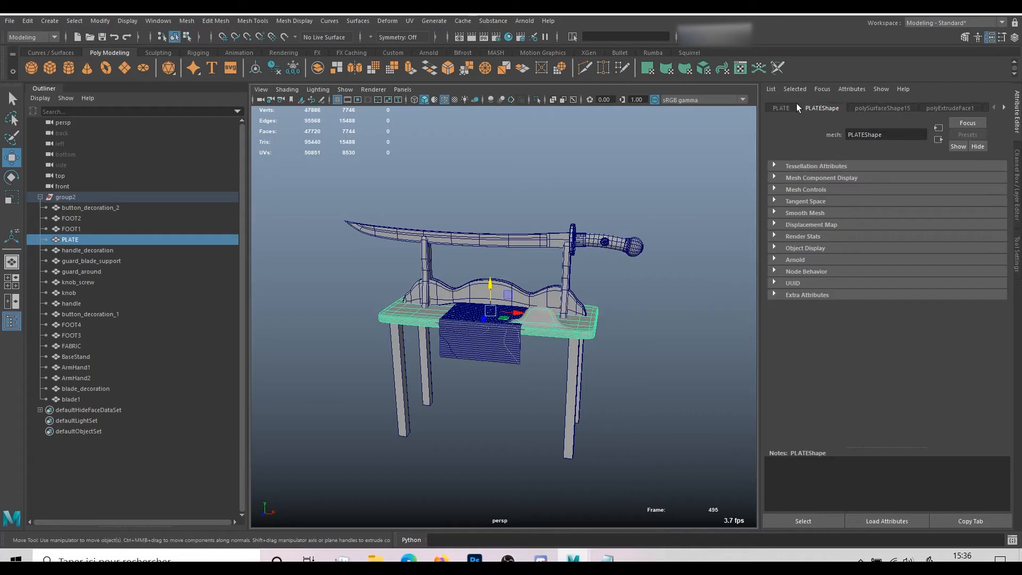
- Check PLATE's history nodes and delete the construction history of all objects
{"action": "left_click", "coordinate": [882, 108]}
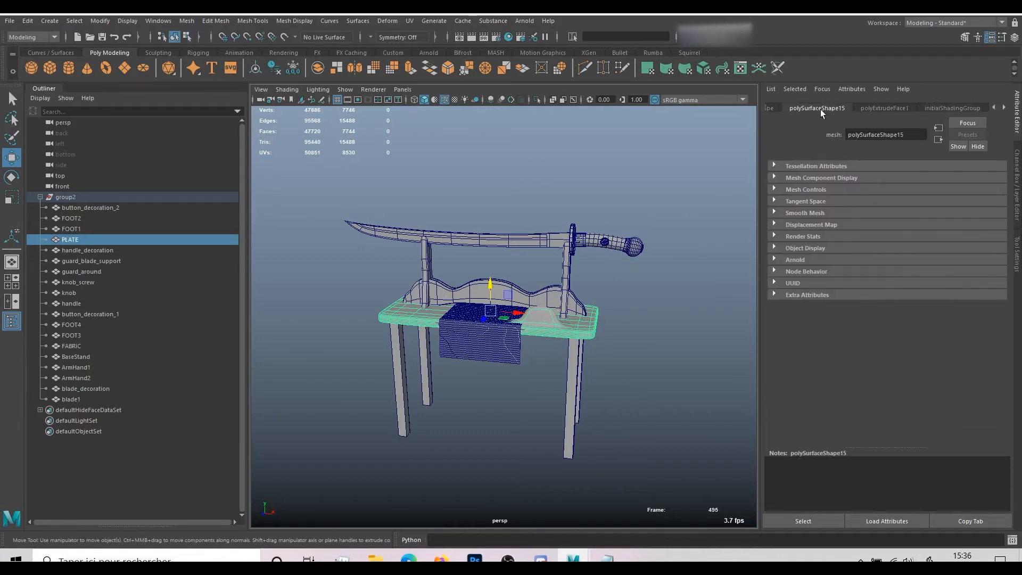
{"action": "scroll", "coordinate": [867, 108], "scroll_direction": "down", "scroll_amount": 3}
{"action": "scroll", "coordinate": [867, 108], "scroll_direction": "up", "scroll_amount": 4}
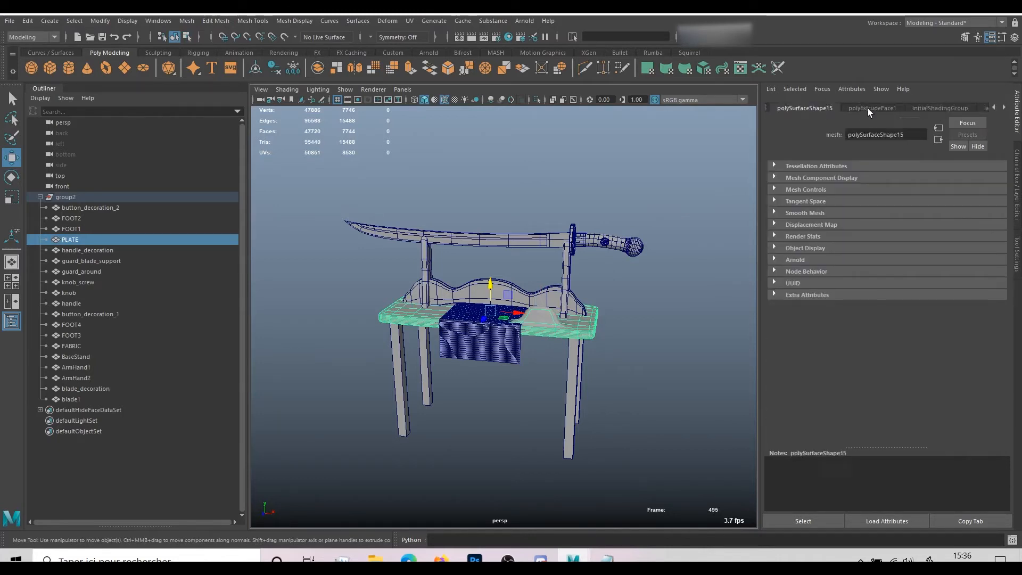
{"action": "scroll", "coordinate": [871, 108], "scroll_direction": "up", "scroll_amount": 1}
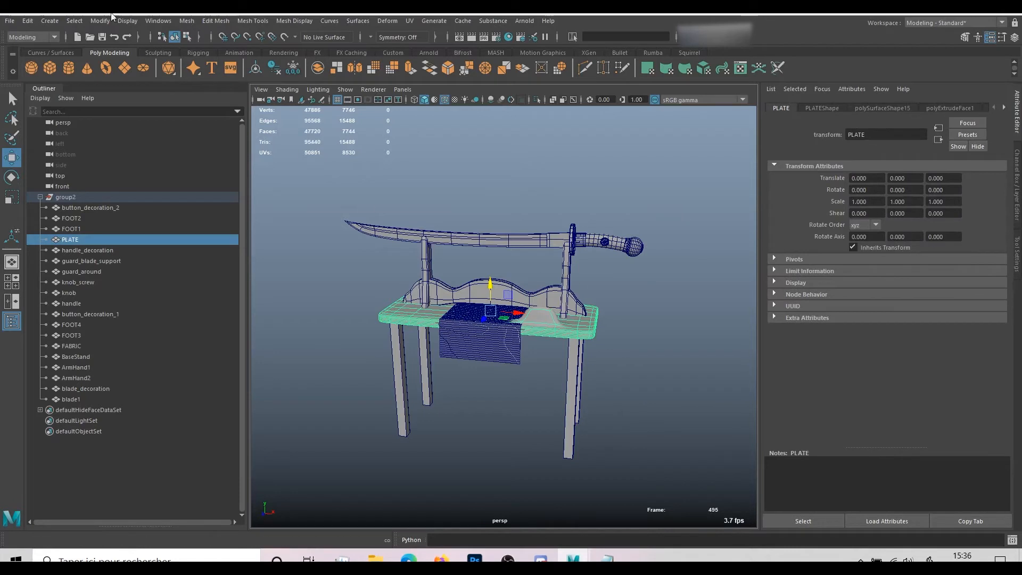
{"action": "left_click", "coordinate": [28, 20]}
{"action": "mouse_move", "coordinate": [62, 158]}
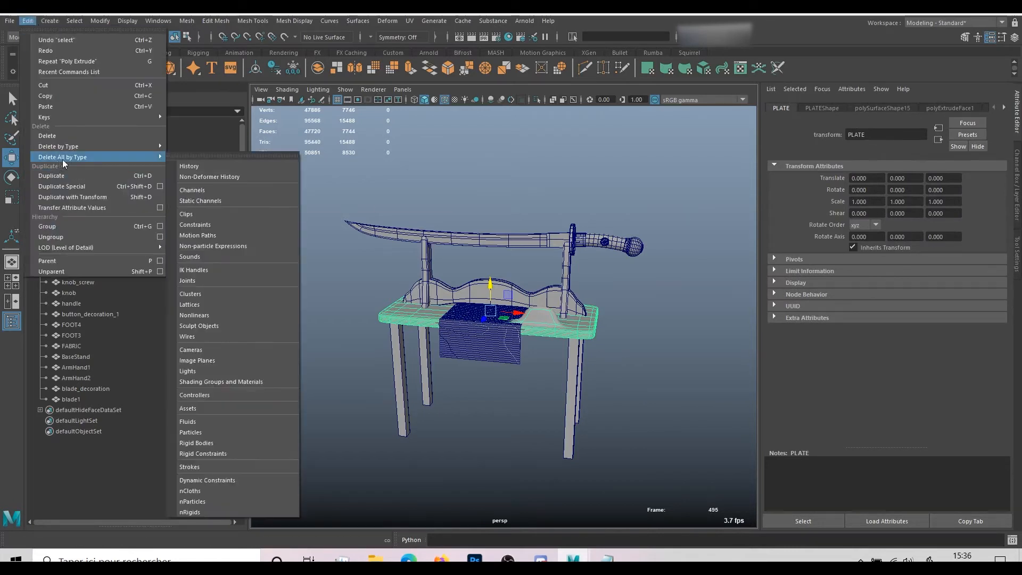
{"action": "left_click", "coordinate": [194, 166]}
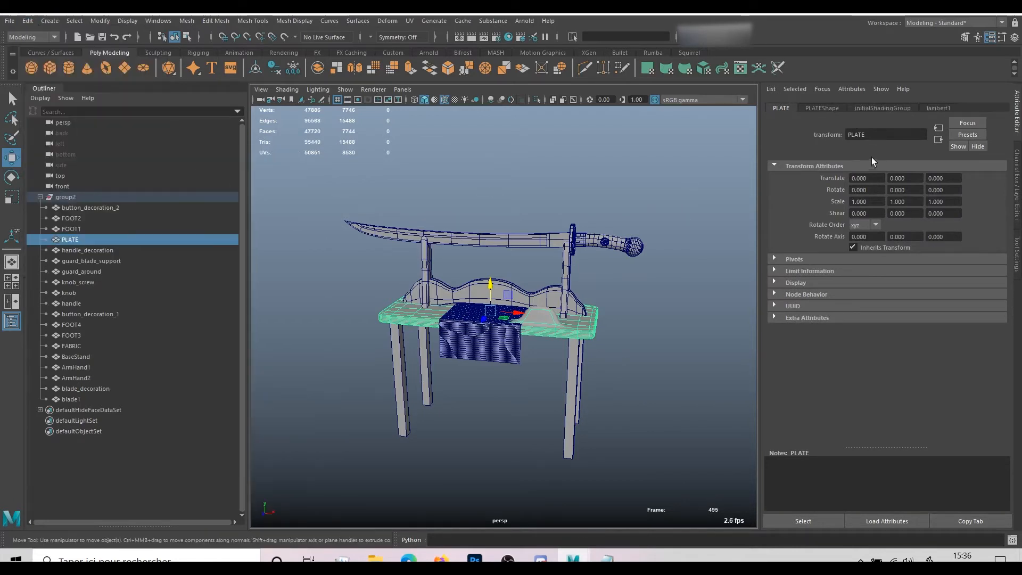
- Undo the history deletion and the face extrusion on PLATE
{"action": "key", "text": "ctrl+z"}
{"action": "key", "text": "ctrl+z"}
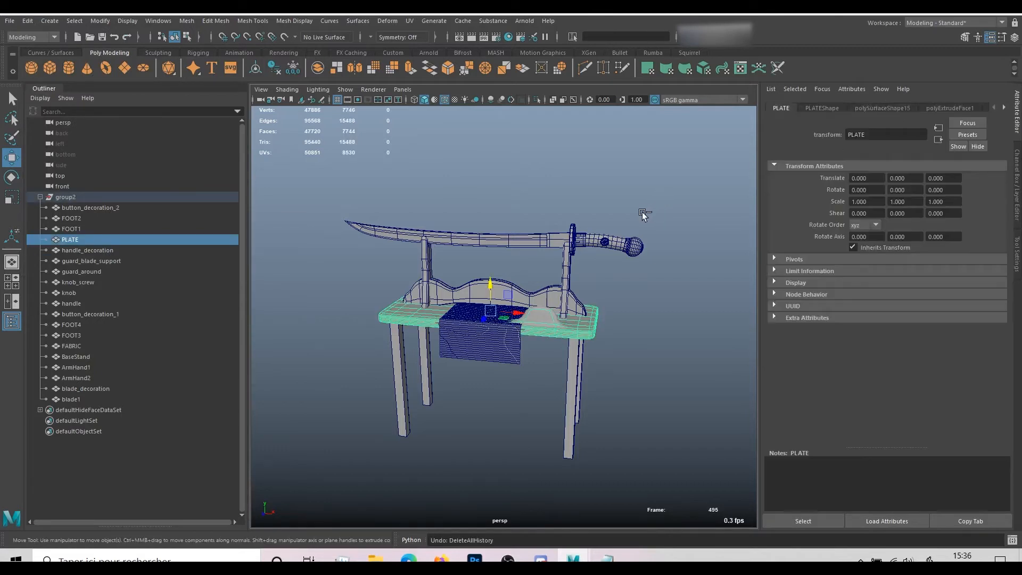
{"action": "key", "text": "ctrl+z"}
{"action": "key", "text": "ctrl+z"}
{"action": "key", "text": "ctrl+z"}
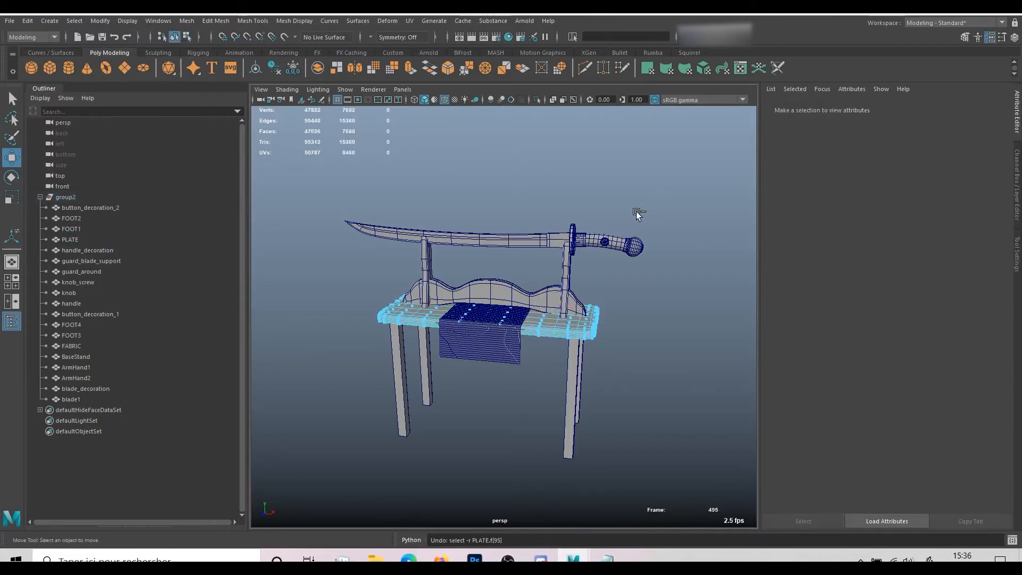
- Select knob_screw at the end of the handle and inspect its polySurfaceShape1 node
{"action": "left_click", "coordinate": [689, 212]}
{"action": "left_click_drag", "start_coordinate": [689, 213], "coordinate": [574, 237], "text": "alt"}
{"action": "right_click_drag", "start_coordinate": [575, 237], "coordinate": [707, 248], "text": "alt"}
{"action": "middle_click_drag", "start_coordinate": [632, 246], "coordinate": [607, 280], "text": "alt"}
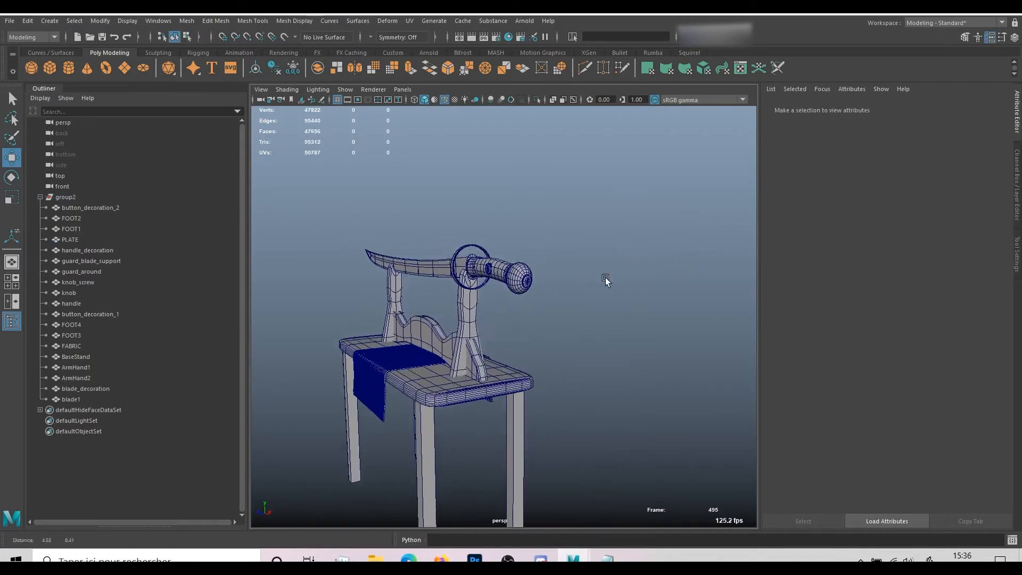
{"action": "right_click_drag", "start_coordinate": [607, 281], "coordinate": [694, 255], "text": "alt"}
{"action": "left_click", "coordinate": [576, 210]}
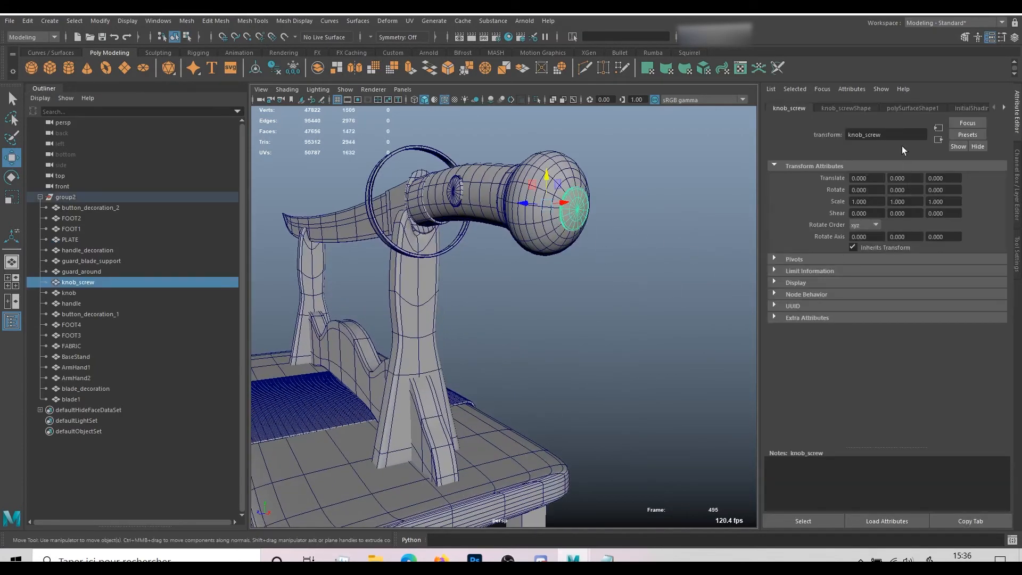
{"action": "left_click", "coordinate": [909, 108]}
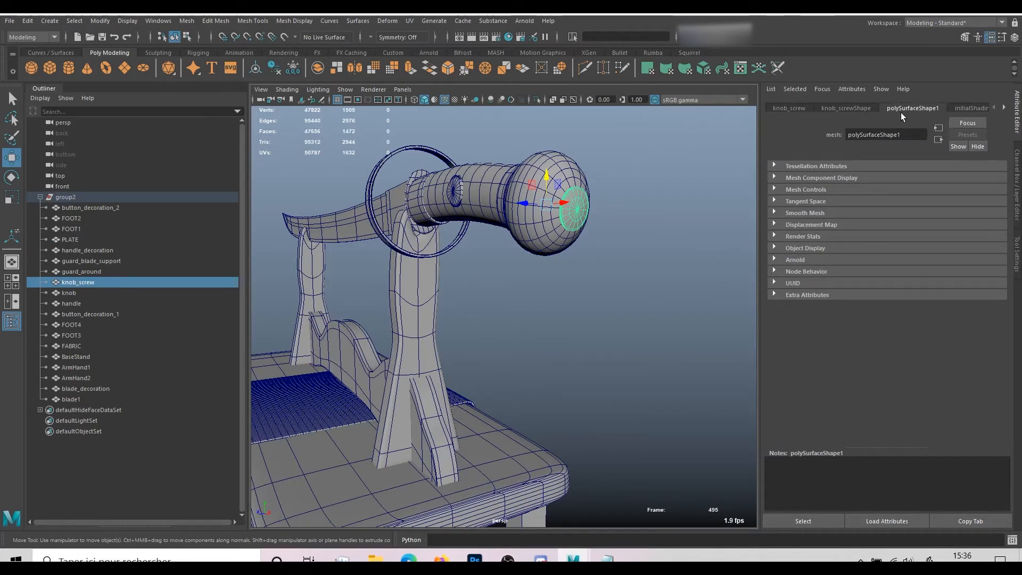
- Delete the construction history of all objects in the scene and deselect knob_screw
{"action": "left_click", "coordinate": [27, 18]}
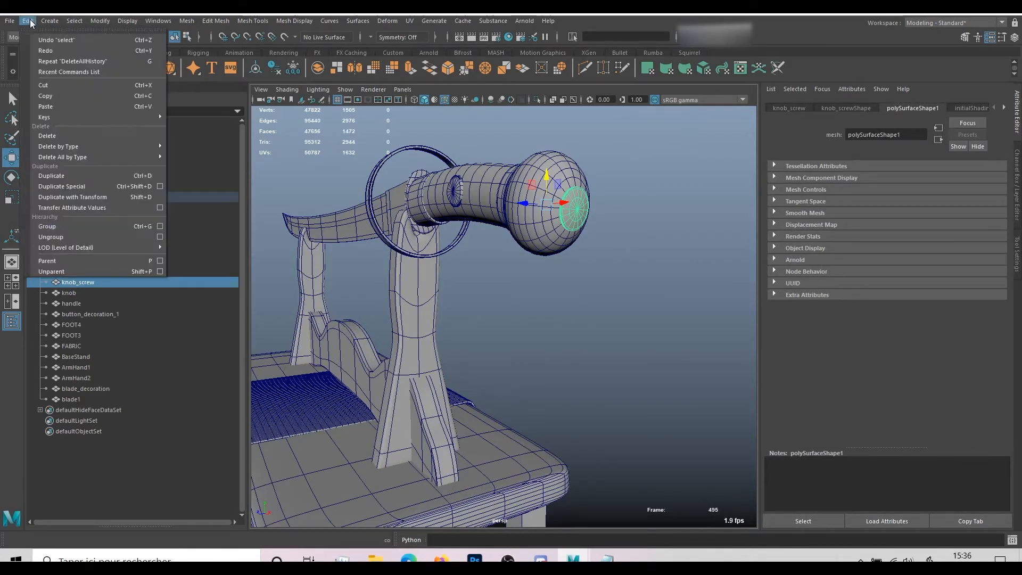
{"action": "mouse_move", "coordinate": [149, 157]}
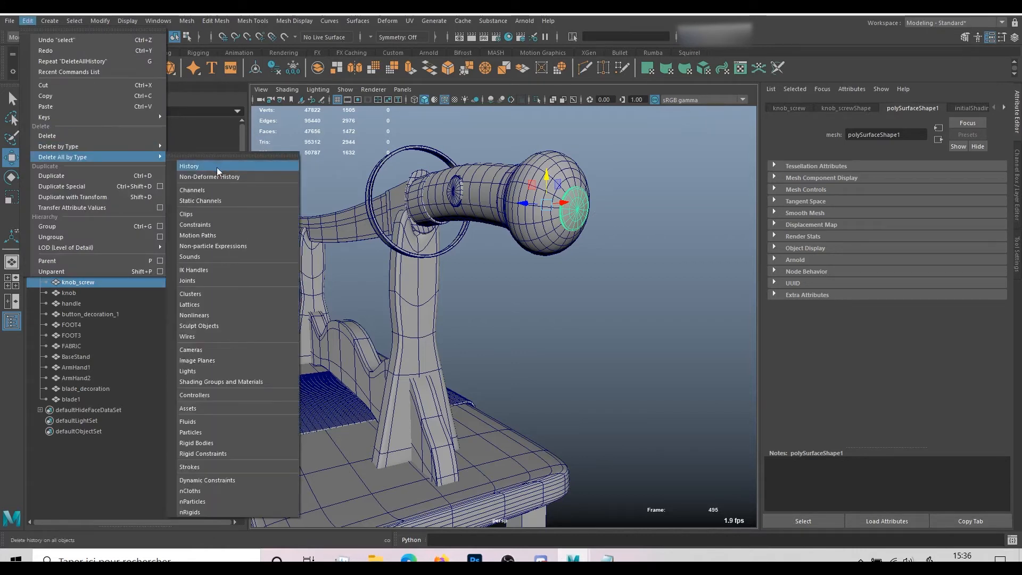
{"action": "left_click", "coordinate": [201, 166]}
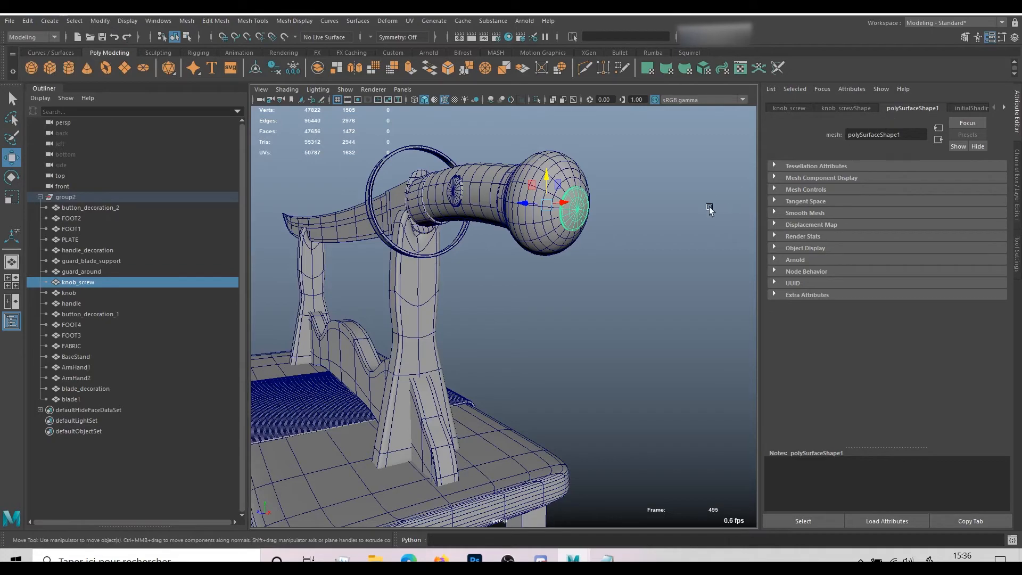
{"action": "left_click_drag", "start_coordinate": [679, 212], "coordinate": [698, 221], "text": "alt"}
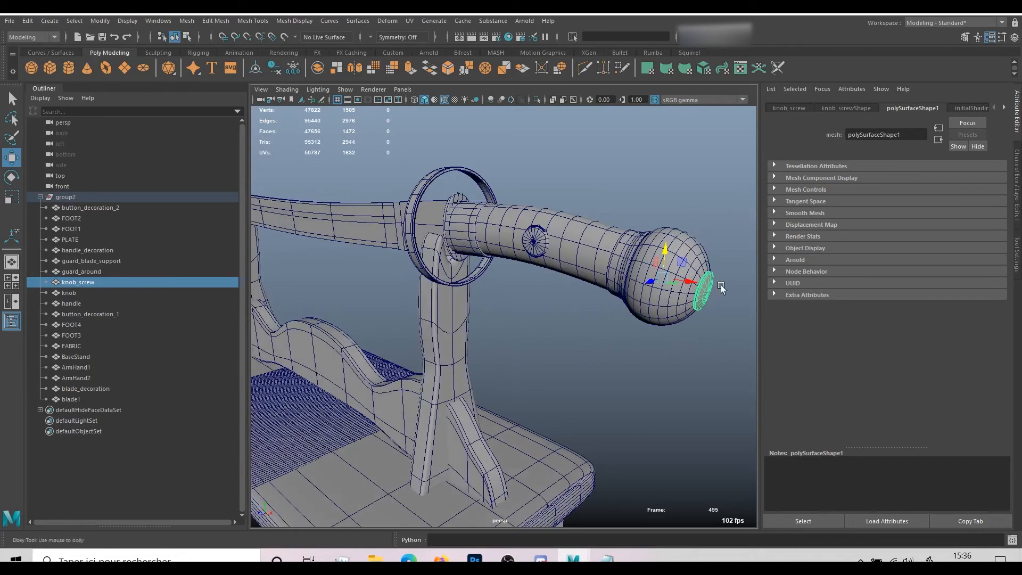
{"action": "right_click_drag", "start_coordinate": [720, 285], "coordinate": [569, 297], "text": "alt"}
{"action": "left_click_drag", "start_coordinate": [569, 300], "coordinate": [634, 254], "text": "alt"}
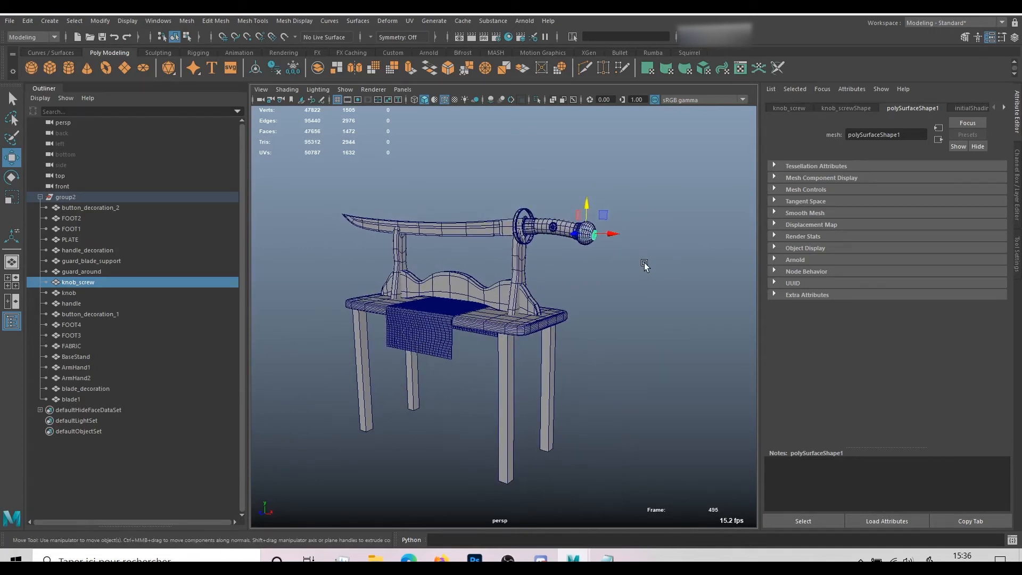
{"action": "left_click", "coordinate": [643, 265]}
{"action": "left_click_drag", "start_coordinate": [628, 305], "coordinate": [634, 308], "text": "alt"}
{"action": "middle_click_drag", "start_coordinate": [634, 308], "coordinate": [664, 308], "text": "alt"}
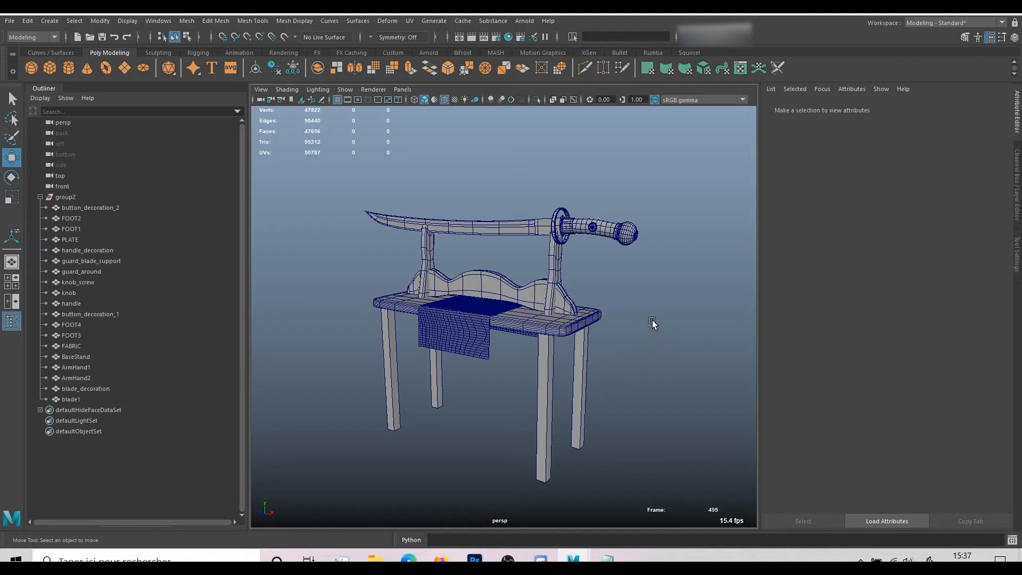
- Compare the knob_screw transform, knob_screwShape and polySurfaceShape1 nodes in the attributes
{"action": "middle_click_drag", "start_coordinate": [633, 268], "coordinate": [558, 322], "text": "alt"}
{"action": "scroll", "coordinate": [557, 321], "scroll_direction": "up", "scroll_amount": 2}
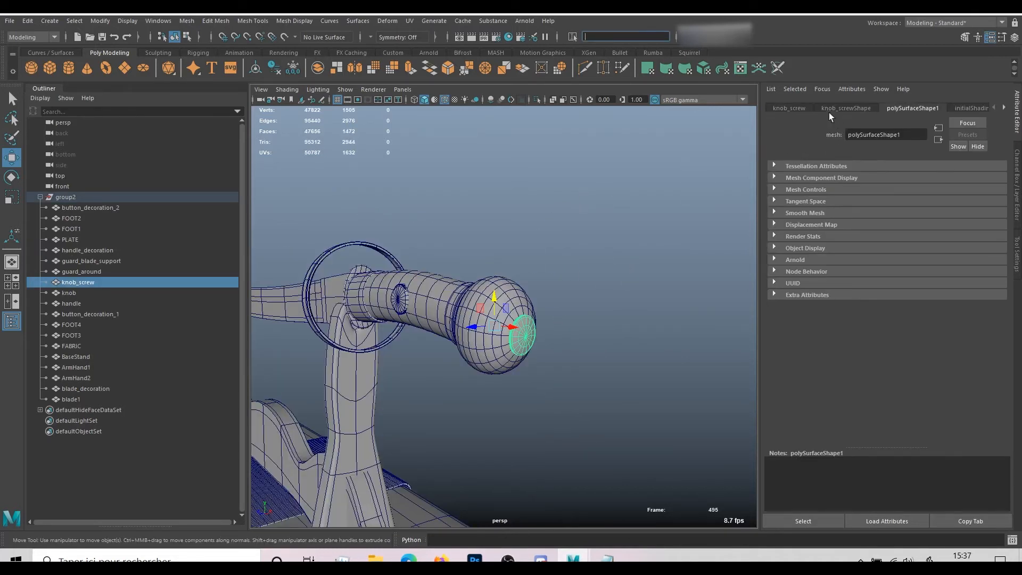
{"action": "left_click", "coordinate": [803, 107]}
{"action": "left_click", "coordinate": [847, 109]}
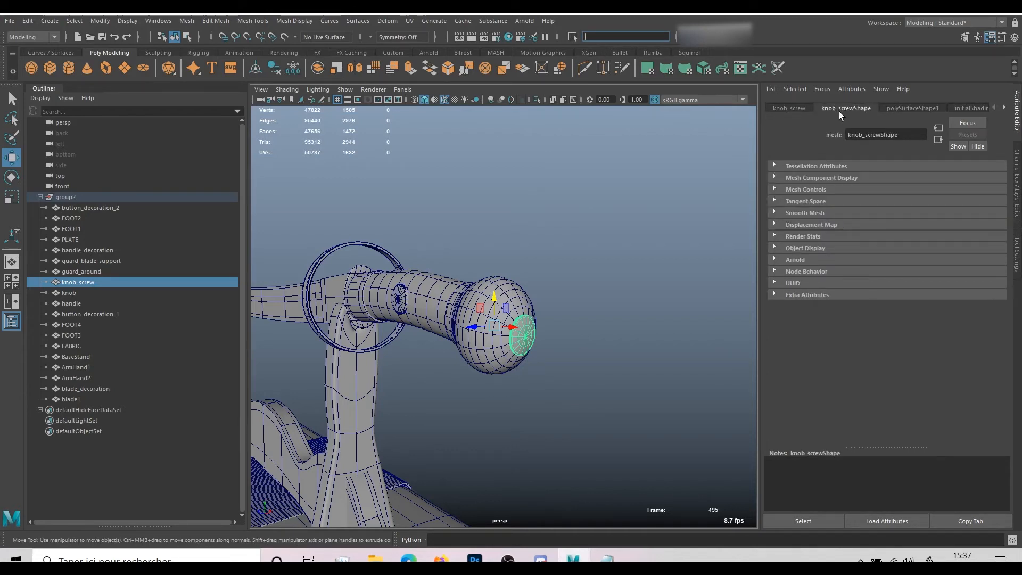
{"action": "left_click", "coordinate": [903, 109]}
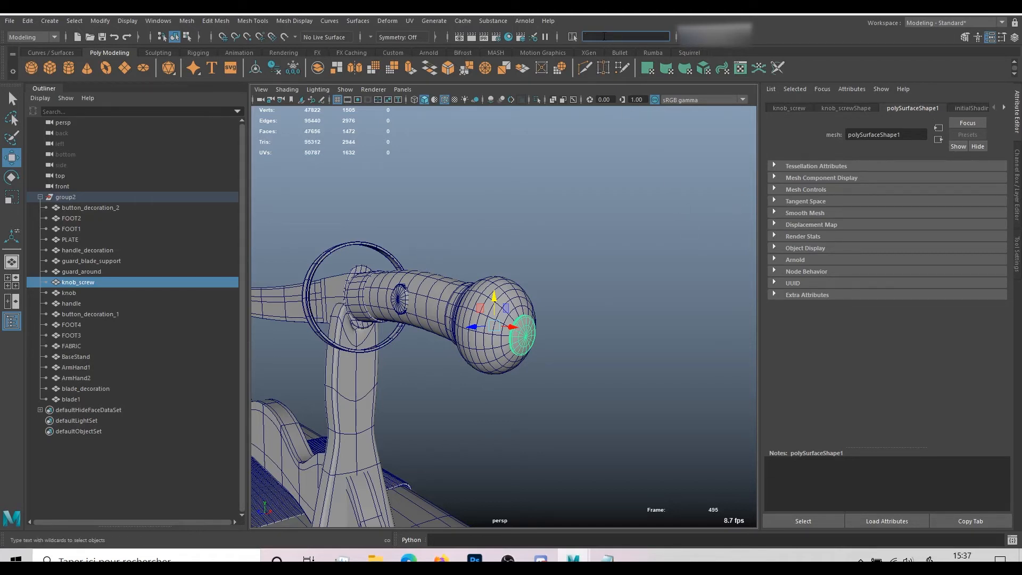
- Select by name every node matching polySurfaceShape*, and clear the selection
{"action": "left_click", "coordinate": [574, 37]}
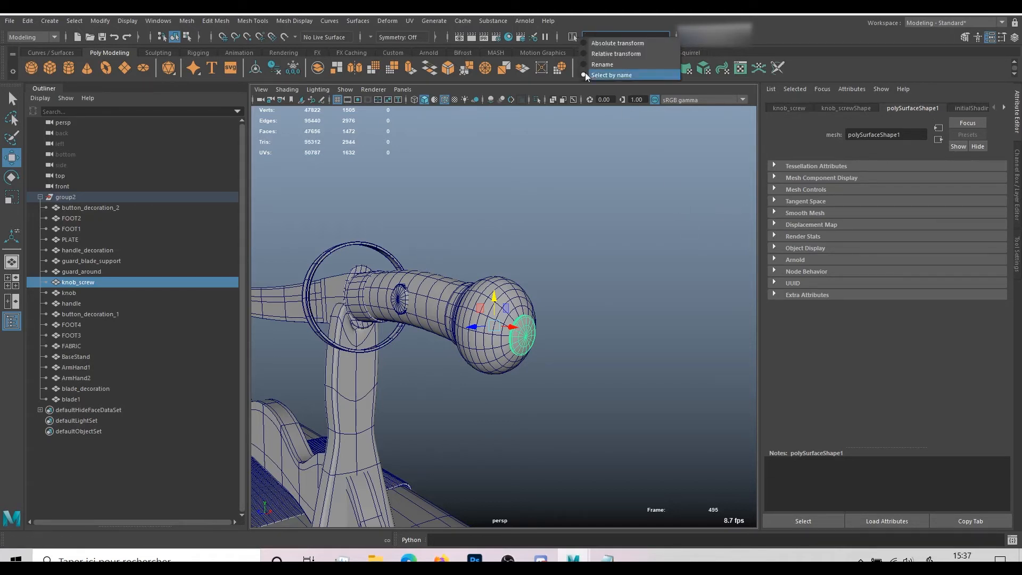
{"action": "left_click", "coordinate": [588, 36]}
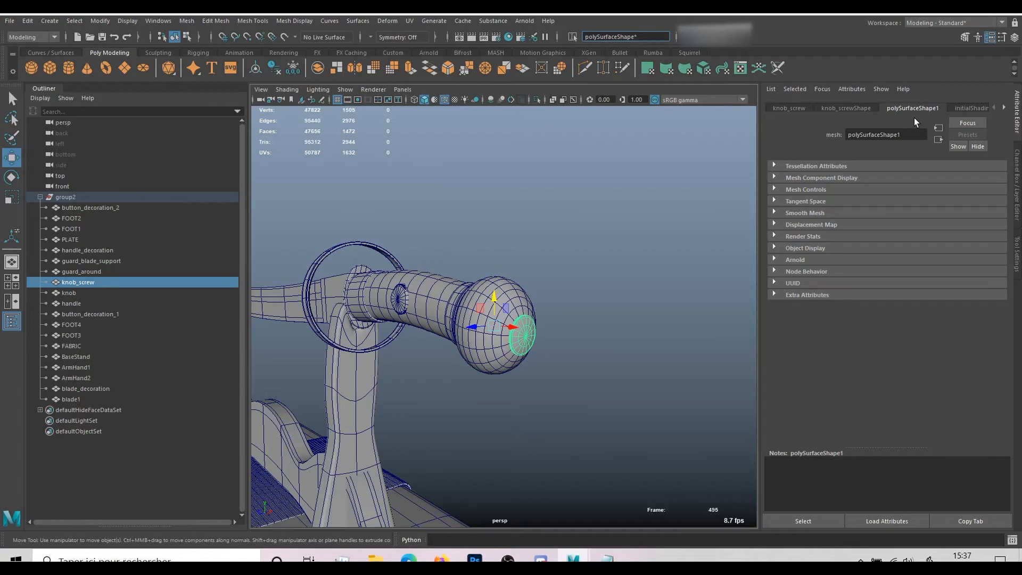
{"action": "key", "text": "Return"}
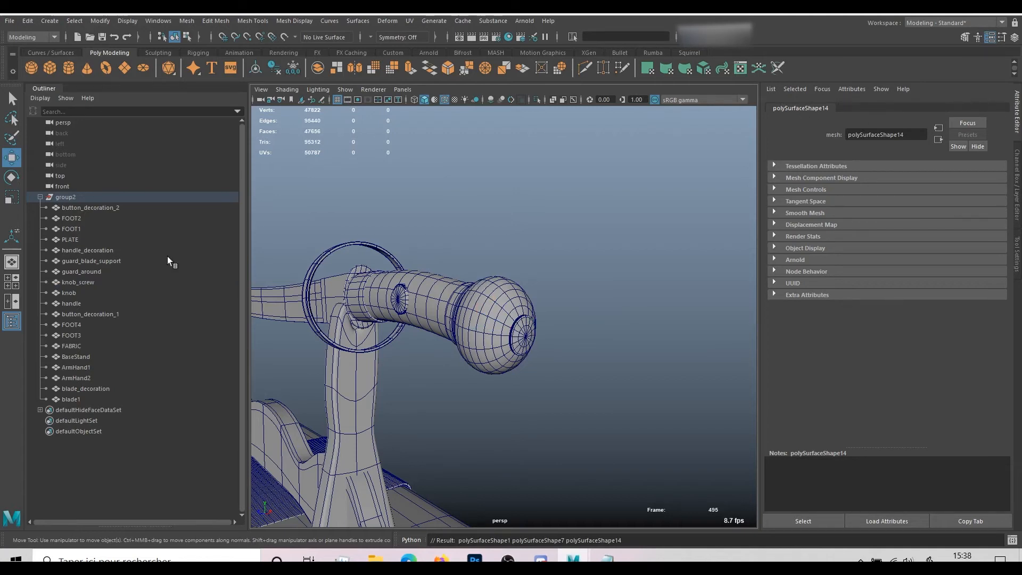
{"action": "left_click", "coordinate": [665, 229]}
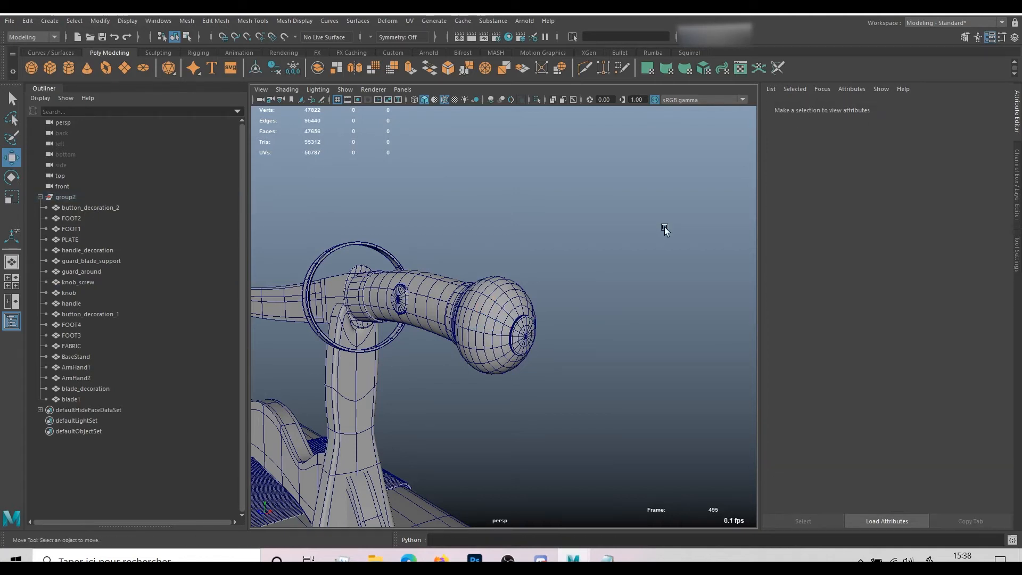
- Select knob_screw, check its nodes for a leftover polySurfaceShape, and clear the selection
{"action": "left_click", "coordinate": [533, 329]}
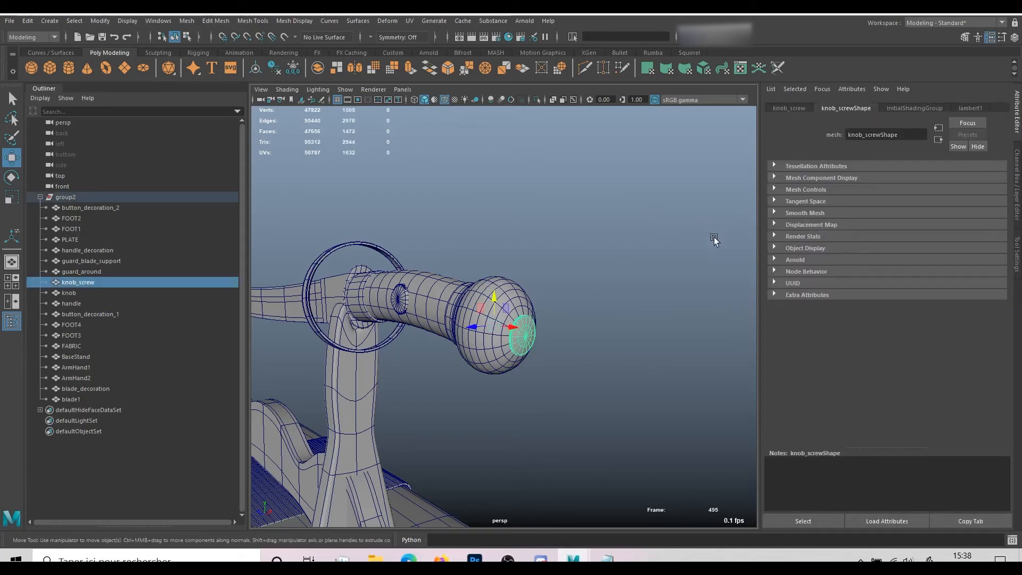
{"action": "right_click_drag", "start_coordinate": [709, 253], "coordinate": [464, 312], "text": "alt"}
{"action": "middle_click_drag", "start_coordinate": [465, 312], "coordinate": [500, 235], "text": "alt"}
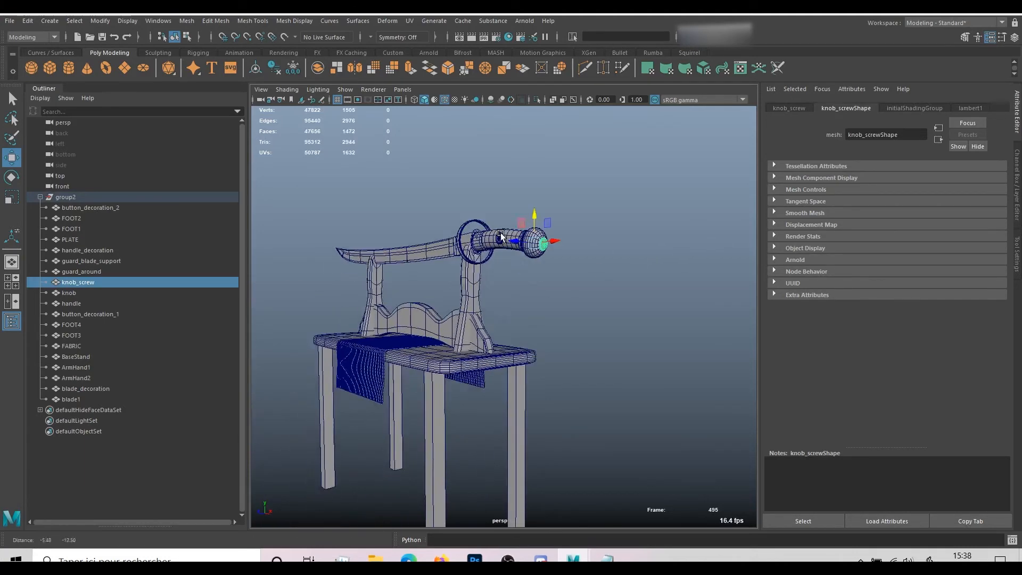
{"action": "left_click_drag", "start_coordinate": [500, 235], "coordinate": [579, 140], "text": "alt"}
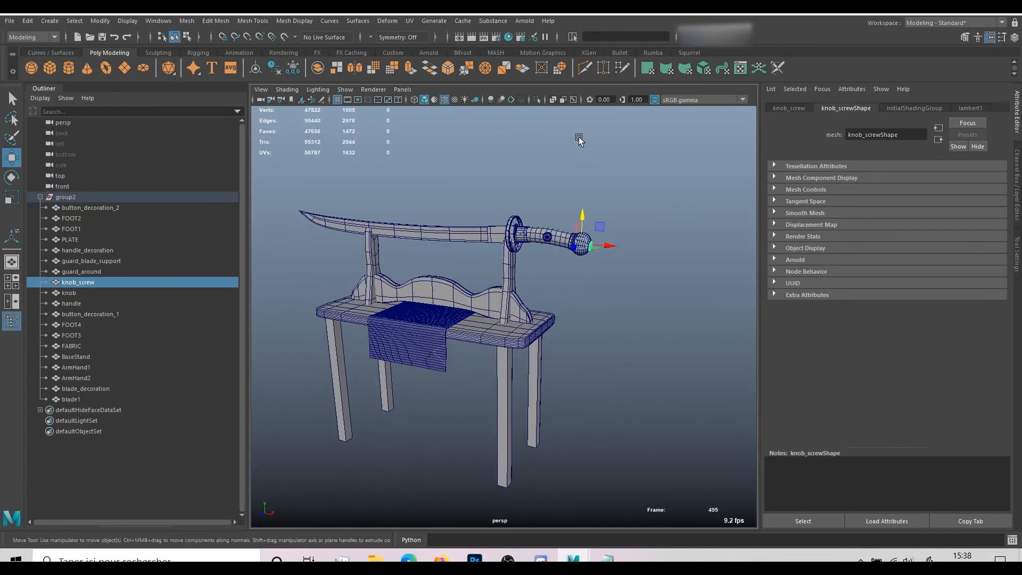
{"action": "left_click", "coordinate": [579, 139]}
- Open the Hypershade and delete the aiStandardSurface1 material
{"action": "left_click", "coordinate": [510, 37]}
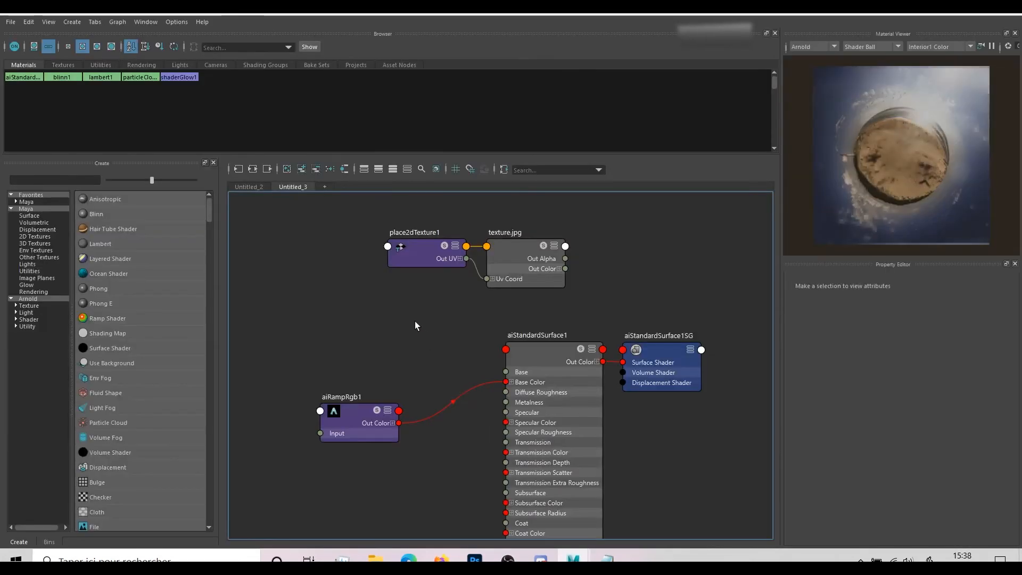
{"action": "scroll", "coordinate": [415, 326], "scroll_direction": "down", "scroll_amount": 5}
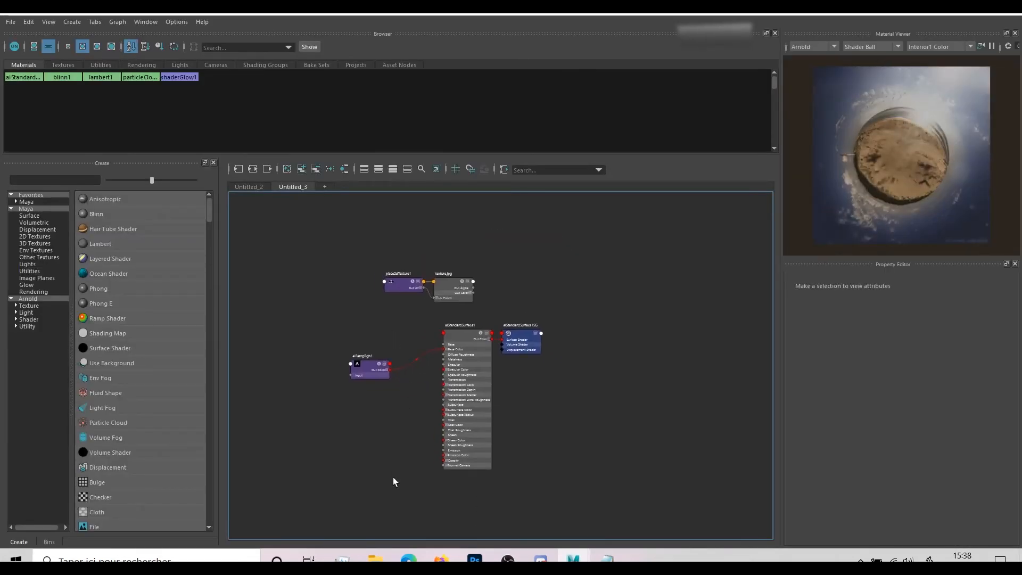
{"action": "scroll", "coordinate": [408, 294], "scroll_direction": "up", "scroll_amount": 3}
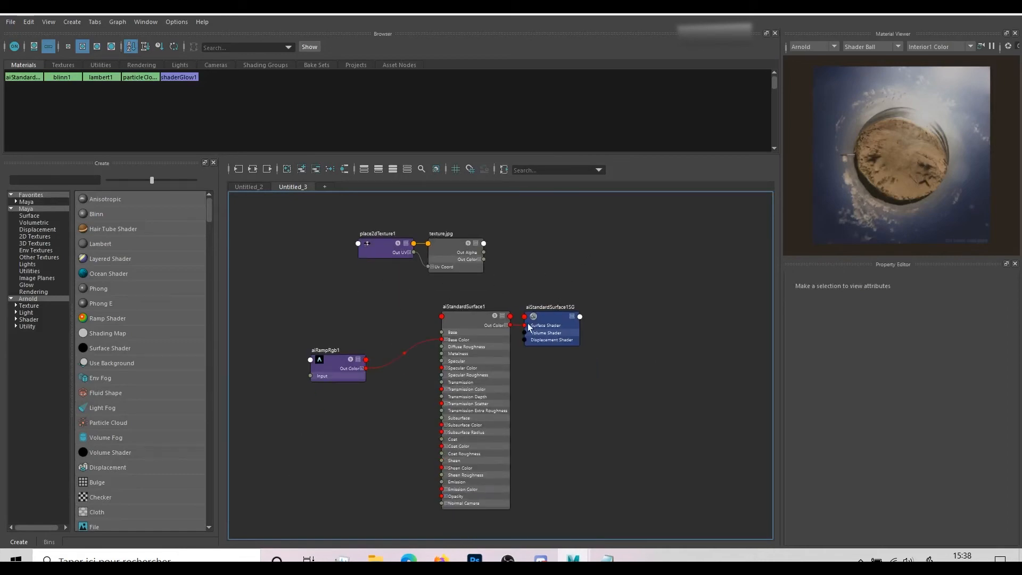
{"action": "left_click_drag", "start_coordinate": [527, 324], "coordinate": [478, 334]}
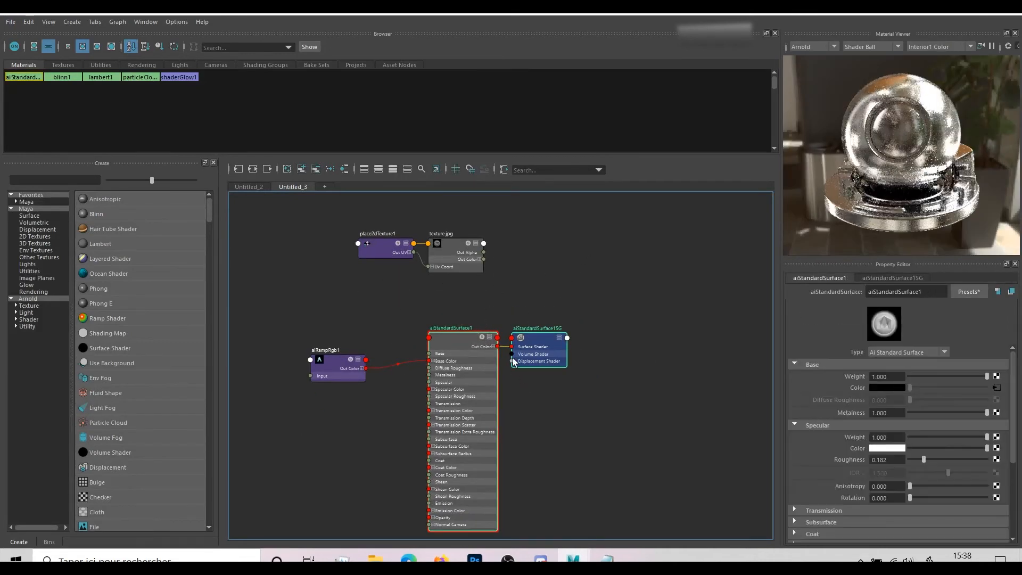
{"action": "key", "text": "Delete"}
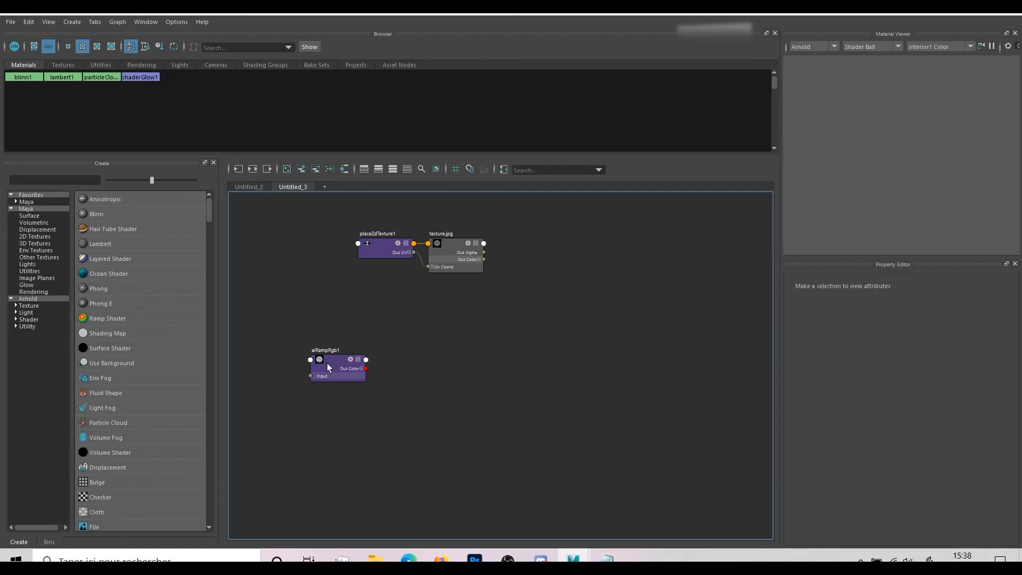
{"action": "key", "text": "ctrl+z"}
{"action": "left_click", "coordinate": [21, 75]}
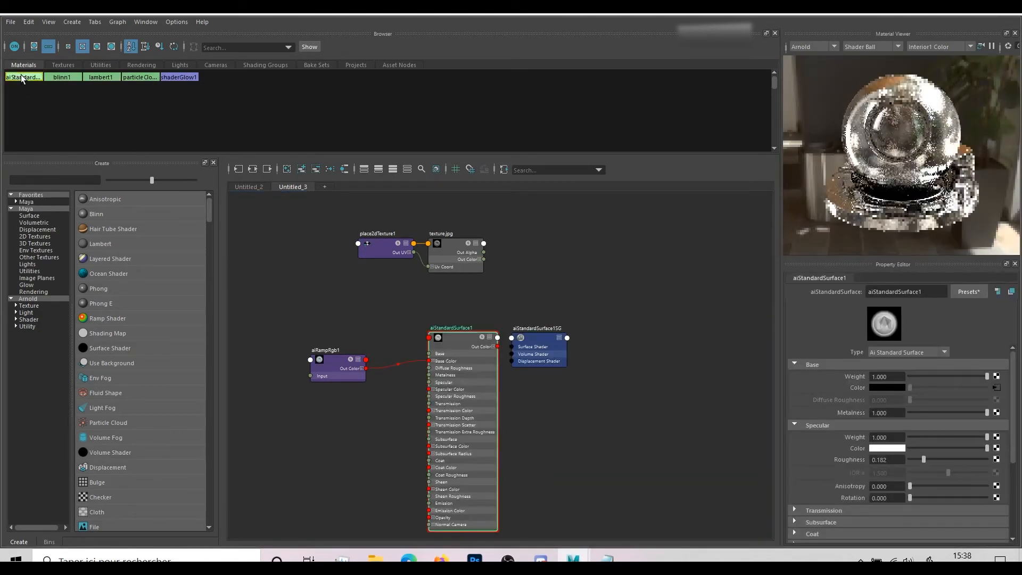
{"action": "key", "text": "Delete"}
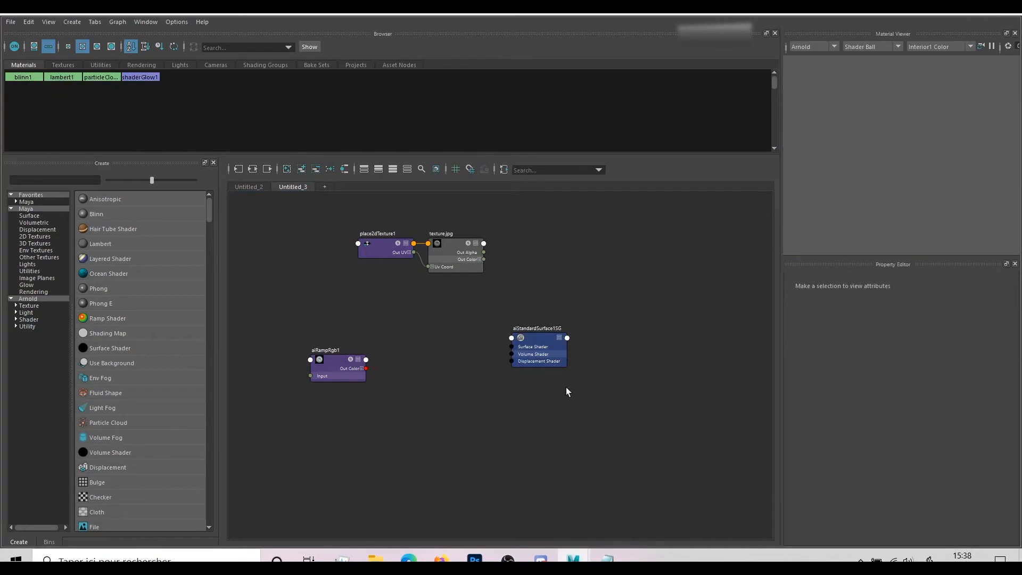
- Select the leftover shading nodes in the graph and examine them: aiStandardSurface1SG, aiRampRgb1, texture.jpg and place2dTexture1
{"action": "left_click_drag", "start_coordinate": [565, 418], "coordinate": [280, 226]}
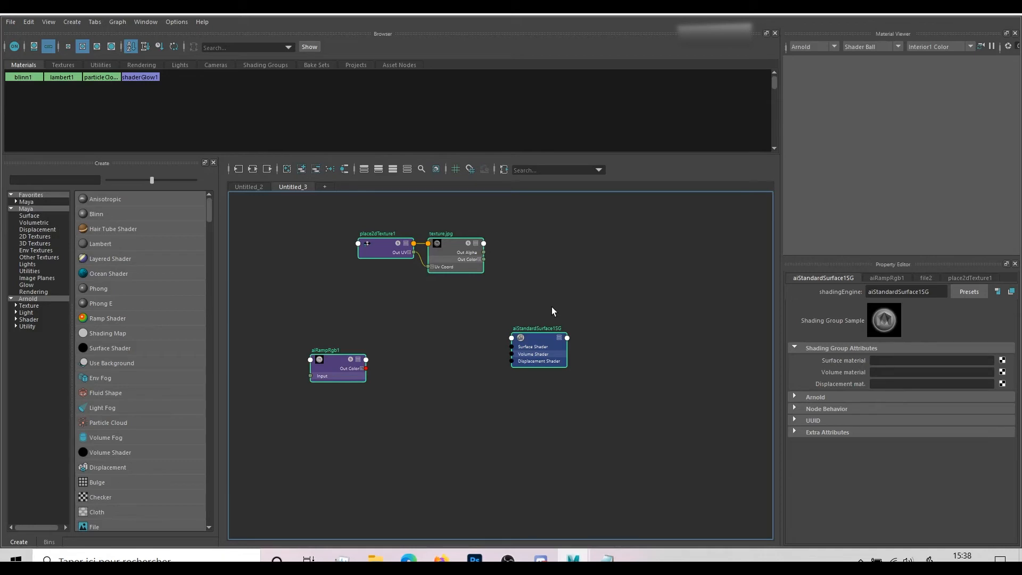
{"action": "scroll", "coordinate": [580, 311], "scroll_direction": "down", "scroll_amount": 5}
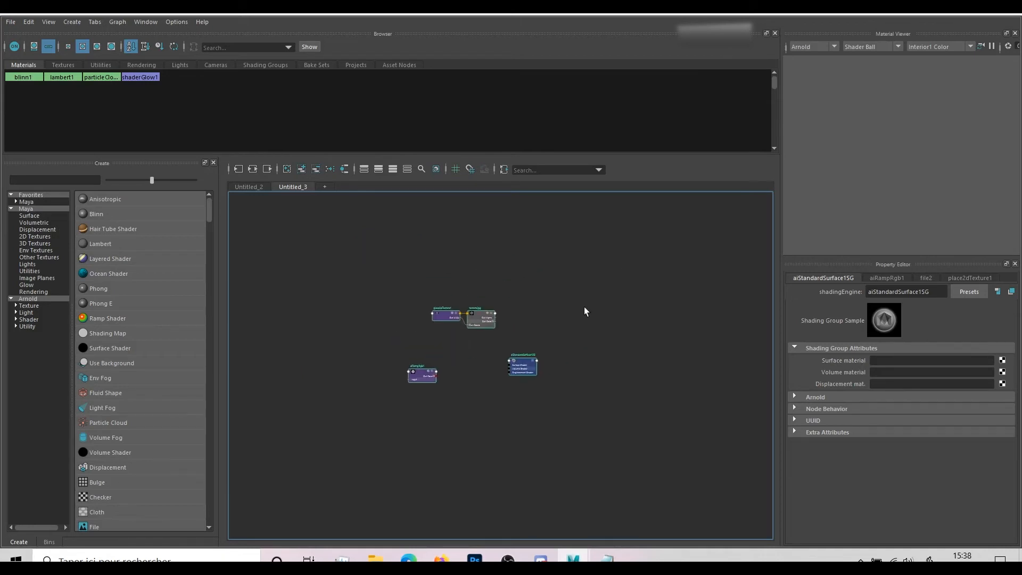
{"action": "scroll", "coordinate": [588, 309], "scroll_direction": "down", "scroll_amount": 4}
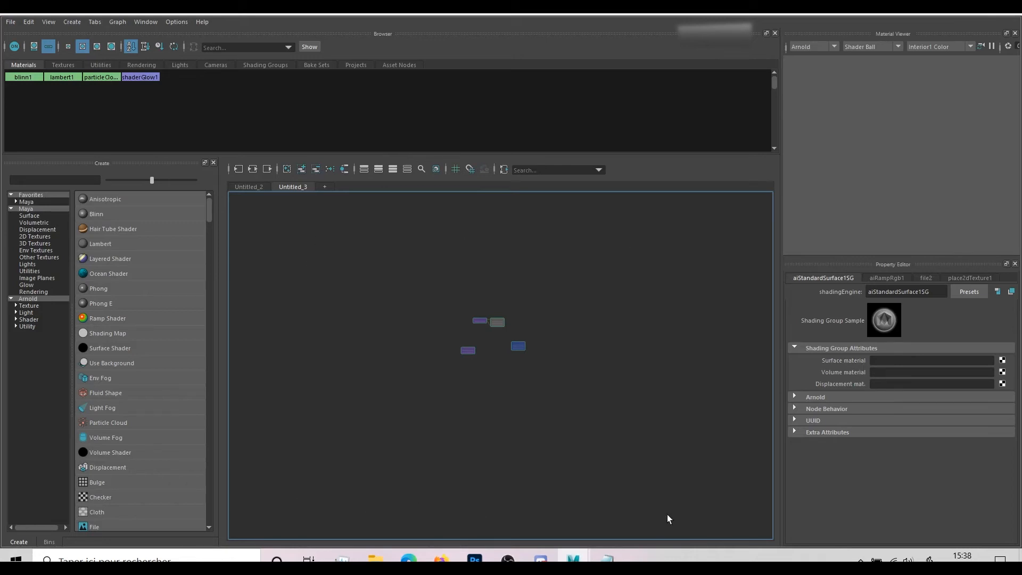
{"action": "scroll", "coordinate": [518, 348], "scroll_direction": "up", "scroll_amount": 2}
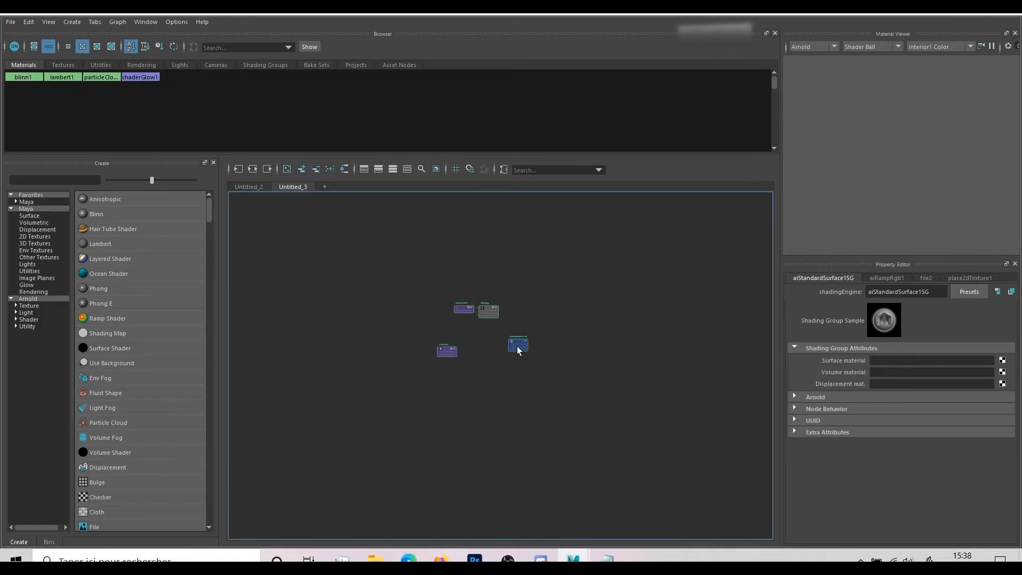
{"action": "scroll", "coordinate": [518, 348], "scroll_direction": "up", "scroll_amount": 1}
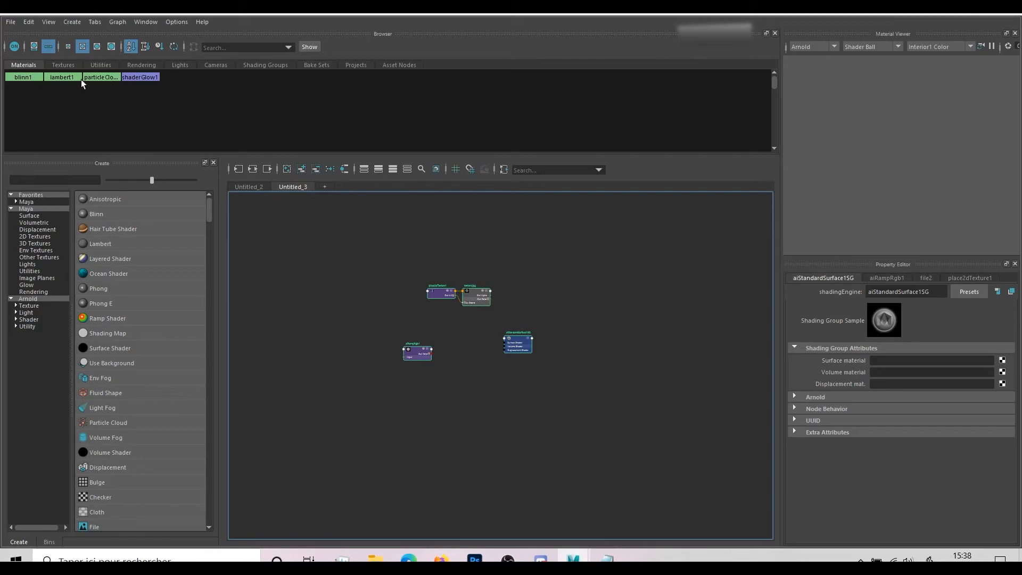
- Check the scene's file textures by adding file1 to the graph, and delete the unused shading nodes
{"action": "left_click", "coordinate": [63, 64]}
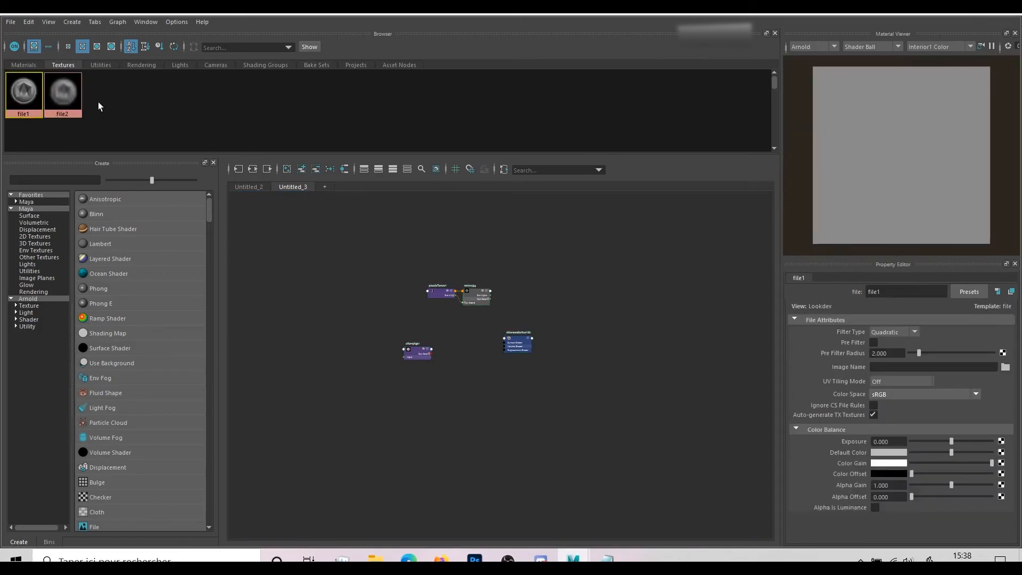
{"action": "left_click", "coordinate": [301, 169]}
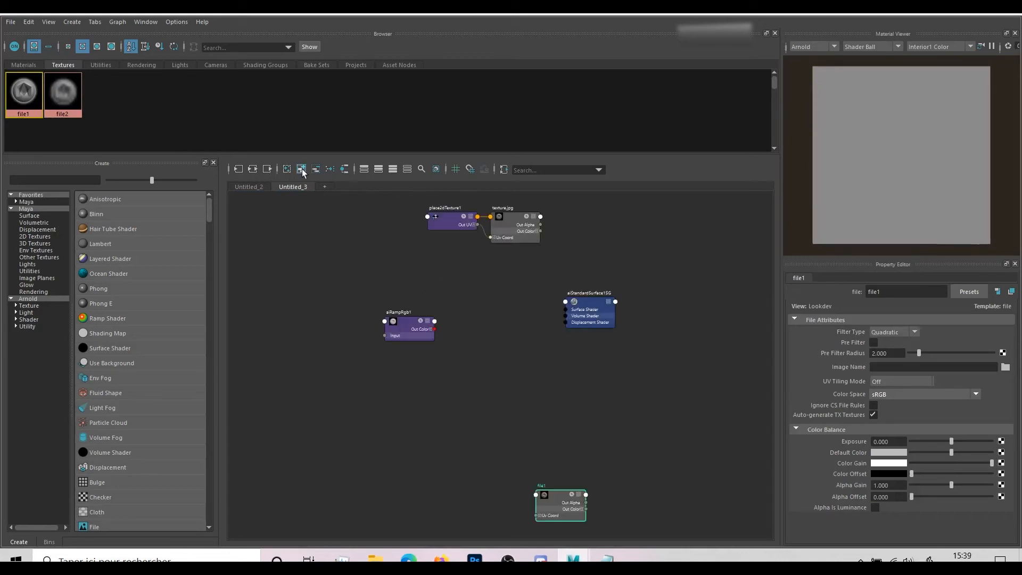
{"action": "key", "text": "f"}
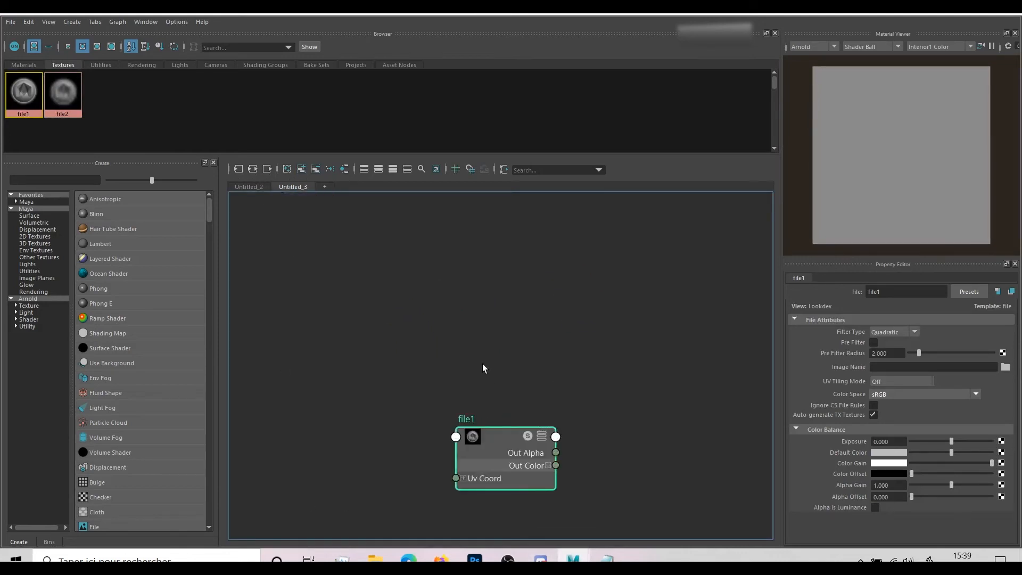
{"action": "key", "text": "a"}
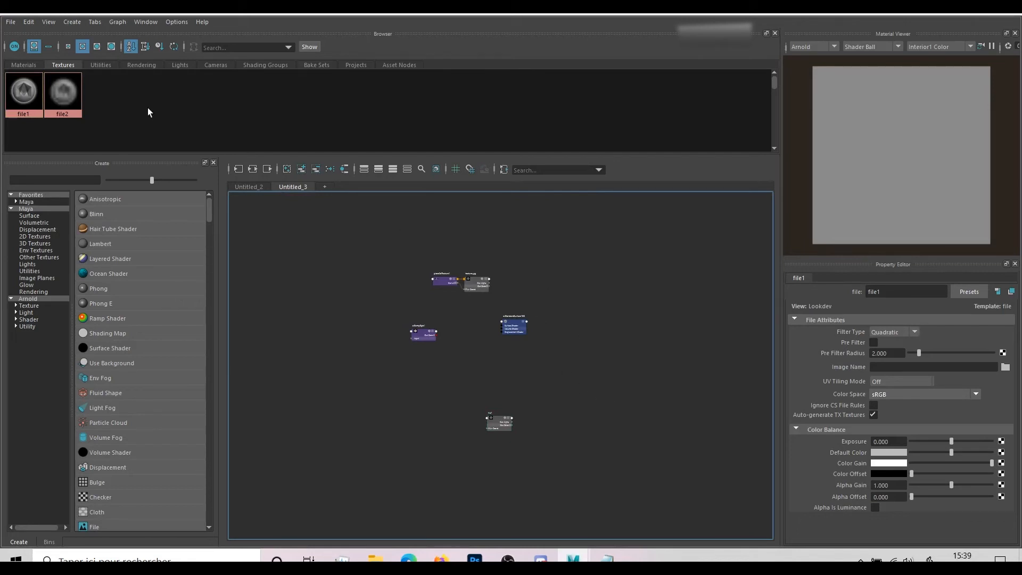
{"action": "left_click", "coordinate": [30, 22]}
{"action": "left_click", "coordinate": [65, 50]}
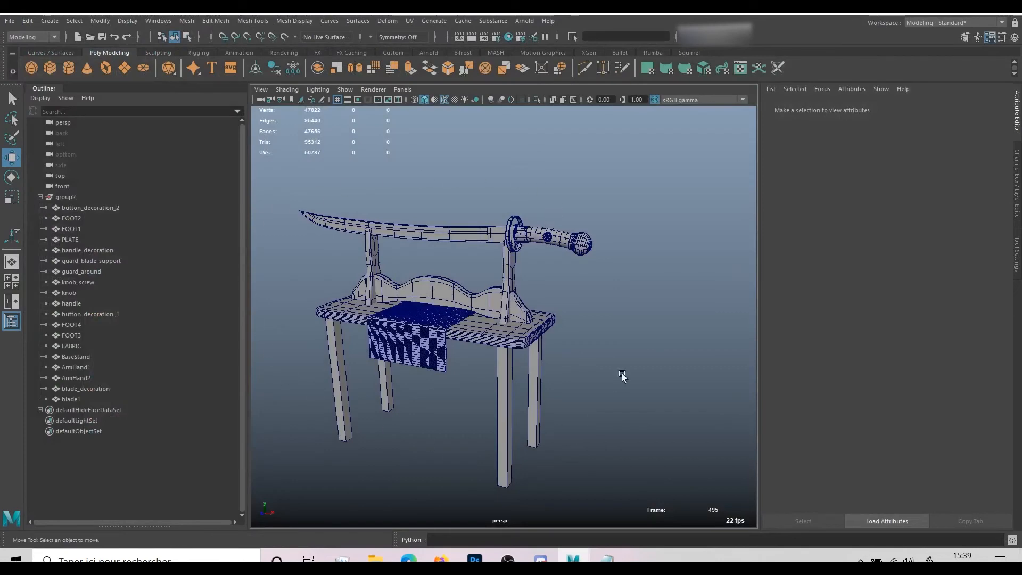
{"action": "middle_click_drag", "start_coordinate": [461, 273], "coordinate": [483, 262], "text": "alt"}
{"action": "mouse_move", "coordinate": [365, 253]}
{"action": "left_mouse_down", "text": "alt"}
{"action": "mouse_move", "coordinate": [383, 266]}
{"action": "mouse_move", "coordinate": [381, 257]}
{"action": "left_mouse_up", "text": "alt"}
{"action": "middle_click_drag", "start_coordinate": [381, 258], "coordinate": [435, 256], "text": "alt"}
{"action": "left_click_drag", "start_coordinate": [435, 257], "coordinate": [454, 276], "text": "alt"}
{"action": "scroll", "coordinate": [455, 276], "scroll_direction": "down", "scroll_amount": 2}
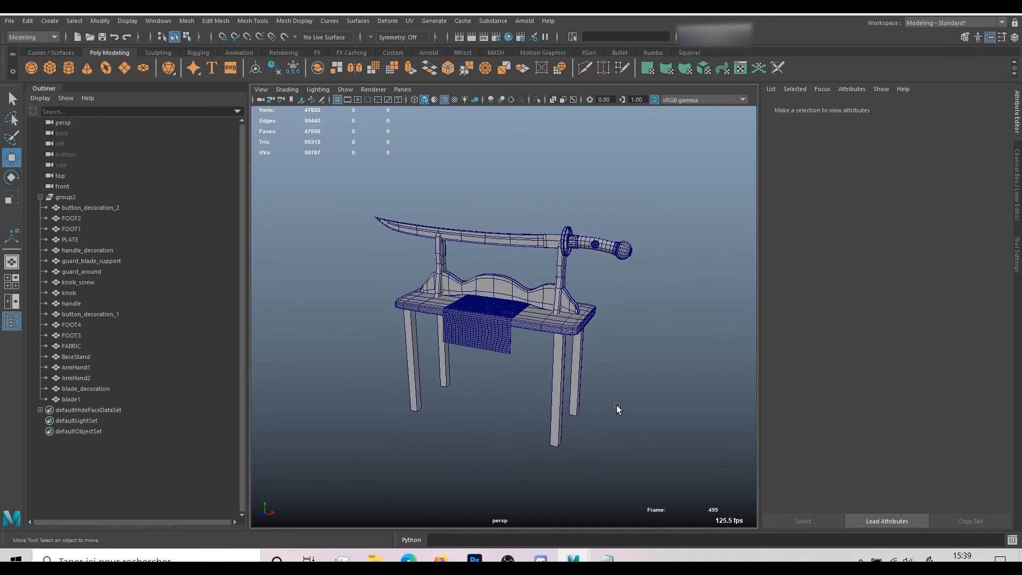
- Select all cameras from front up to persp and delete the extra back, left and bottom cameras
{"action": "left_click", "coordinate": [59, 186]}
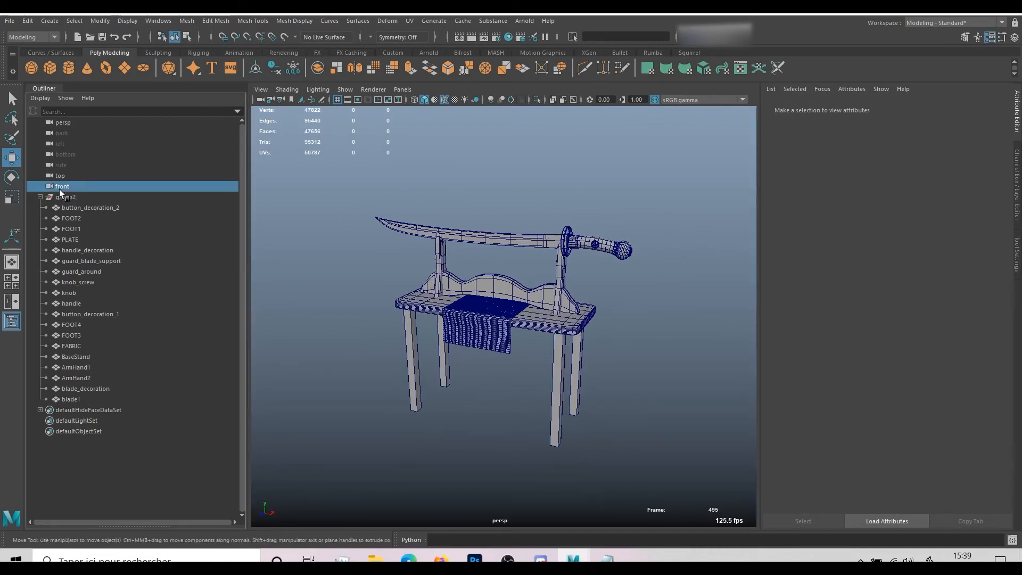
{"action": "left_click", "coordinate": [65, 122], "text": "shift"}
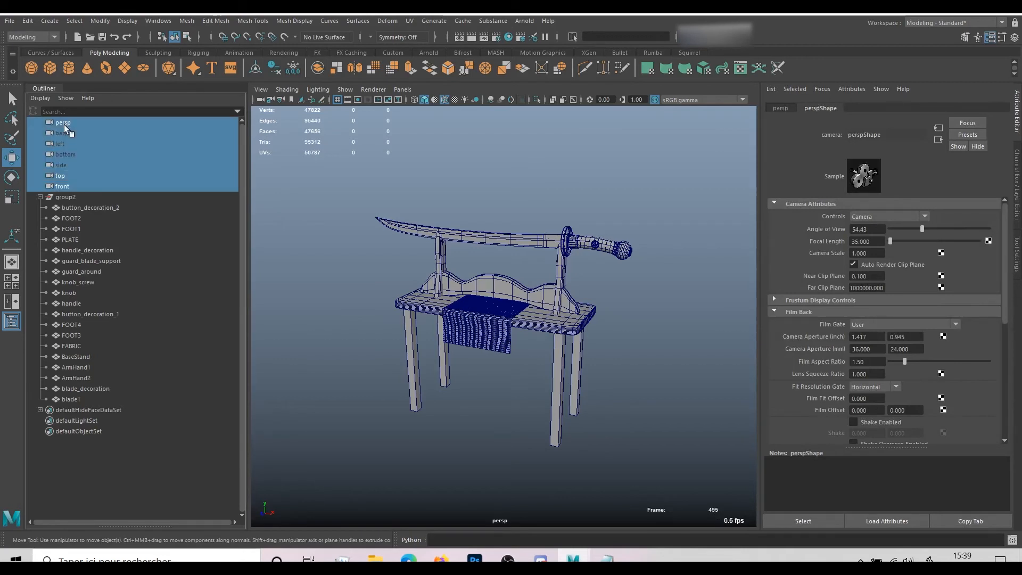
{"action": "key", "text": "Delete"}
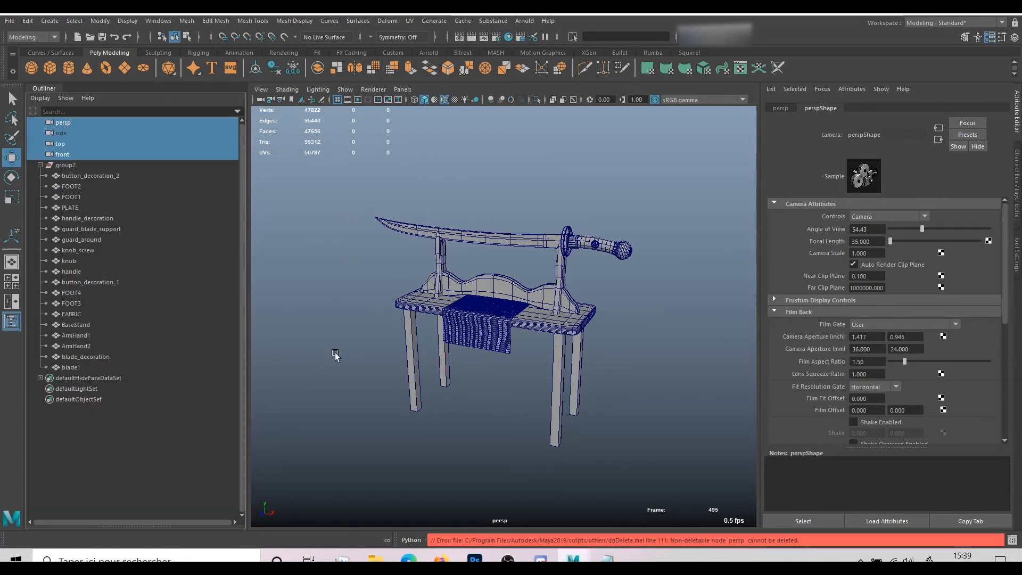
- Collapse group2, the group holding all sword and stand meshes, and rename it SABER_Saber_grp
{"action": "left_click", "coordinate": [40, 165]}
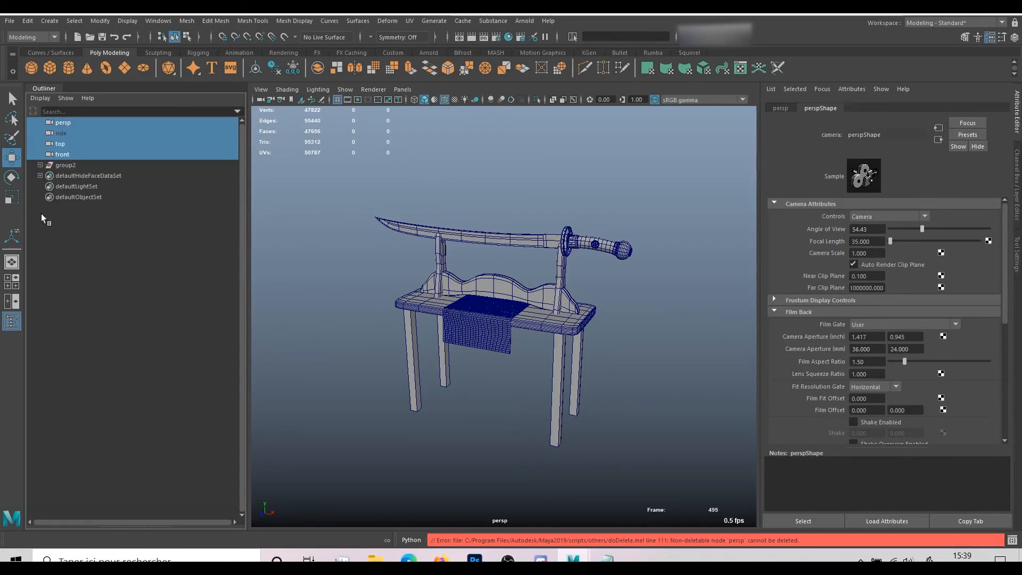
{"action": "left_click", "coordinate": [61, 165]}
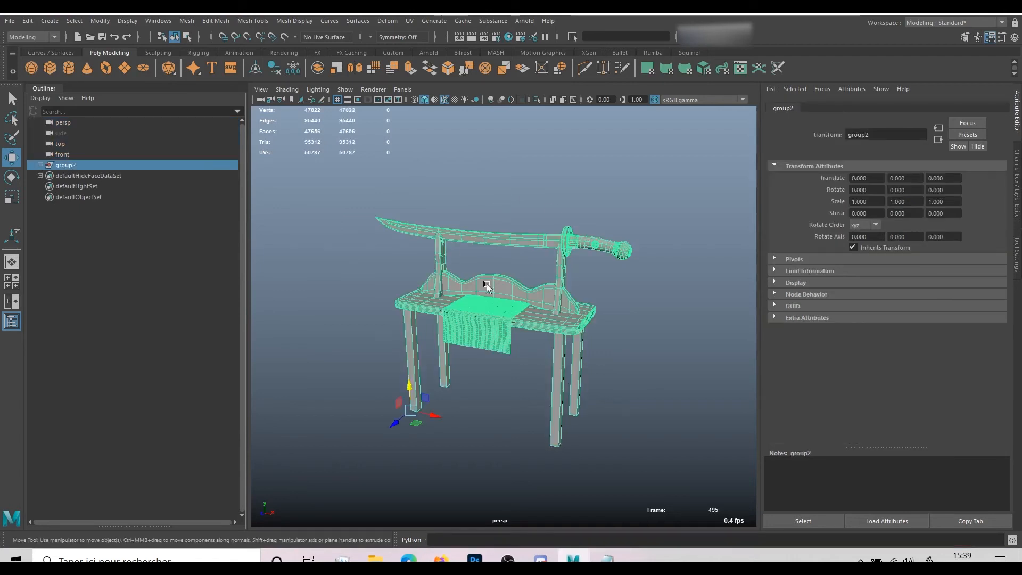
{"action": "double_click", "coordinate": [73, 165]}
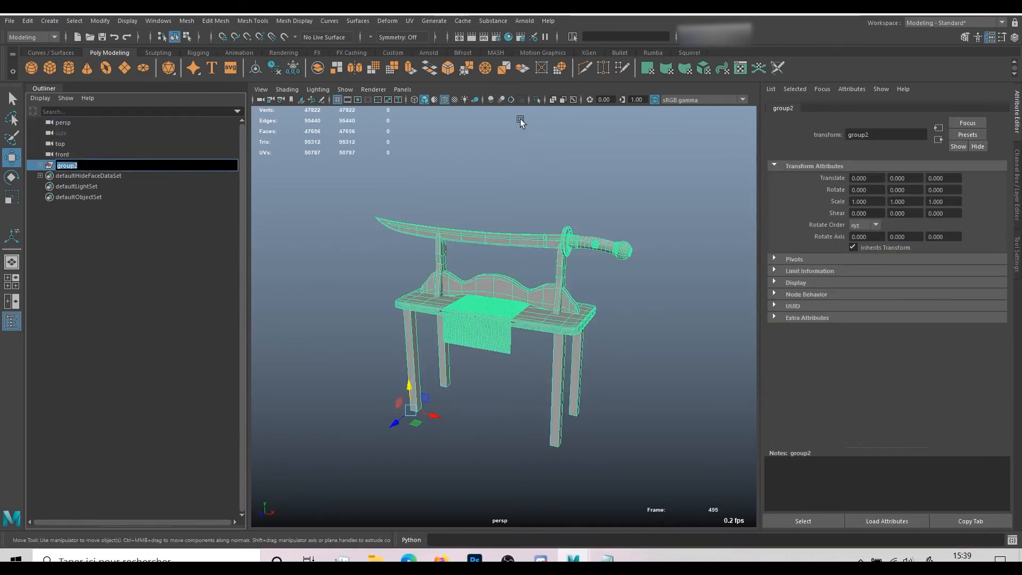
{"action": "type", "text": "SABE"}
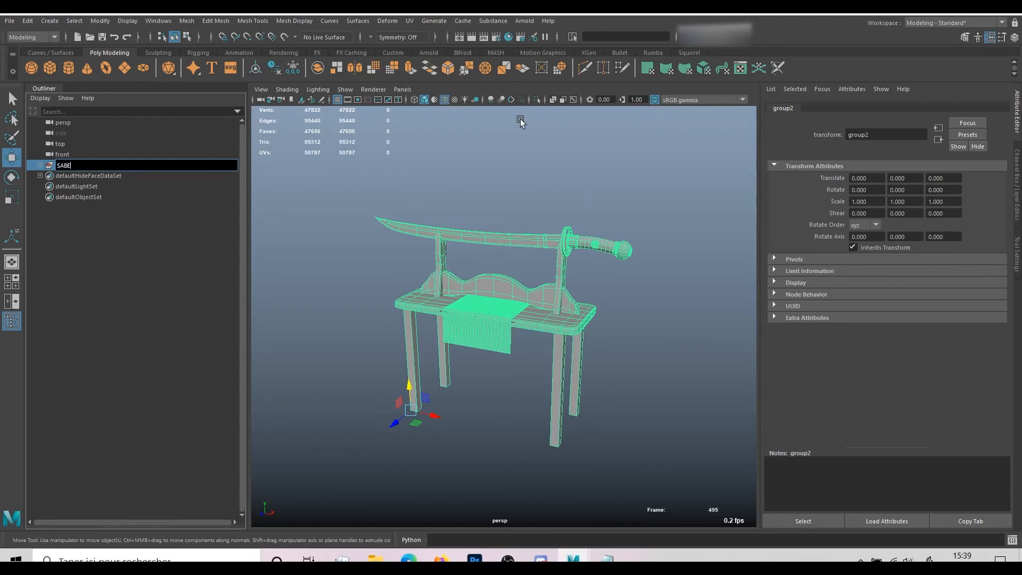
{"action": "type", "text": "R_Saber_grp"}
{"action": "key", "text": "Return"}
- Group all meshes from button_decoration_2 to blade1 into a subgroup inside SABER_Saber_grp
{"action": "left_click", "coordinate": [37, 165]}
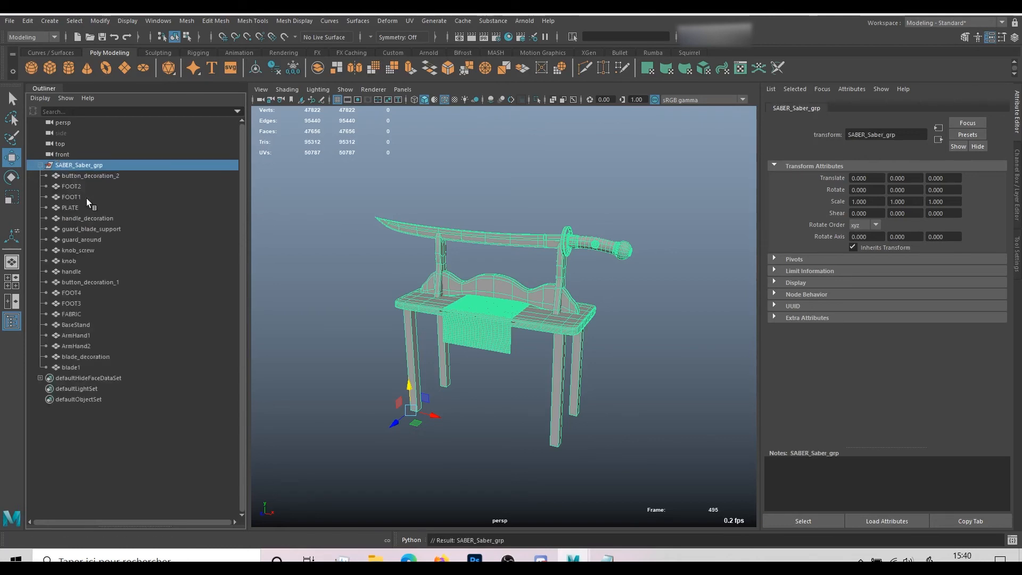
{"action": "left_click", "coordinate": [96, 178]}
{"action": "left_click", "coordinate": [88, 367], "text": "shift"}
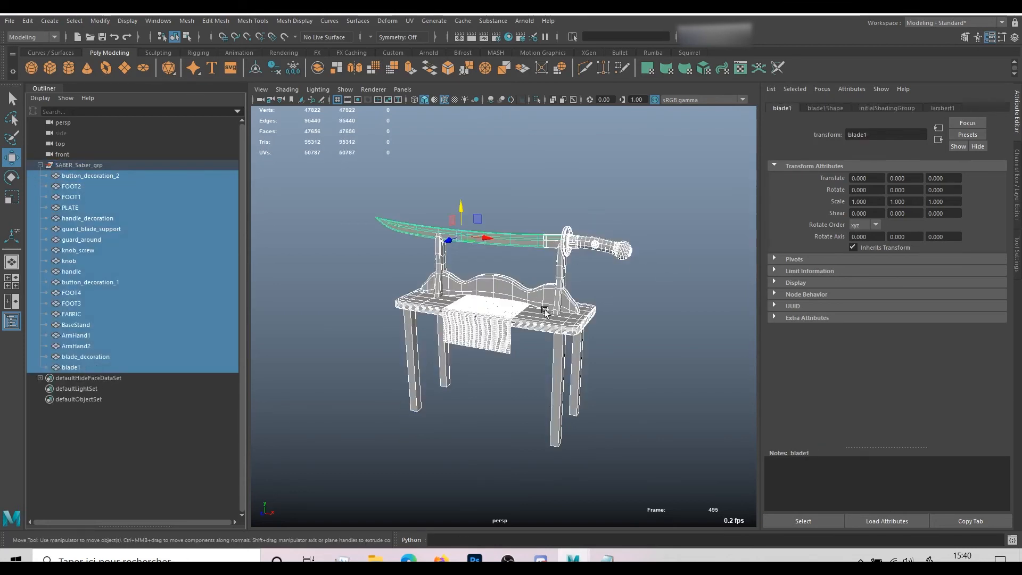
{"action": "left_click_drag", "start_coordinate": [544, 259], "coordinate": [549, 254], "text": "alt"}
{"action": "key", "text": "ctrl+g"}
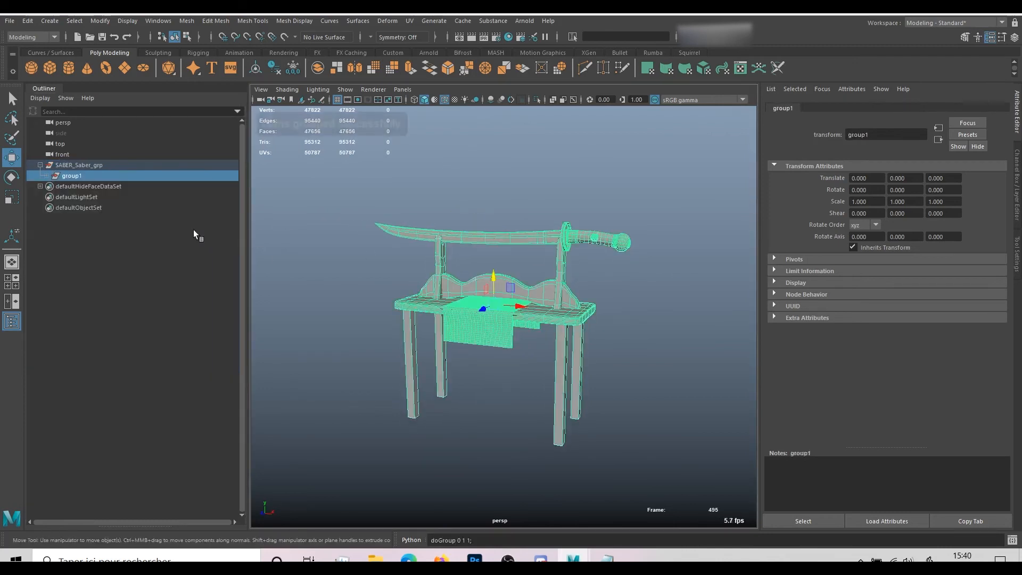
- Rename the new subgroup of meshes SABER_Saber_GEO_grp
{"action": "double_click", "coordinate": [68, 177]}
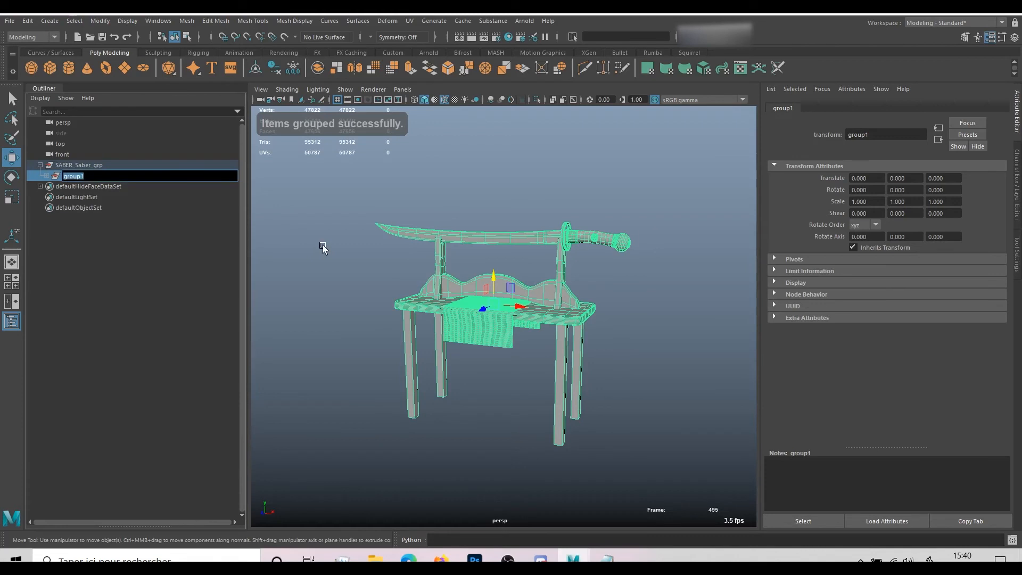
{"action": "type", "text": "SABER"}
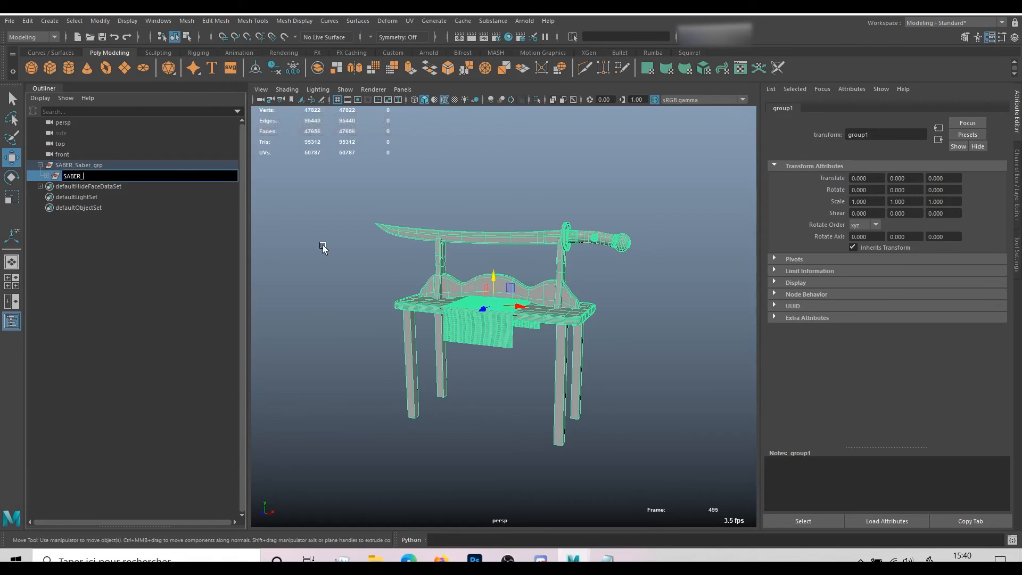
{"action": "type", "text": "_Saber_GEO_grp"}
{"action": "key", "text": "Return"}
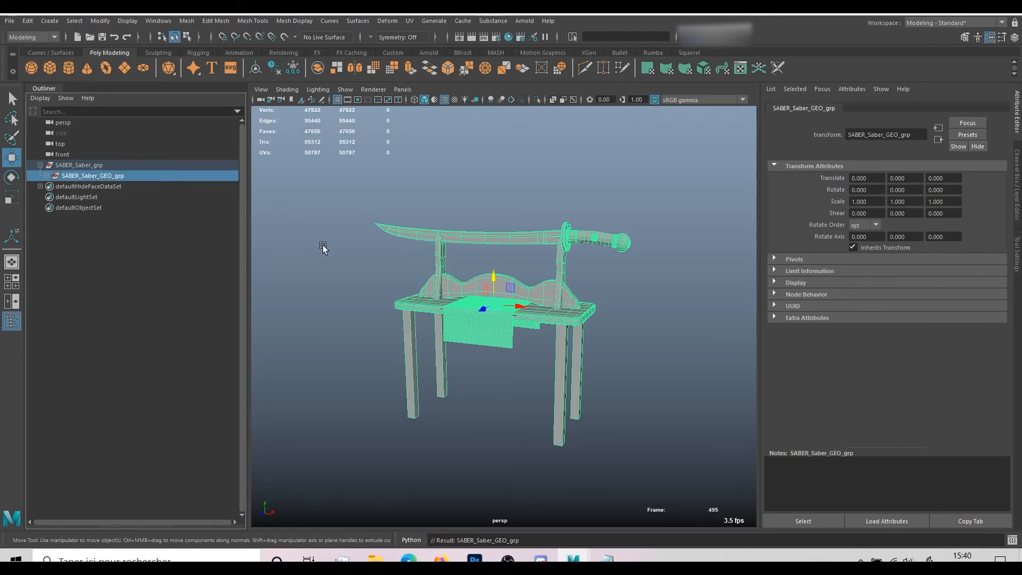
- Expand SABER_Saber_GEO_grp and examine the names of its individual meshes, such as button_decoration_2, FOOT1 and FOOT2
{"action": "left_click", "coordinate": [46, 175]}
{"action": "left_click", "coordinate": [84, 197]}
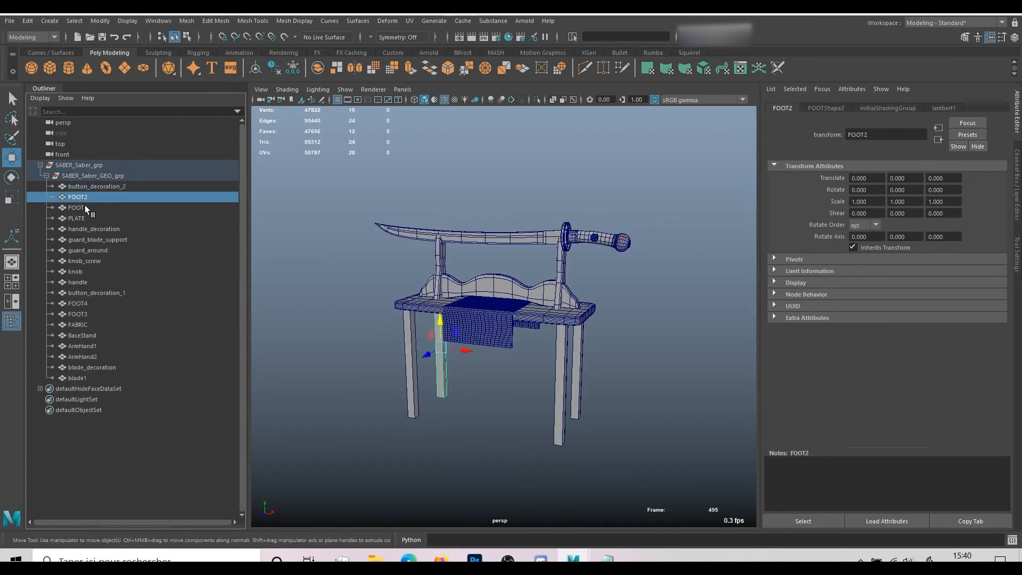
{"action": "left_click", "coordinate": [87, 188]}
{"action": "left_click", "coordinate": [82, 228], "text": "shift"}
{"action": "left_click", "coordinate": [85, 207]}
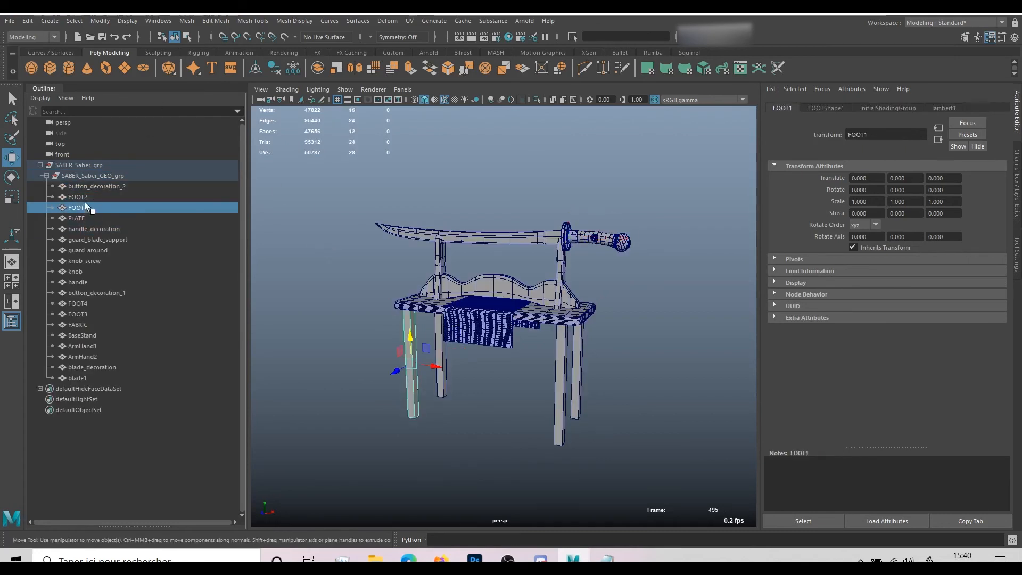
{"action": "left_click", "coordinate": [85, 188]}
{"action": "middle_click_drag", "start_coordinate": [471, 200], "coordinate": [462, 246], "text": "alt"}
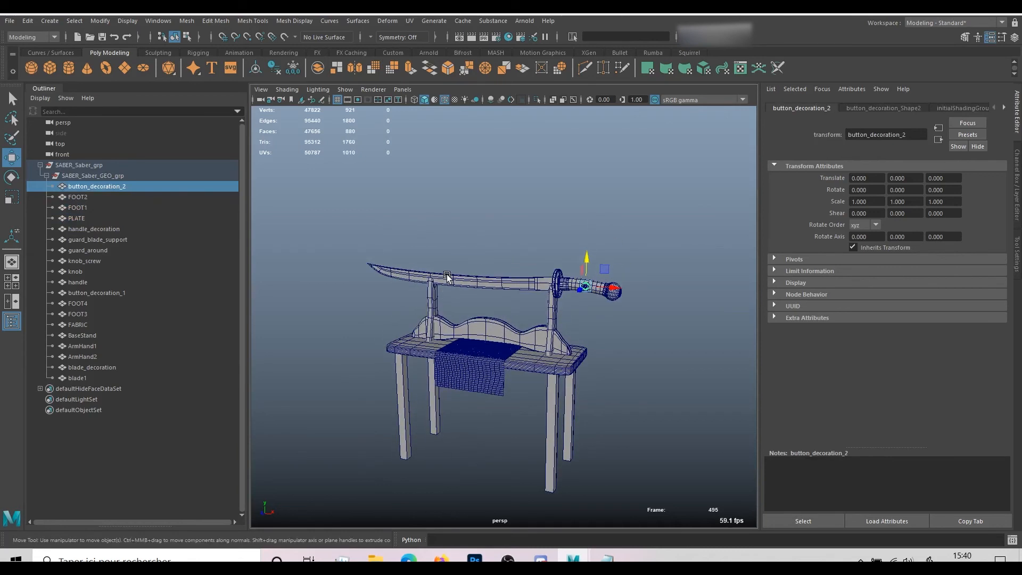
{"action": "left_click", "coordinate": [419, 278]}
- Rename the blade1 mesh SABER_Saber_blade_geo, reusing the prefix of the SABER_Saber_GEO_grp name
{"action": "left_click", "coordinate": [108, 175]}
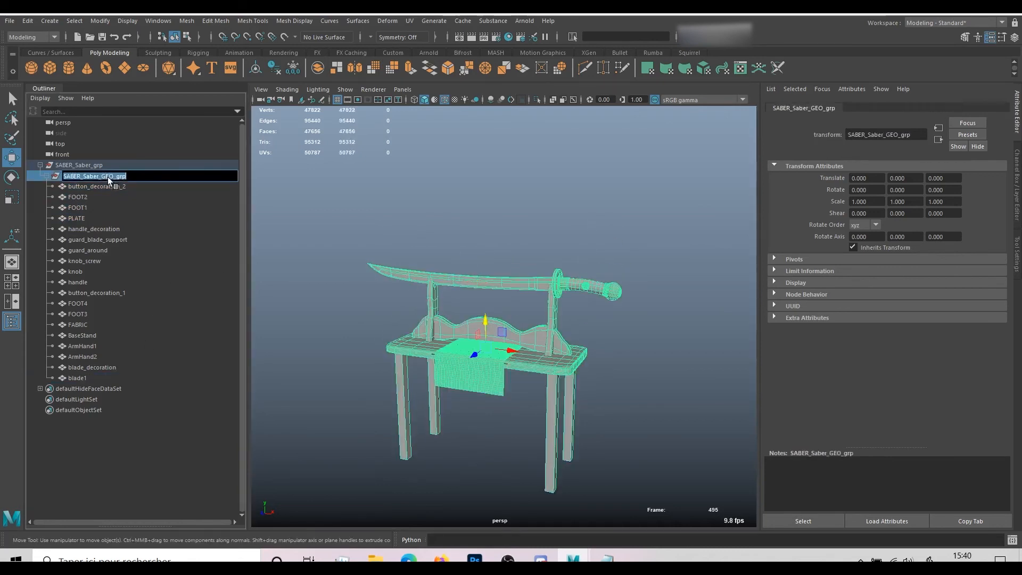
{"action": "double_click", "coordinate": [105, 377]}
{"action": "type", "text": "SABER_Saber_GEO_grp"}
{"action": "key", "text": "shift+Left"}
{"action": "key", "text": "shift+Left"}
{"action": "key", "text": "shift+Left"}
{"action": "key", "text": "shift+Left"}
{"action": "key", "text": "shift+Left"}
{"action": "key", "text": "shift+Left"}
{"action": "key", "text": "shift+Left"}
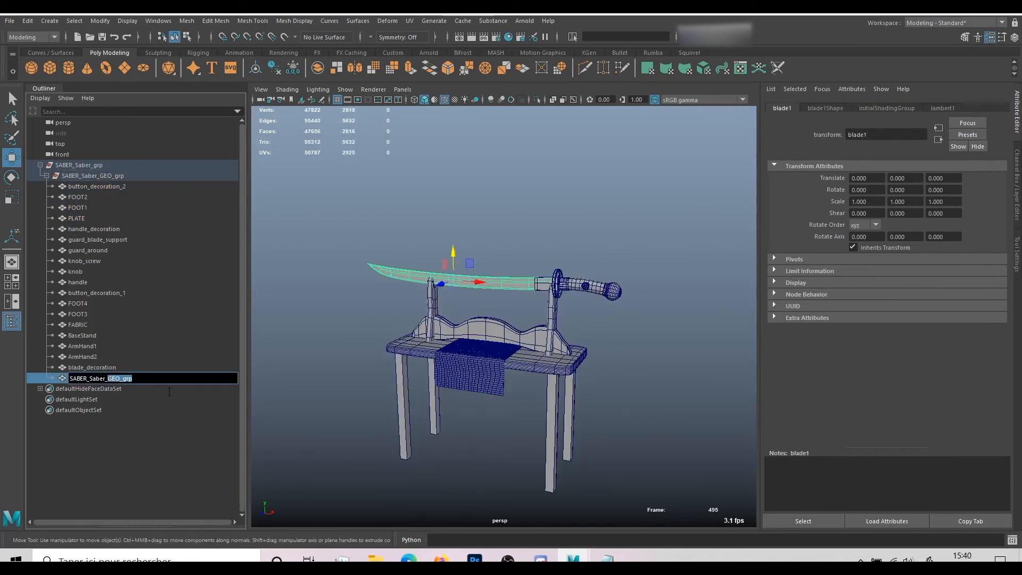
{"action": "type", "text": "blade_geo"}
{"action": "key", "text": "Return"}
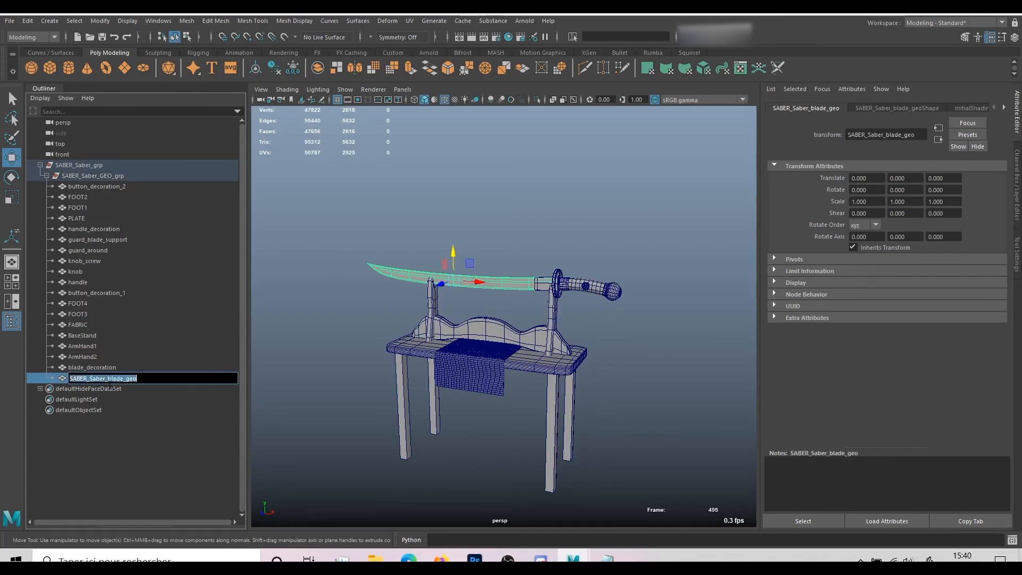
- Rename the blade_decoration mesh SABER_Saber_bladedecoration_geo, based on a copy of the blade mesh's name
{"action": "left_click", "coordinate": [110, 387]}
{"action": "double_click", "coordinate": [111, 378]}
{"action": "key", "text": "ctrl+c"}
{"action": "double_click", "coordinate": [121, 368]}
{"action": "key", "text": "ctrl+v"}
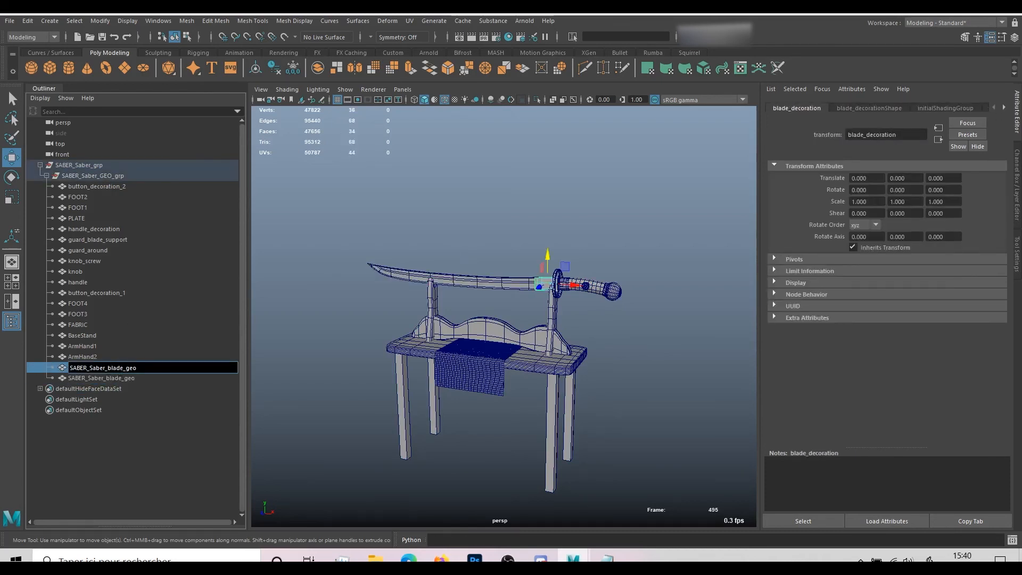
{"action": "key", "text": "Left"}
{"action": "key", "text": "Left"}
{"action": "key", "text": "Left"}
{"action": "key", "text": "Left"}
{"action": "type", "text": "decoration"}
{"action": "key", "text": "Return"}
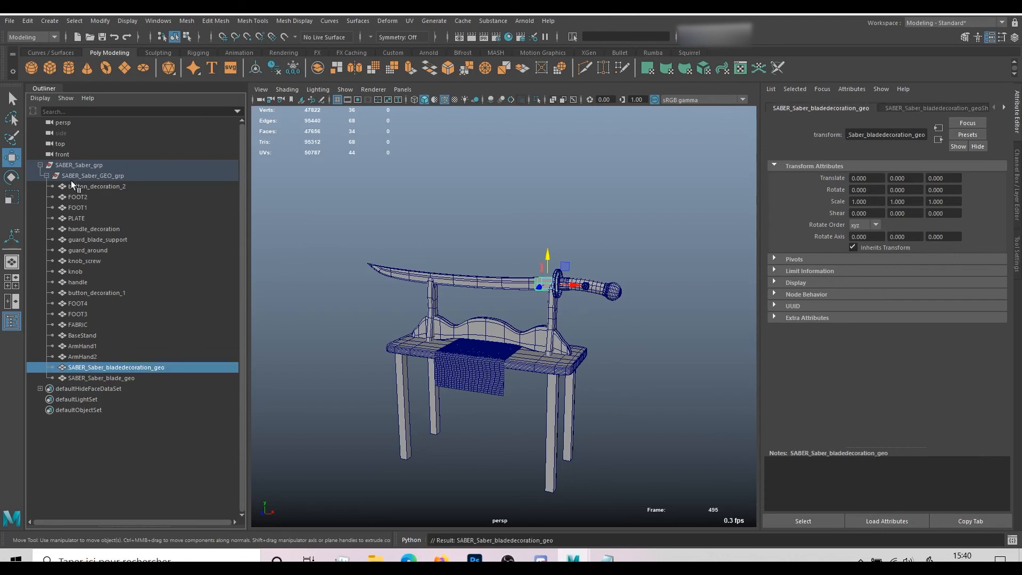
{"action": "left_click", "coordinate": [39, 164]}
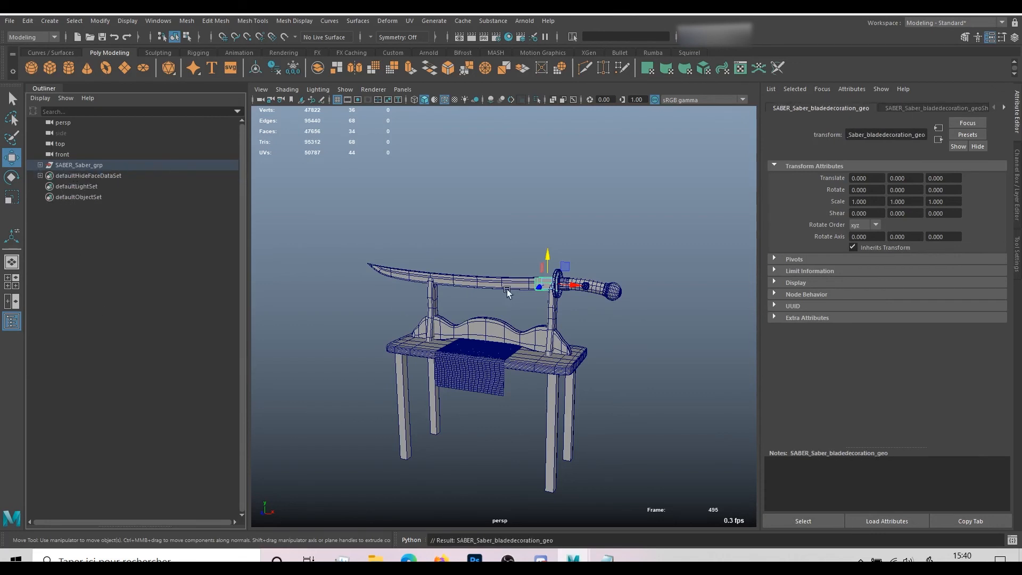
{"action": "left_click", "coordinate": [468, 211]}
{"action": "left_click", "coordinate": [40, 165]}
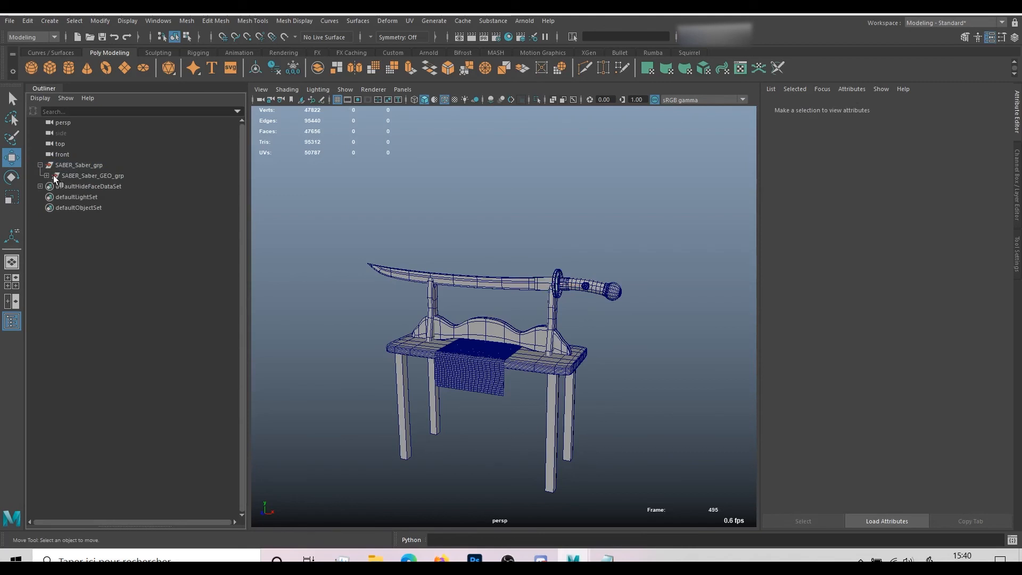
{"action": "left_click", "coordinate": [47, 176]}
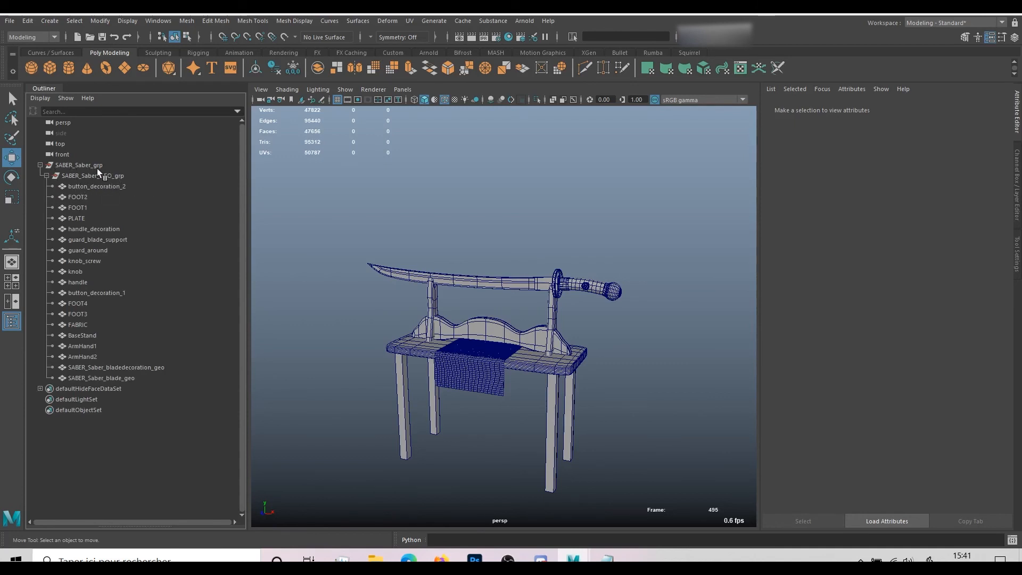
{"action": "left_click", "coordinate": [40, 165]}
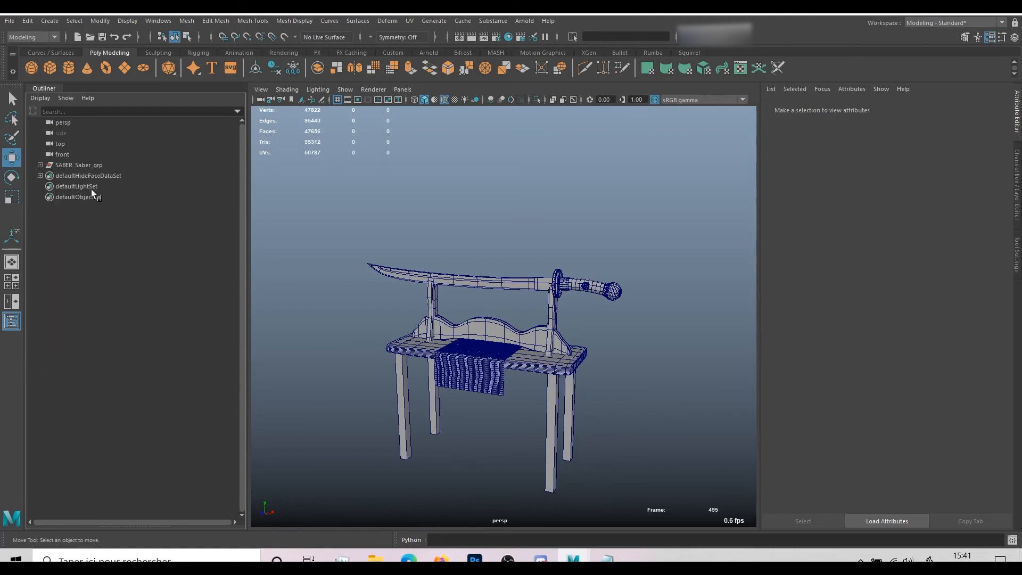
- Select all sword and stand meshes, freeze their transformations and delete their construction history
{"action": "left_click_drag", "start_coordinate": [457, 250], "coordinate": [747, 527], "text": "alt"}
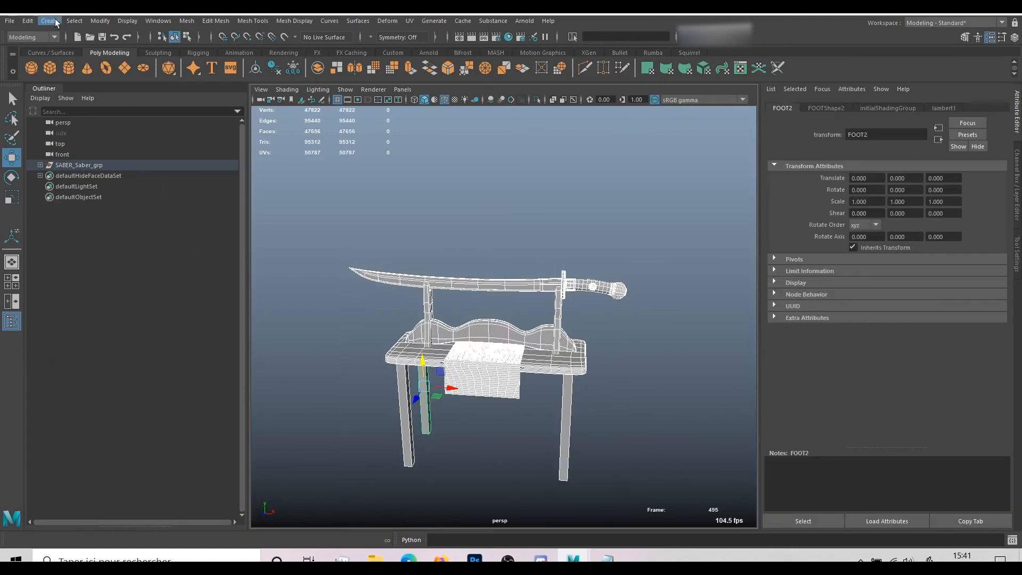
{"action": "left_click", "coordinate": [74, 20]}
{"action": "mouse_move", "coordinate": [100, 20]}
{"action": "left_click", "coordinate": [124, 70]}
{"action": "left_click", "coordinate": [29, 21]}
{"action": "mouse_move", "coordinate": [109, 158]}
{"action": "left_click", "coordinate": [203, 167]}
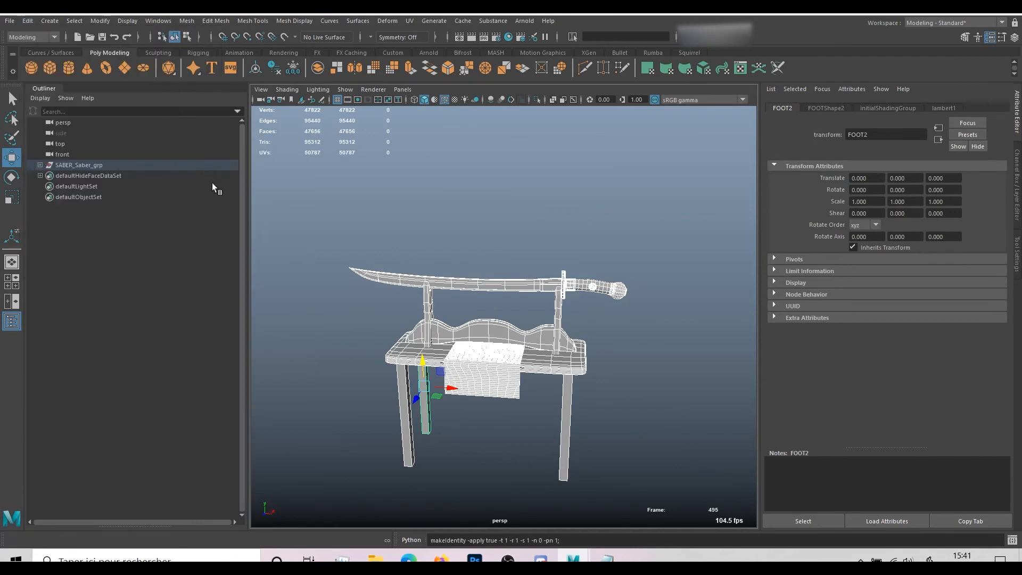
- Delete the unused nodes in the Hypershade and close it
{"action": "left_click", "coordinate": [464, 235]}
{"action": "left_click_drag", "start_coordinate": [551, 394], "coordinate": [580, 337], "text": "alt"}
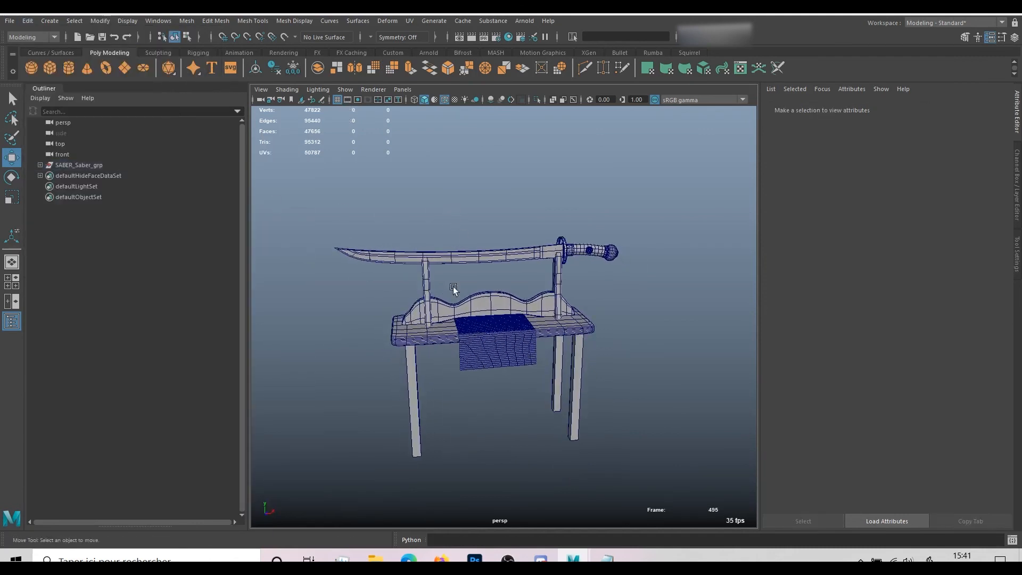
{"action": "left_click_drag", "start_coordinate": [396, 312], "coordinate": [423, 311], "text": "alt"}
{"action": "left_click", "coordinate": [508, 37]}
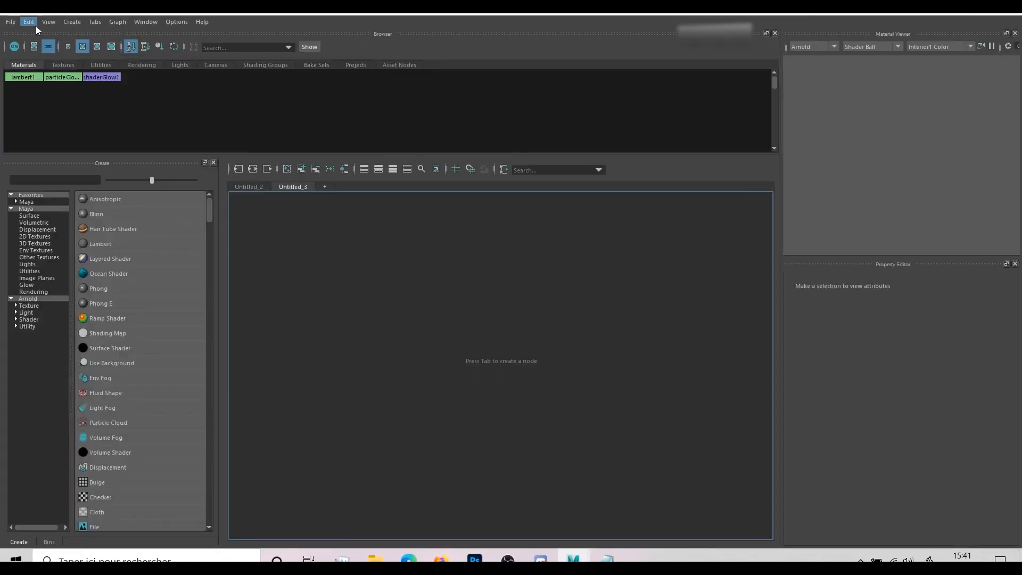
{"action": "left_click", "coordinate": [34, 24]}
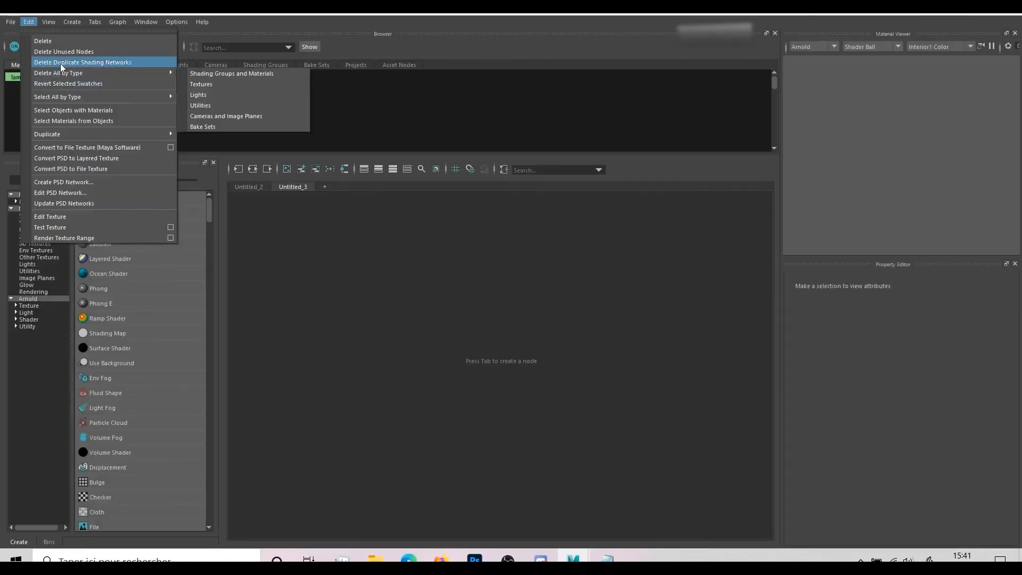
{"action": "left_click", "coordinate": [133, 52]}
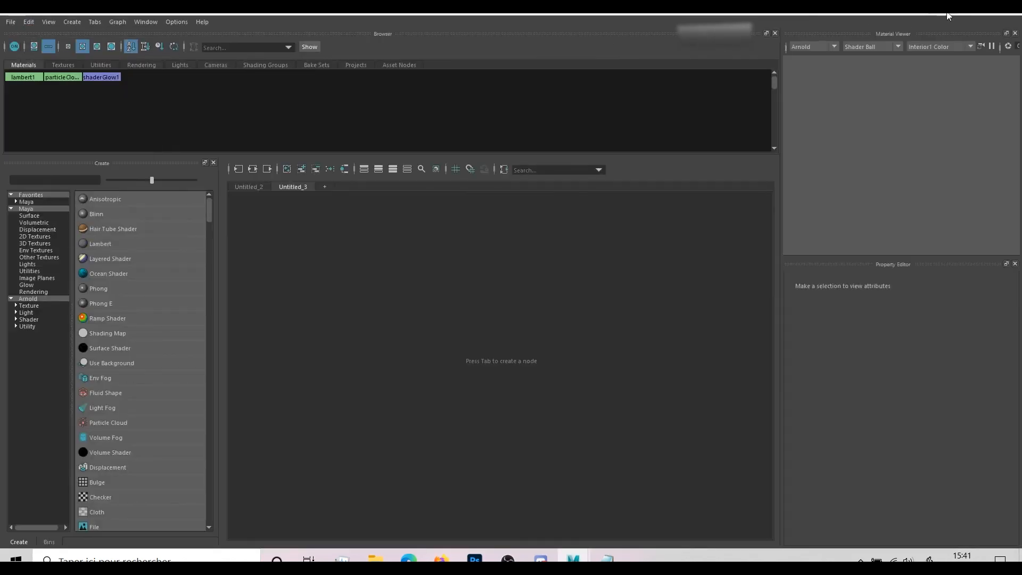
{"action": "left_click", "coordinate": [1006, 14]}
- Hide the front, top and persp cameras
{"action": "left_click_drag", "start_coordinate": [530, 316], "coordinate": [538, 293], "text": "alt"}
{"action": "left_click", "coordinate": [72, 154]}
{"action": "left_click", "coordinate": [68, 143], "text": "ctrl"}
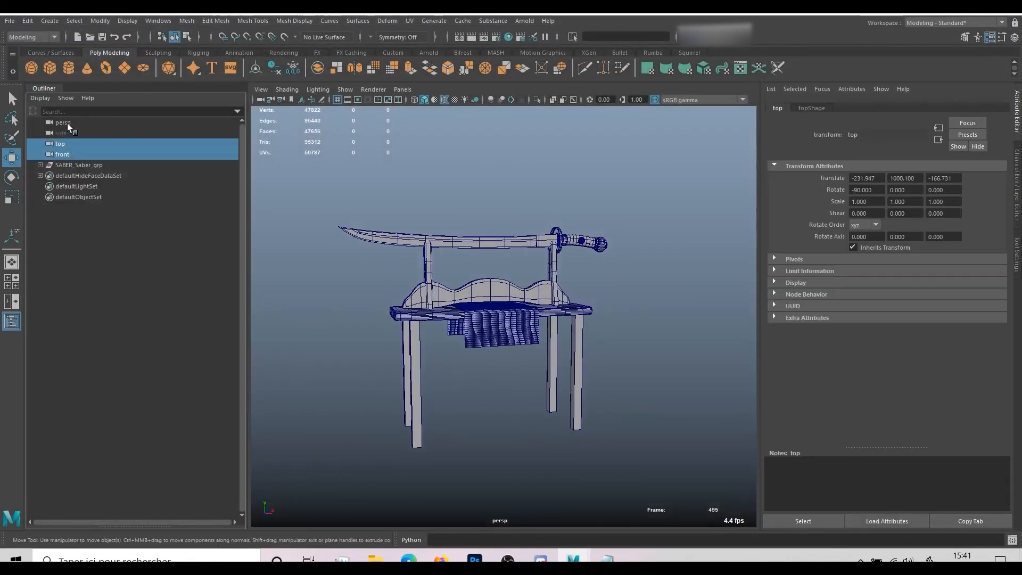
{"action": "left_click", "coordinate": [67, 123], "text": "ctrl"}
{"action": "key", "text": "ctrl+h"}
{"action": "left_click_drag", "start_coordinate": [507, 203], "coordinate": [623, 252], "text": "alt"}
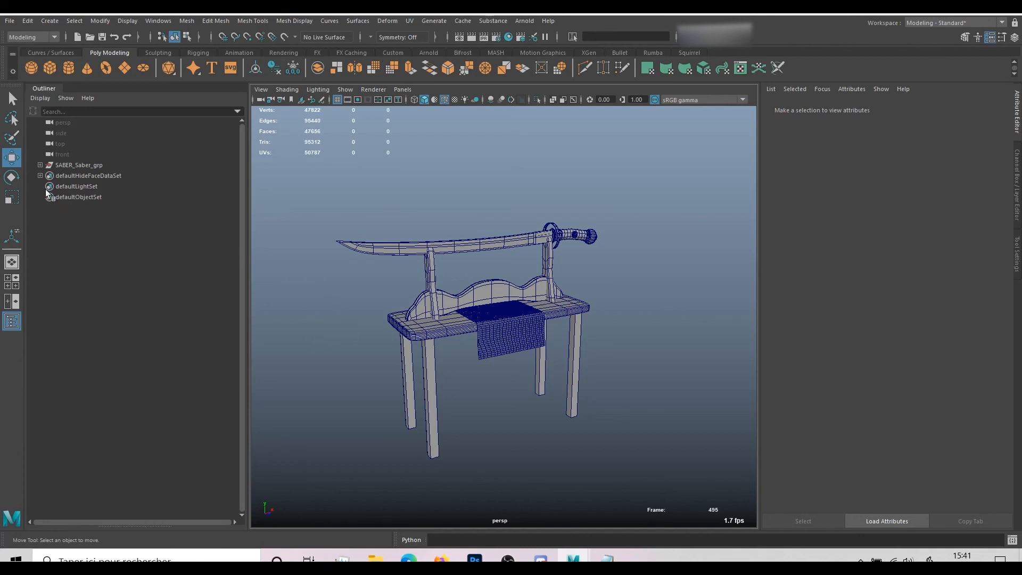
{"action": "left_click", "coordinate": [40, 164]}
{"action": "double_click", "coordinate": [101, 176]}
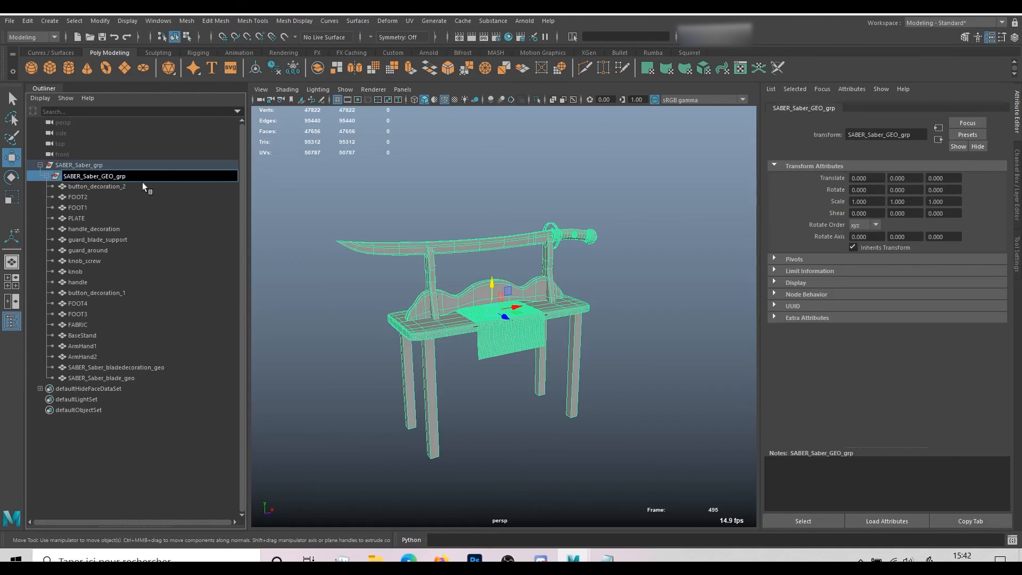
{"action": "type", "text": "R_"}
{"action": "key", "text": "BackSpace"}
{"action": "key", "text": "BackSpace"}
{"action": "key", "text": "Return"}
{"action": "left_click", "coordinate": [261, 194]}
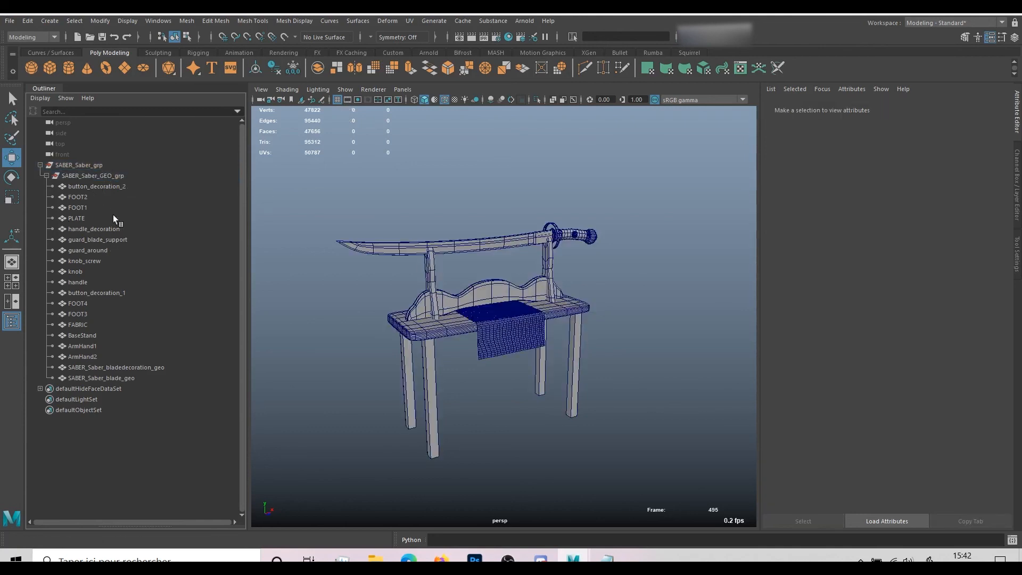